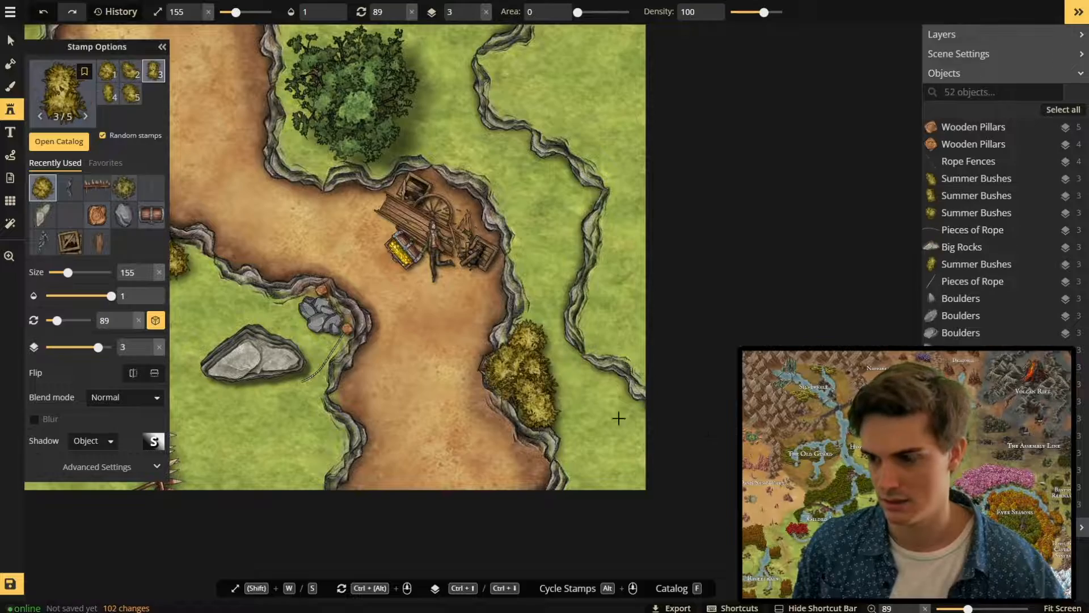
- Place Summer Bushes stamps of size 155 along the cliff ledges and on the grass beside the road
{"action": "left_click", "coordinate": [568, 329]}
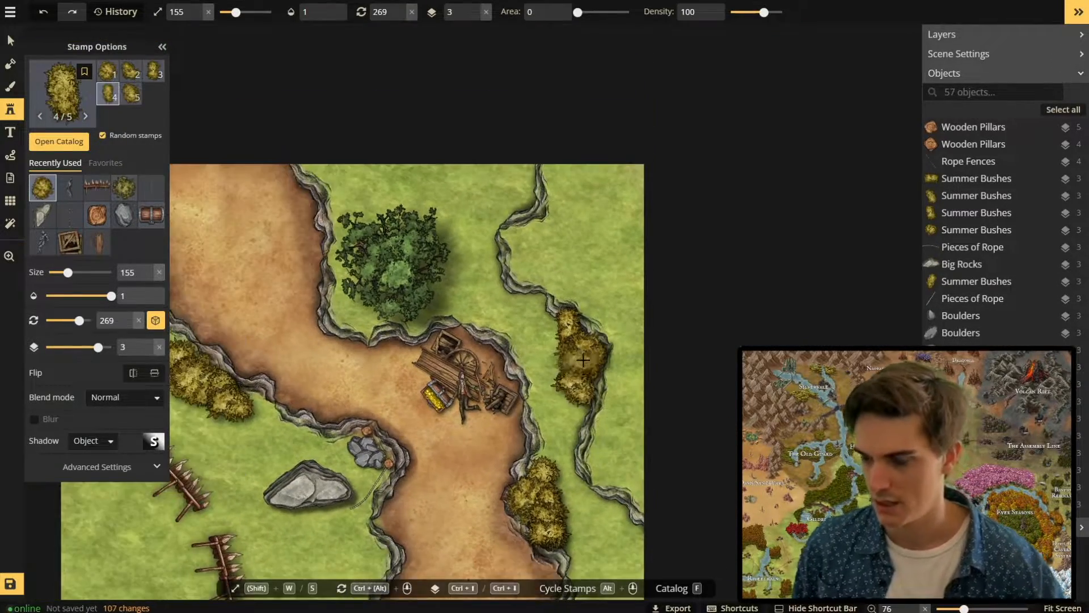
{"action": "scroll", "coordinate": [647, 500], "scroll_direction": "down", "scroll_amount": 3}
{"action": "left_click", "coordinate": [336, 551]}
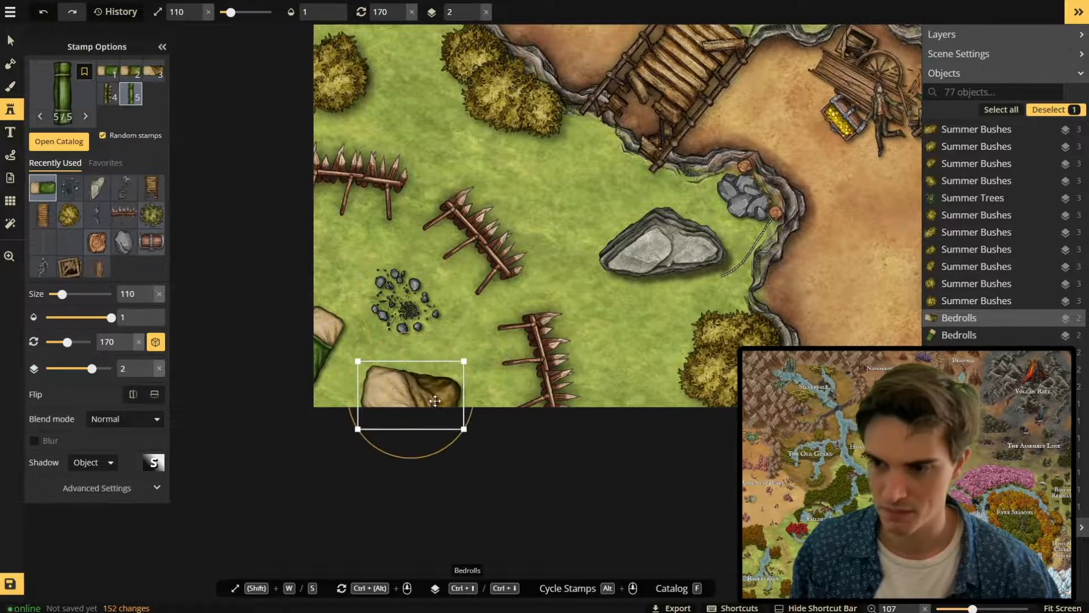
- Place Bedrolls stamps of size 110 around the campfire near the map's lower edge
{"action": "left_click", "coordinate": [420, 388]}
{"action": "left_click", "coordinate": [527, 321]}
{"action": "key", "text": "v"}
{"action": "scroll", "coordinate": [427, 366], "scroll_direction": "down", "scroll_amount": 5}
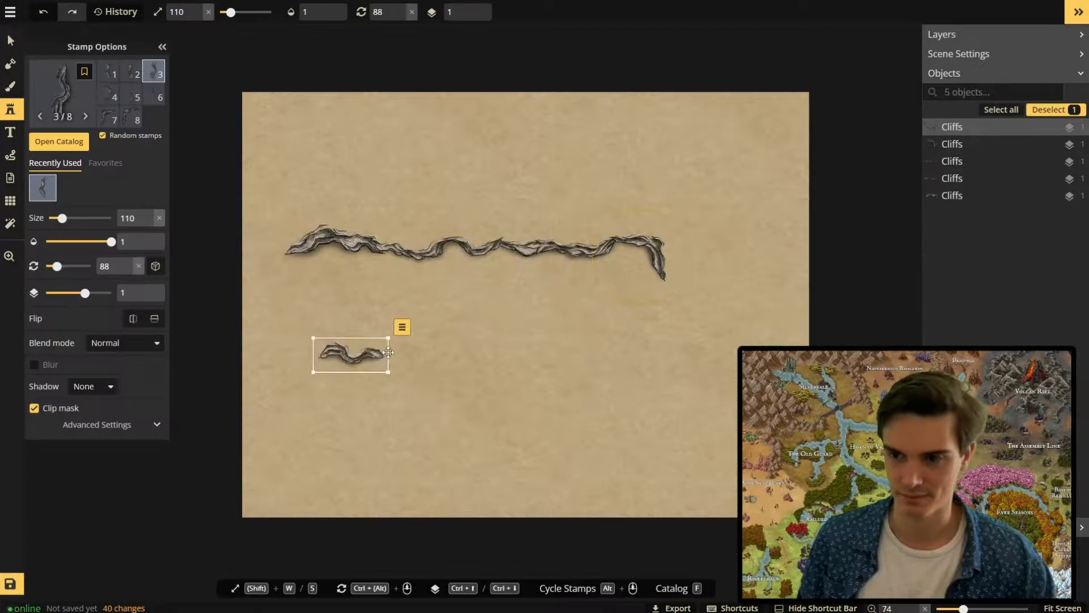
- Extend the lower cliff row with more Cliffs stamps and choose a dark brown texture for the brush
{"action": "left_click_drag", "start_coordinate": [317, 354], "coordinate": [545, 355]}
{"action": "key", "text": "b"}
{"action": "left_click", "coordinate": [62, 105]}
{"action": "left_click", "coordinate": [452, 151]}
- Set the brush size to 20 and paint dark brown lines continuing both cliff rows to the map's right edge
{"action": "key", "text": "s"}
{"action": "key", "text": "s"}
{"action": "key", "text": "s"}
{"action": "key", "text": "s"}
{"action": "key", "text": "s"}
{"action": "key", "text": "s"}
{"action": "key", "text": "s"}
{"action": "key", "text": "s"}
{"action": "key", "text": "s"}
{"action": "key", "text": "s"}
{"action": "key", "text": "w"}
{"action": "left_click_drag", "start_coordinate": [296, 352], "coordinate": [805, 353]}
{"action": "mouse_move", "coordinate": [662, 249]}
{"action": "left_mouse_down"}
{"action": "mouse_move", "coordinate": [666, 272]}
{"action": "mouse_move", "coordinate": [808, 276]}
{"action": "left_mouse_up"}
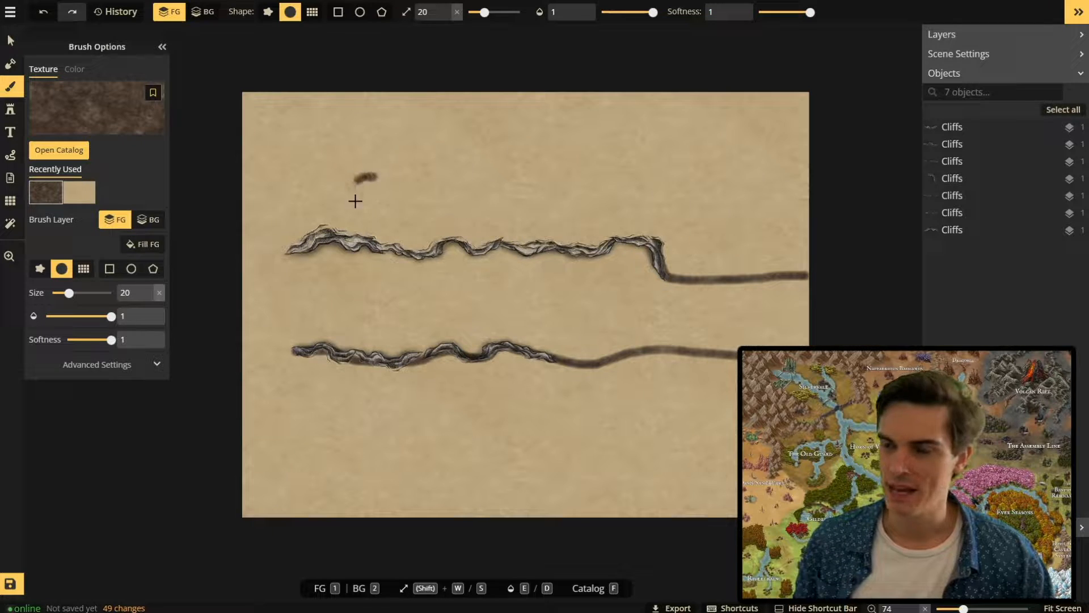
- Paint freehand outlines of a circle, an oval and a square above the upper cliff row
{"action": "left_click_drag", "start_coordinate": [350, 195], "coordinate": [388, 177]}
{"action": "mouse_move", "coordinate": [513, 186]}
{"action": "left_mouse_down"}
{"action": "mouse_move", "coordinate": [464, 203]}
{"action": "mouse_move", "coordinate": [516, 193]}
{"action": "left_mouse_up"}
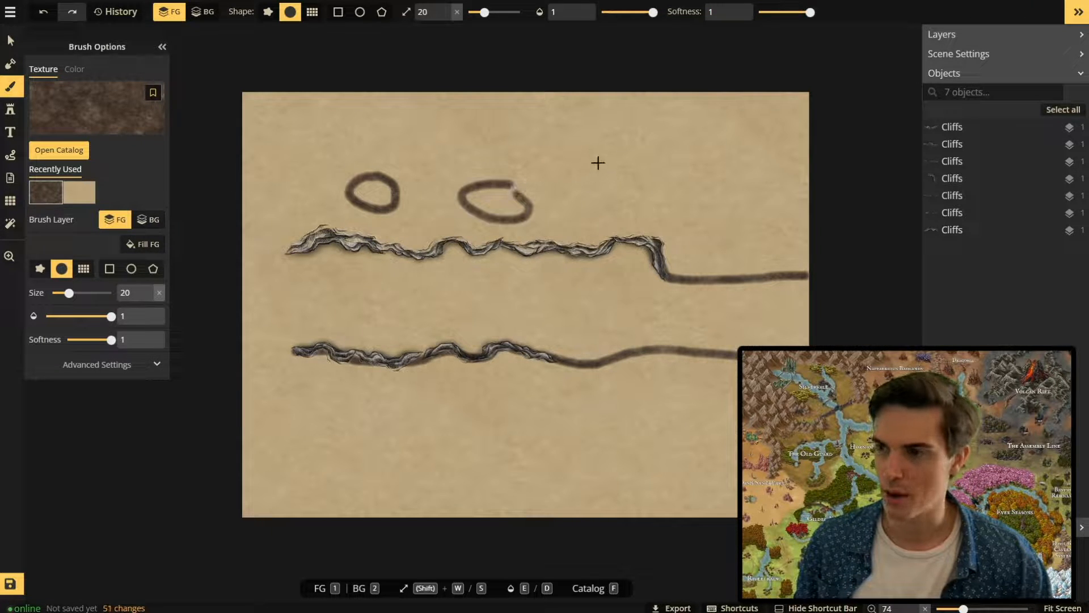
{"action": "mouse_move", "coordinate": [618, 149]}
{"action": "left_mouse_down"}
{"action": "mouse_move", "coordinate": [684, 196]}
{"action": "mouse_move", "coordinate": [632, 149]}
{"action": "left_mouse_up"}
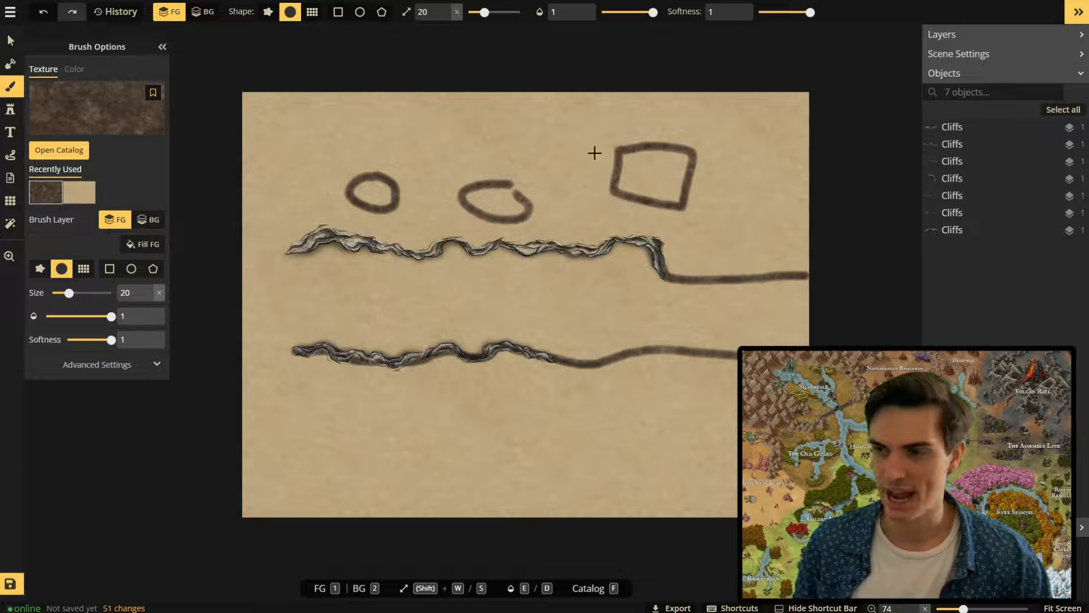
- Paint a circle below the lower cliff row and extend both cliff lines to the map's left edge
{"action": "mouse_move", "coordinate": [341, 405]}
{"action": "left_mouse_down"}
{"action": "mouse_move", "coordinate": [315, 432]}
{"action": "mouse_move", "coordinate": [354, 401]}
{"action": "left_mouse_up"}
{"action": "left_click_drag", "start_coordinate": [306, 353], "coordinate": [244, 361]}
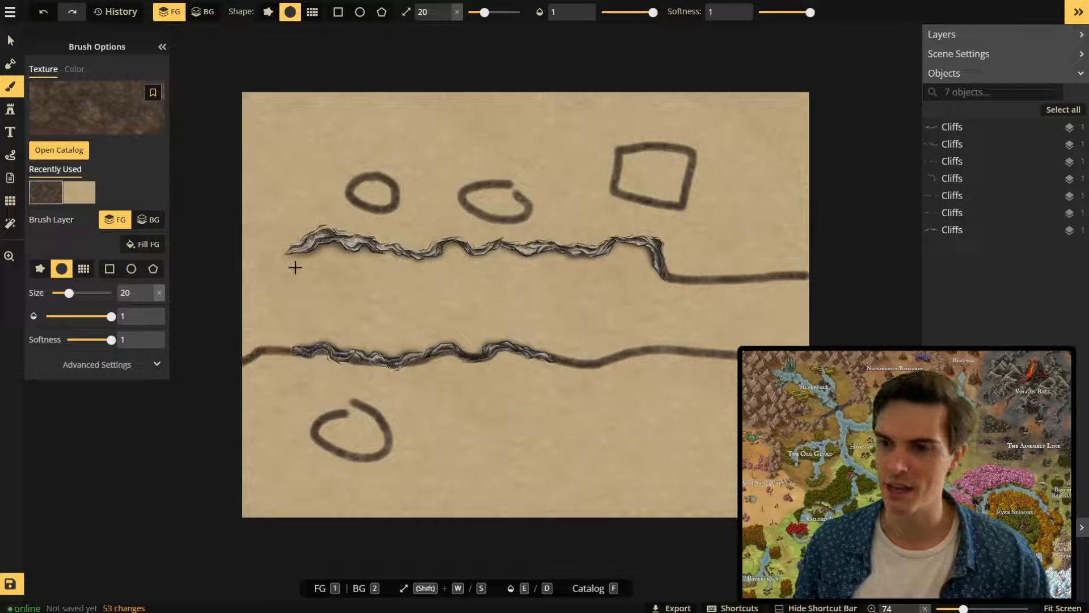
{"action": "left_click_drag", "start_coordinate": [292, 250], "coordinate": [216, 277]}
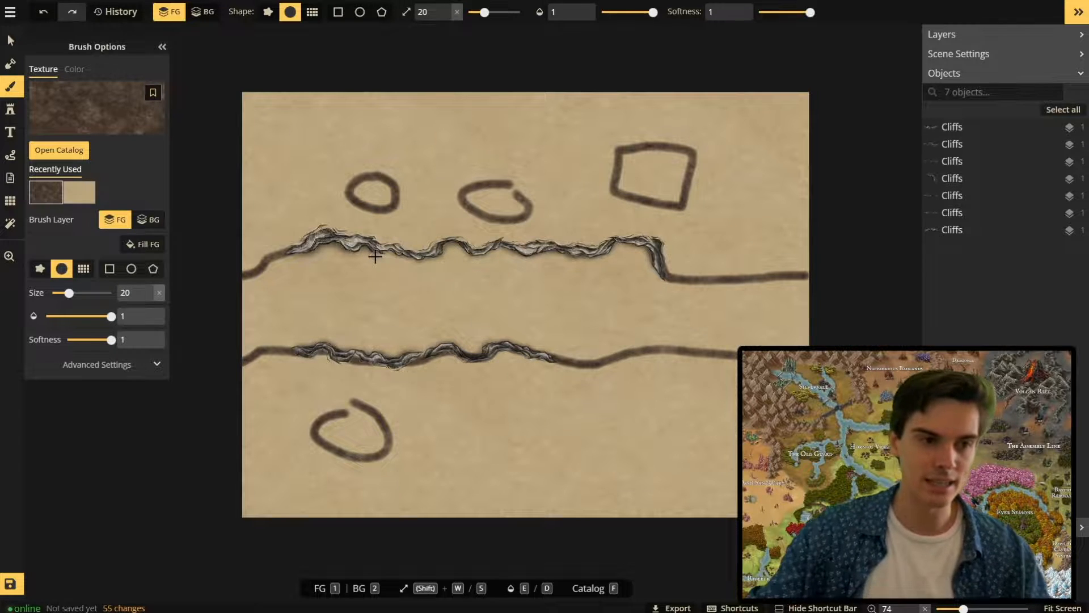
- Undo the line extensions to the map's left edge and the circle below the lower cliff row
{"action": "scroll", "coordinate": [440, 301], "scroll_direction": "down", "scroll_amount": 1}
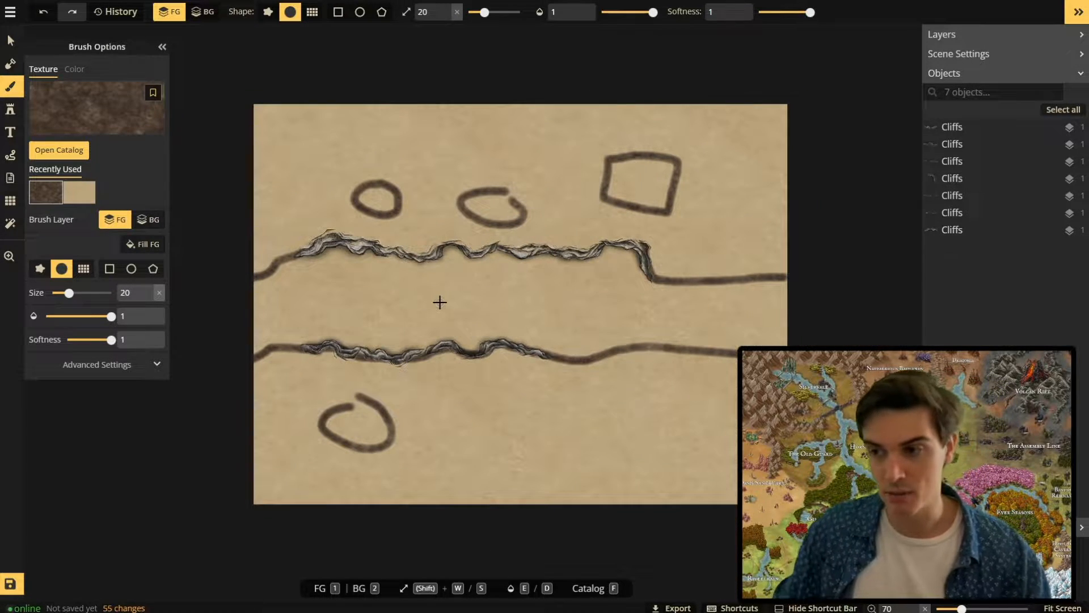
{"action": "key", "text": "ctrl+z"}
{"action": "key", "text": "ctrl+z"}
{"action": "key", "text": "ctrl+z"}
{"action": "key", "text": "ctrl+z"}
{"action": "key", "text": "ctrl+z"}
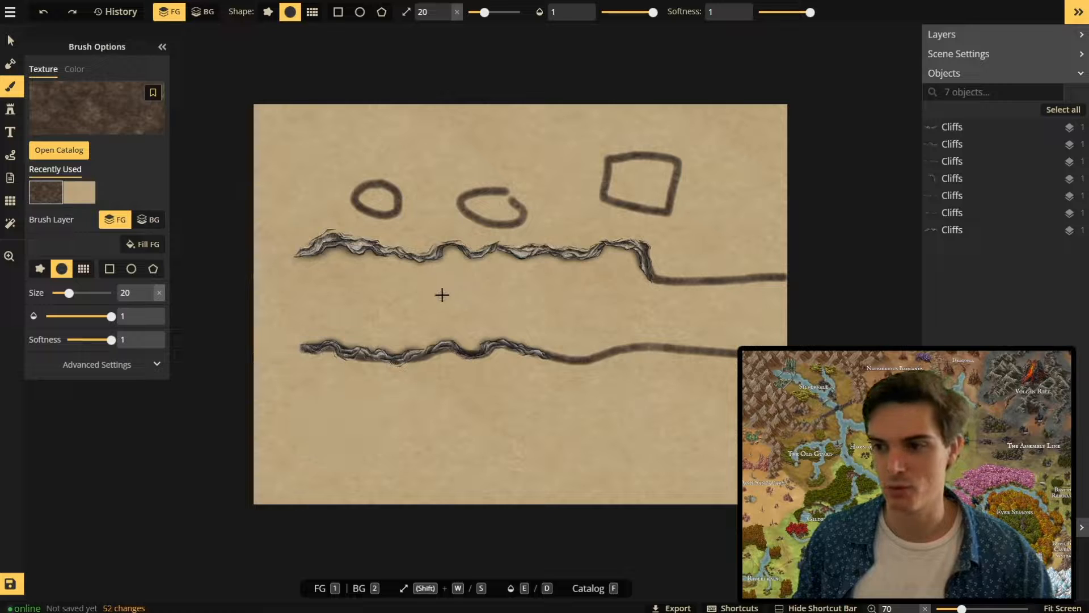
{"action": "left_click", "coordinate": [10, 40]}
{"action": "left_click_drag", "start_coordinate": [546, 430], "coordinate": [394, 213]}
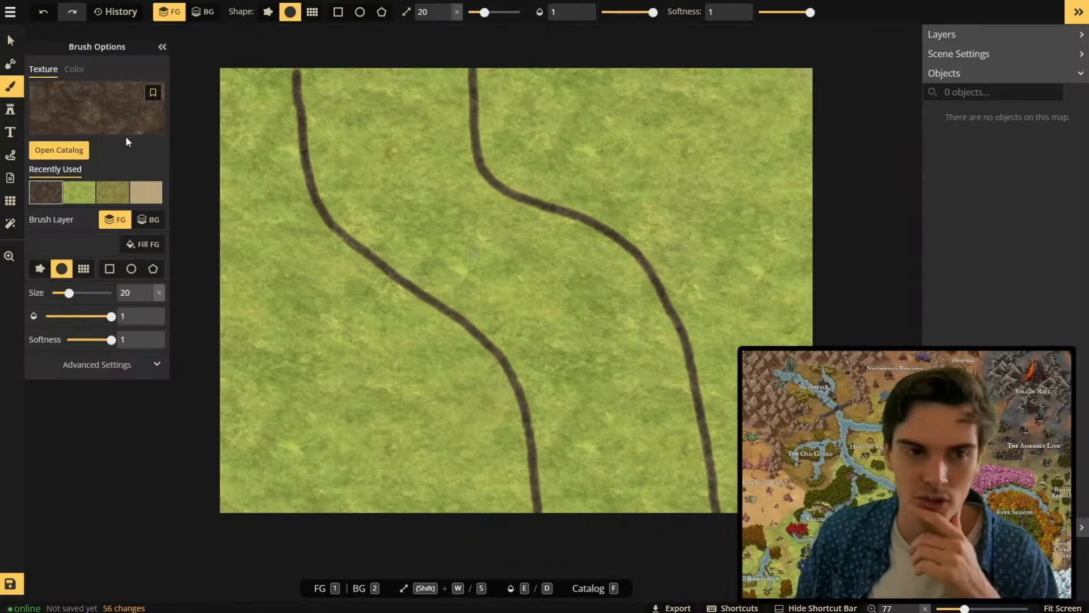
- Place a Cliffs stamp of size 160 at the upper end of the left guide line, rotated to follow it
{"action": "left_click", "coordinate": [10, 108]}
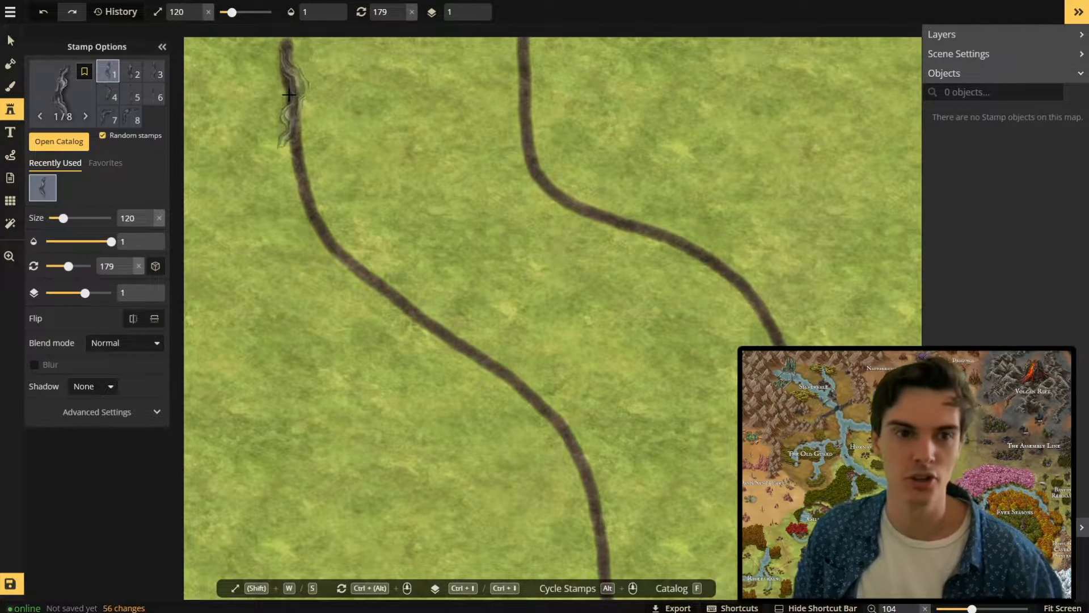
{"action": "left_click", "coordinate": [289, 99]}
{"action": "left_click_drag", "start_coordinate": [83, 29], "coordinate": [73, 65]}
{"action": "left_click_drag", "start_coordinate": [335, 161], "coordinate": [350, 188]}
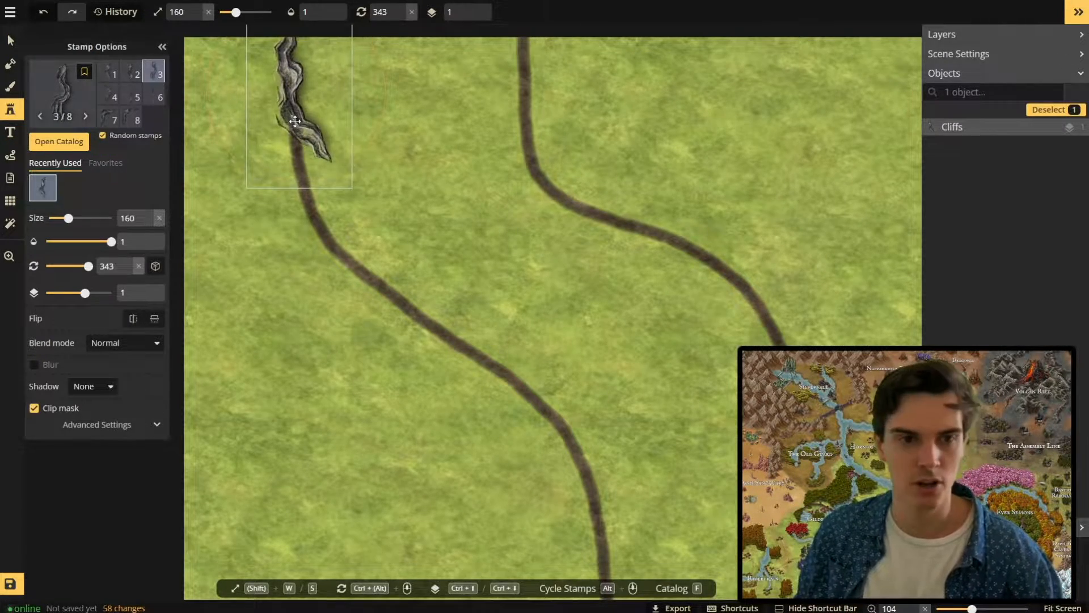
- Add a second Cliffs stamp further down the left guide line and adjust the first one so the pieces join
{"action": "scroll", "coordinate": [334, 309], "scroll_direction": "down", "scroll_amount": 3}
{"action": "left_click", "coordinate": [314, 253]}
{"action": "key", "text": "v"}
{"action": "left_click_drag", "start_coordinate": [309, 165], "coordinate": [306, 141]}
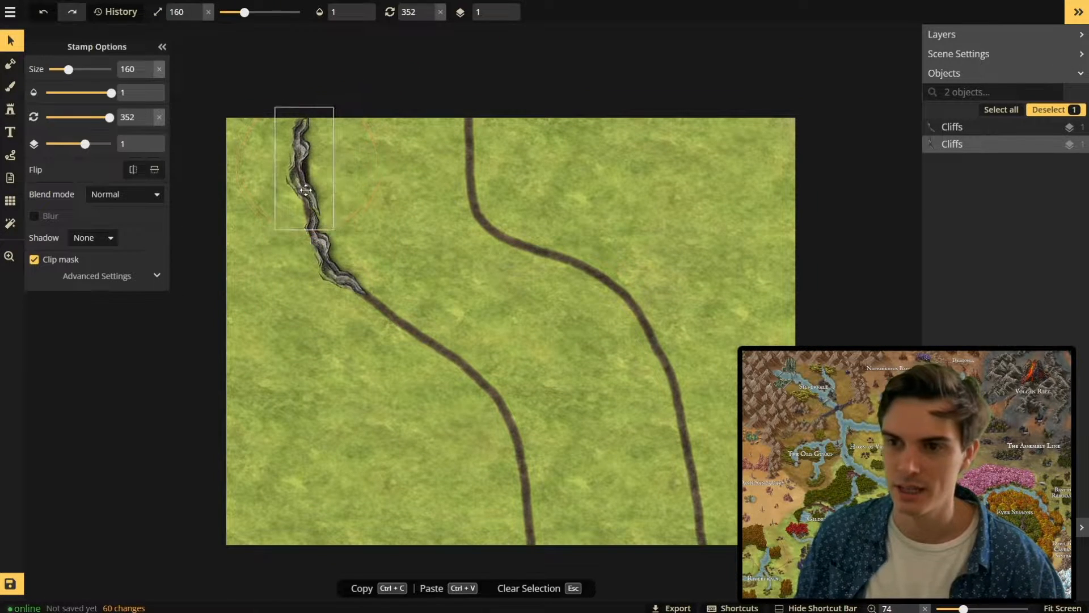
{"action": "left_click", "coordinate": [323, 263]}
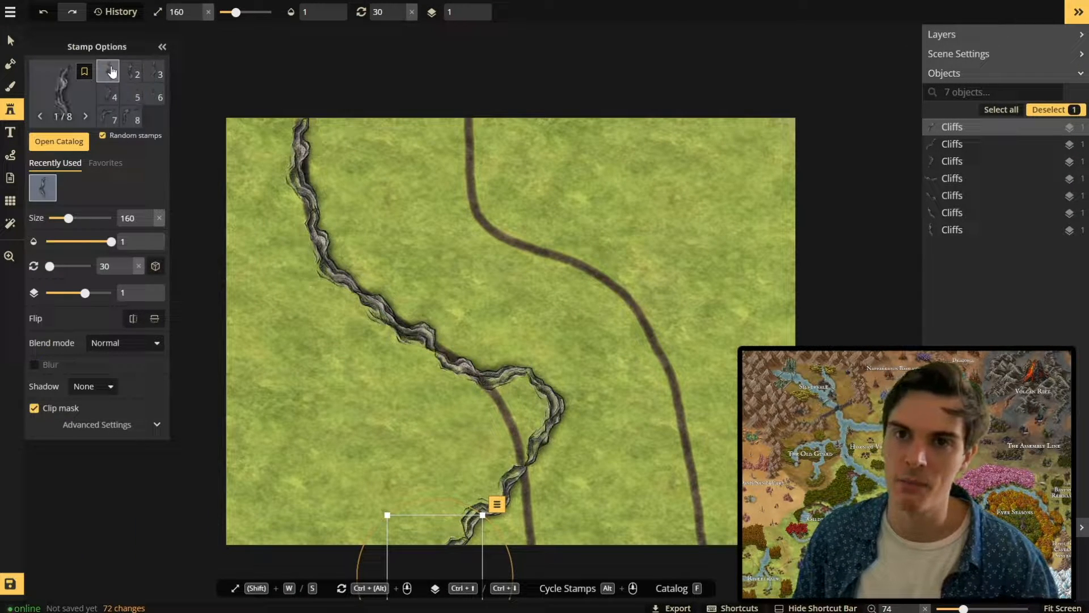
- Place two rotated Cliffs stamps of size 160 at the upper end of the right guide line
{"action": "left_click", "coordinate": [511, 193]}
{"action": "scroll", "coordinate": [513, 187], "scroll_direction": "down", "scroll_amount": 2}
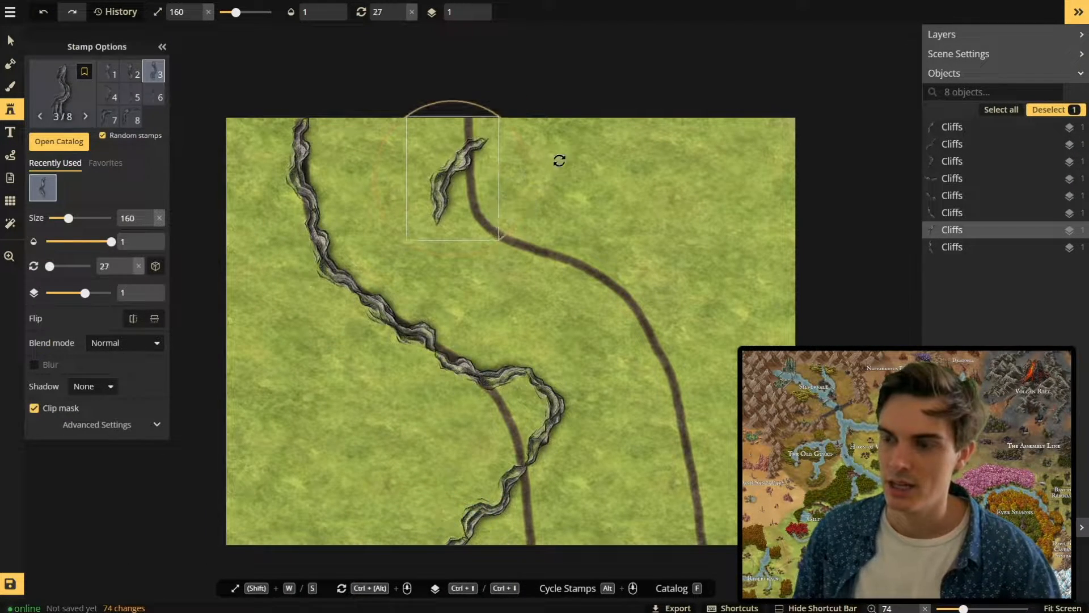
{"action": "scroll", "coordinate": [554, 170], "scroll_direction": "up", "scroll_amount": 4}
{"action": "left_click", "coordinate": [488, 258]}
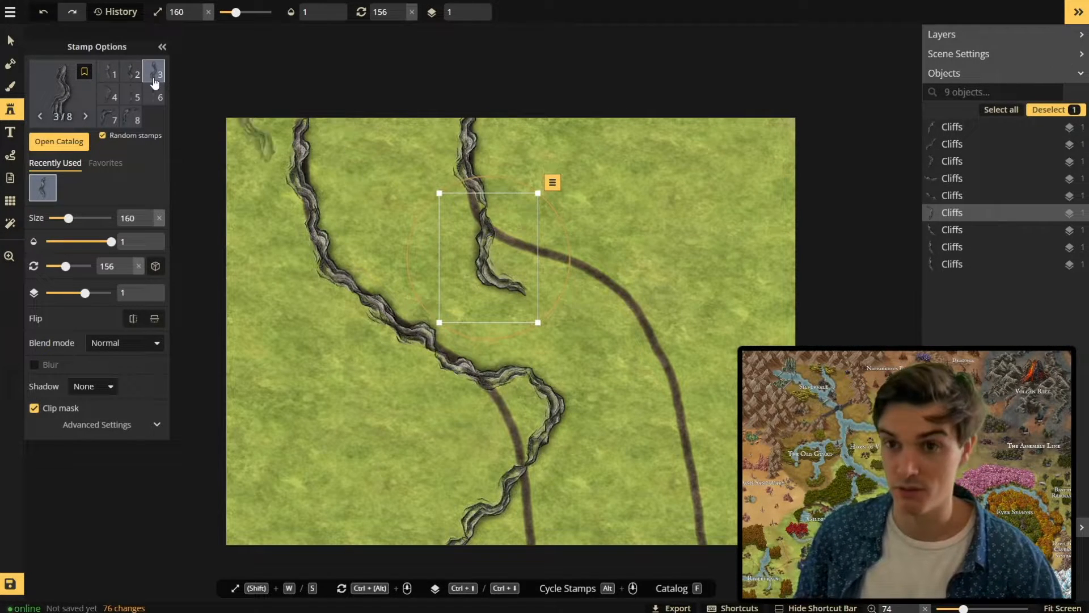
- Continue the right cliff line around the bend and downwards with varied Cliffs stamps of size 160
{"action": "left_click", "coordinate": [122, 95]}
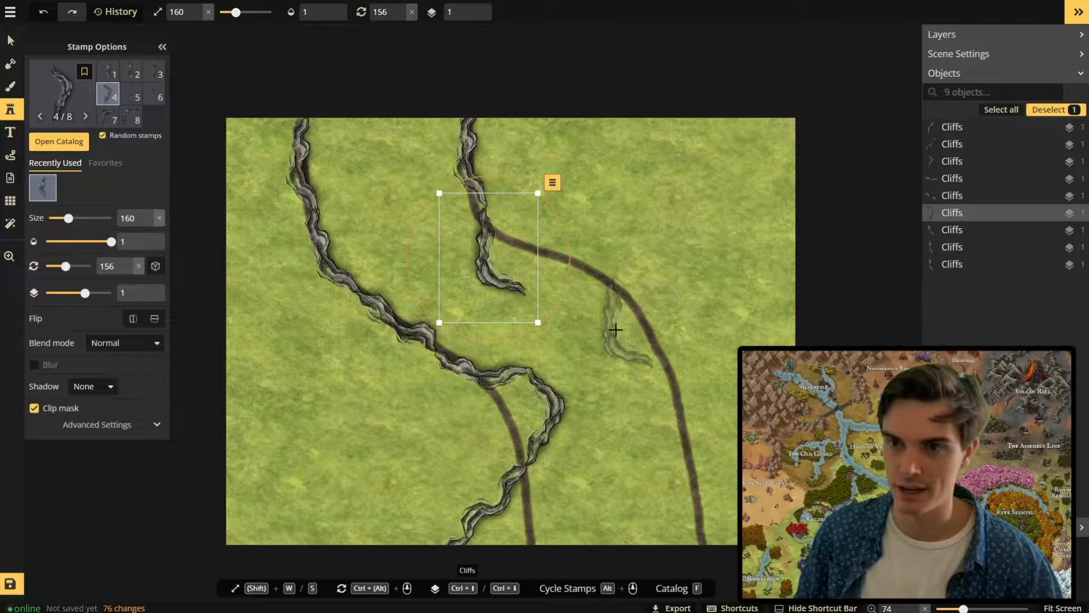
{"action": "left_click", "coordinate": [153, 70]}
{"action": "left_click", "coordinate": [591, 337]}
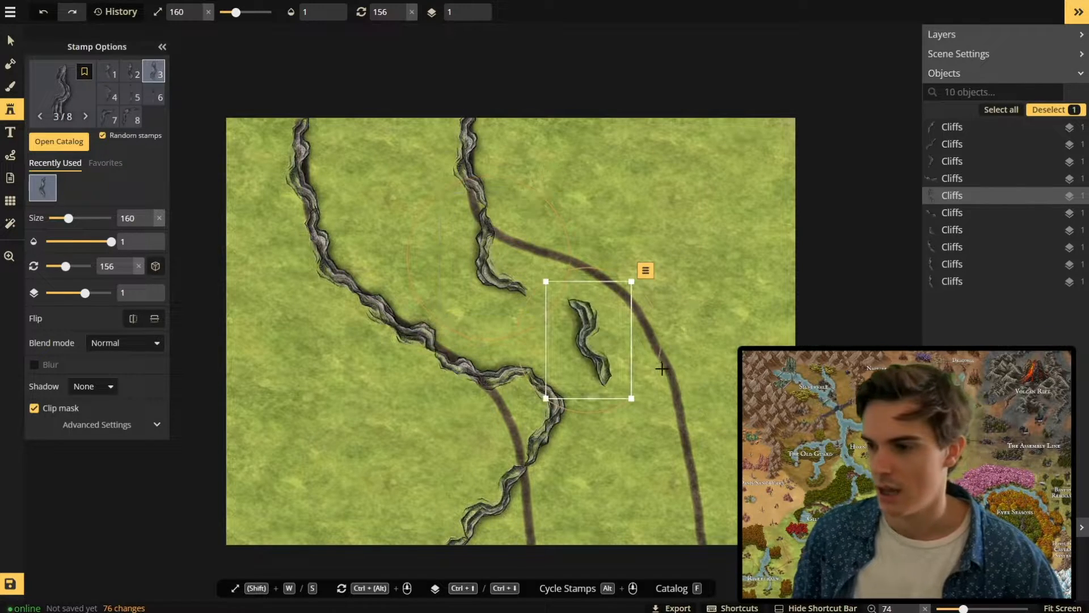
{"action": "left_click", "coordinate": [647, 304]}
{"action": "left_click", "coordinate": [253, 437]}
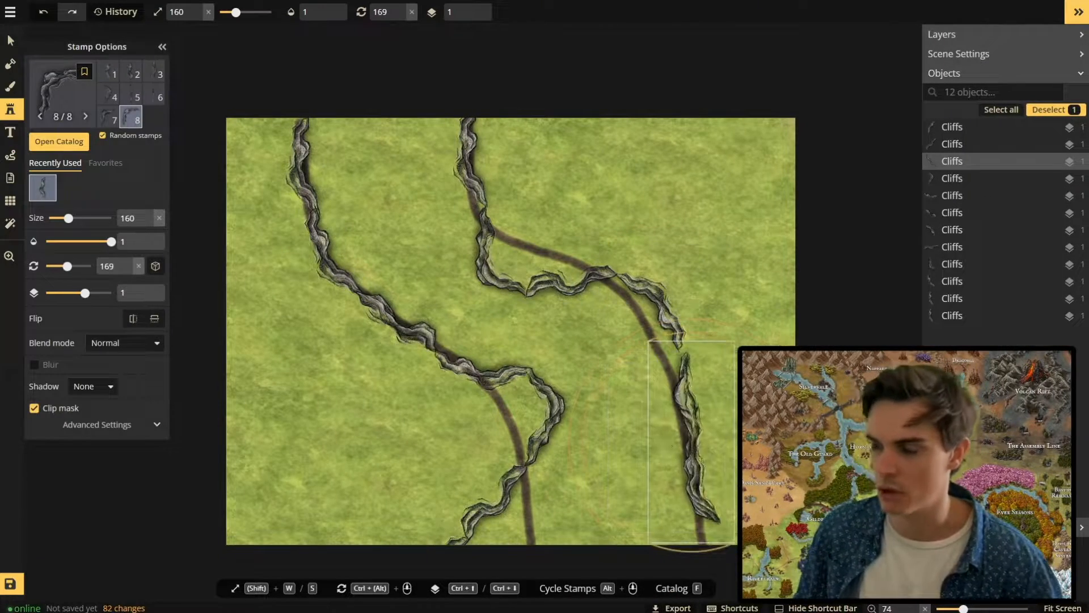
- Delete the lowest Cliffs stamp on the right guide line and fill the gap with Cliffs variant 1
{"action": "left_click", "coordinate": [127, 99]}
{"action": "key", "text": "Delete"}
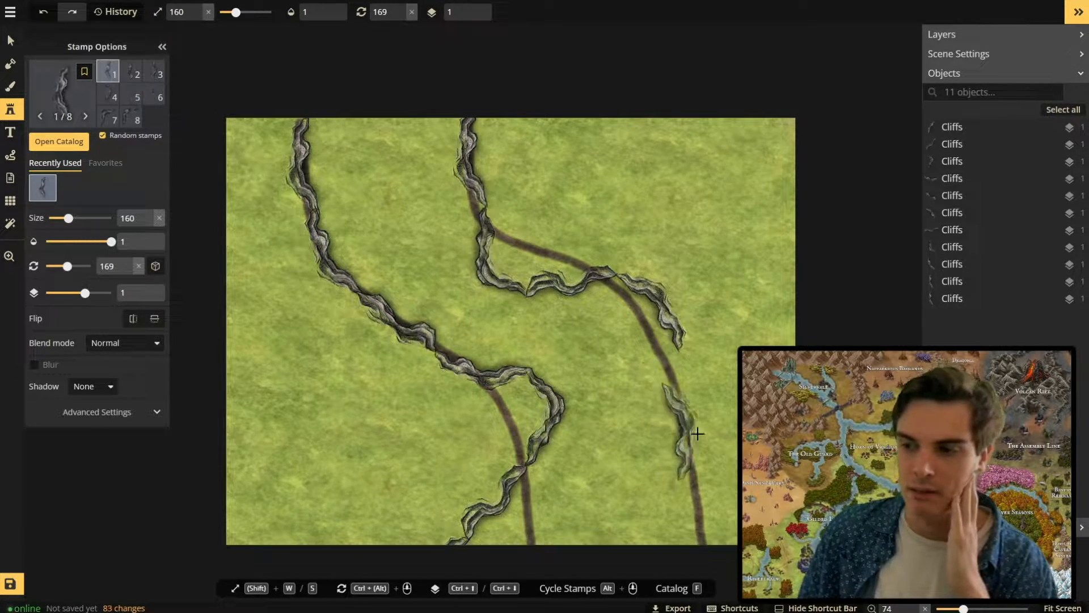
{"action": "left_click", "coordinate": [673, 397]}
{"action": "left_click", "coordinate": [693, 390]}
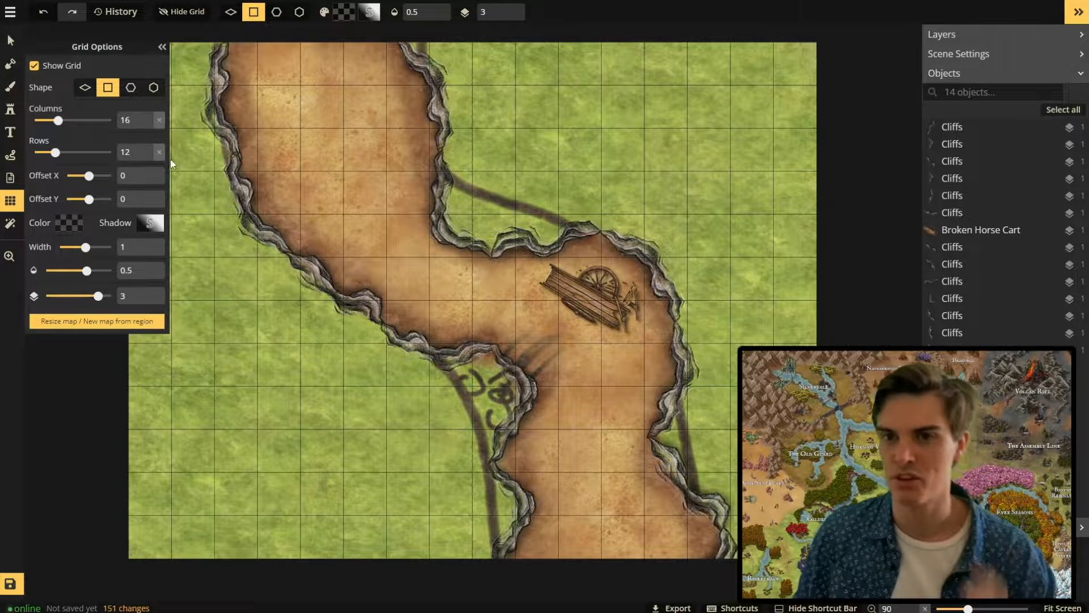
- Inspect the road map and its cart under the square grid, collapsing the grid options for a clearer view
{"action": "scroll", "coordinate": [390, 231], "scroll_direction": "down", "scroll_amount": 2}
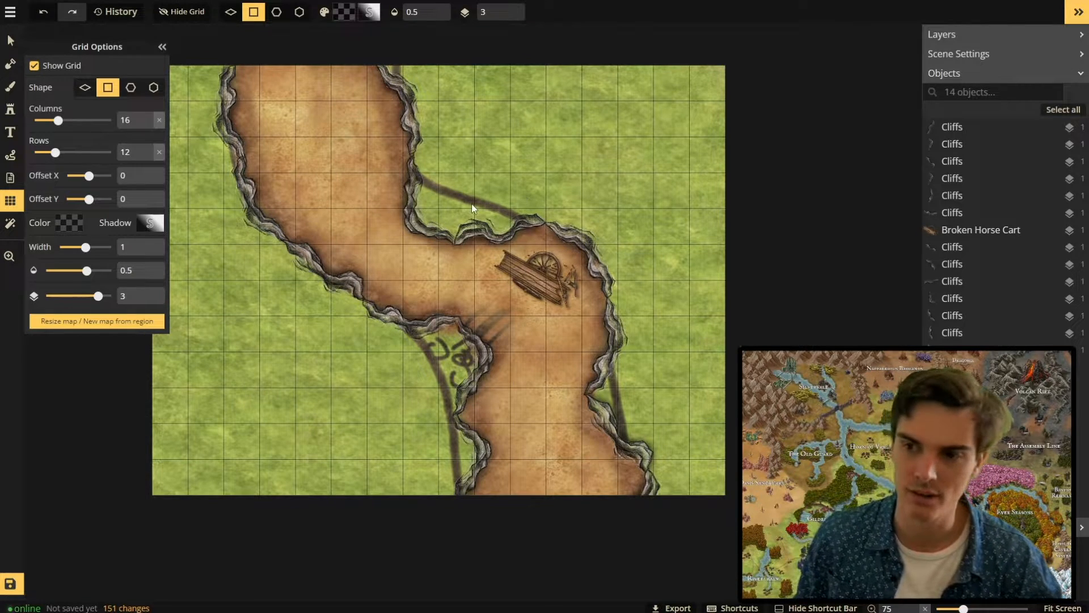
{"action": "scroll", "coordinate": [472, 203], "scroll_direction": "up", "scroll_amount": 2}
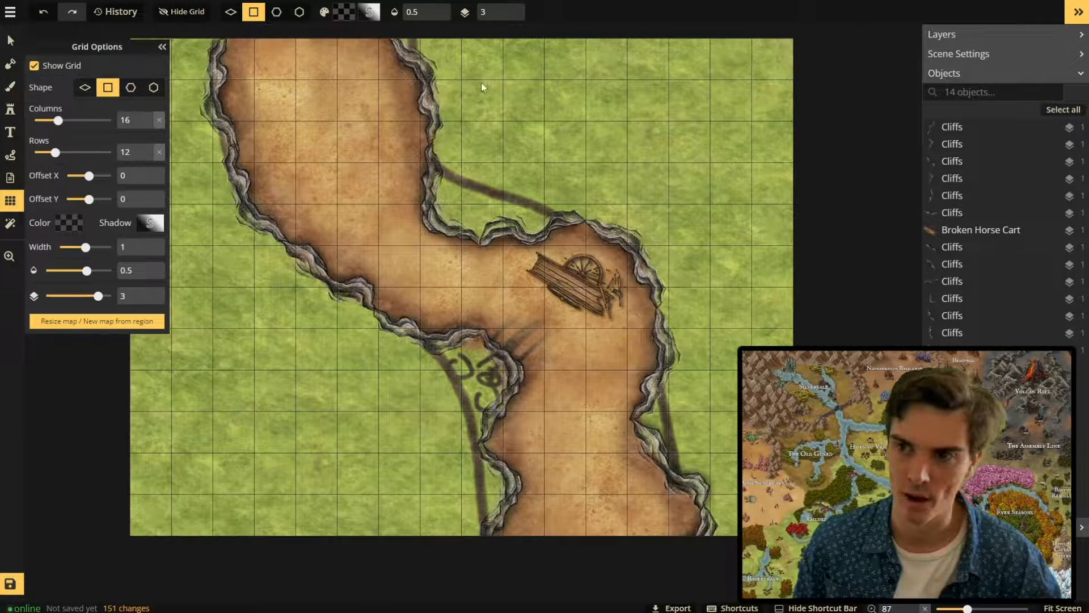
{"action": "scroll", "coordinate": [480, 236], "scroll_direction": "up", "scroll_amount": 2}
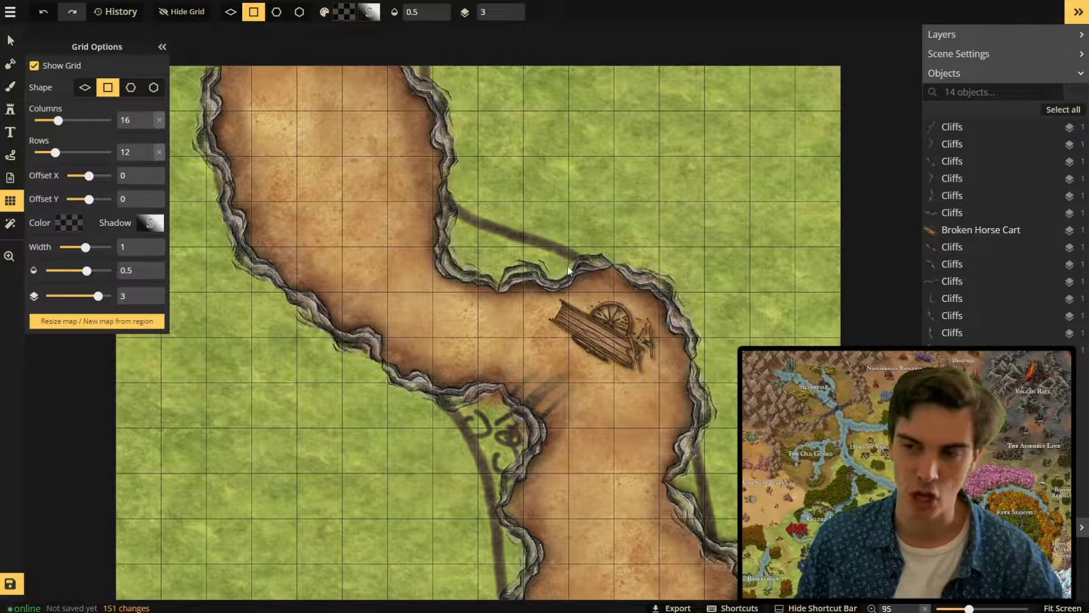
{"action": "scroll", "coordinate": [513, 41], "scroll_direction": "down", "scroll_amount": 1}
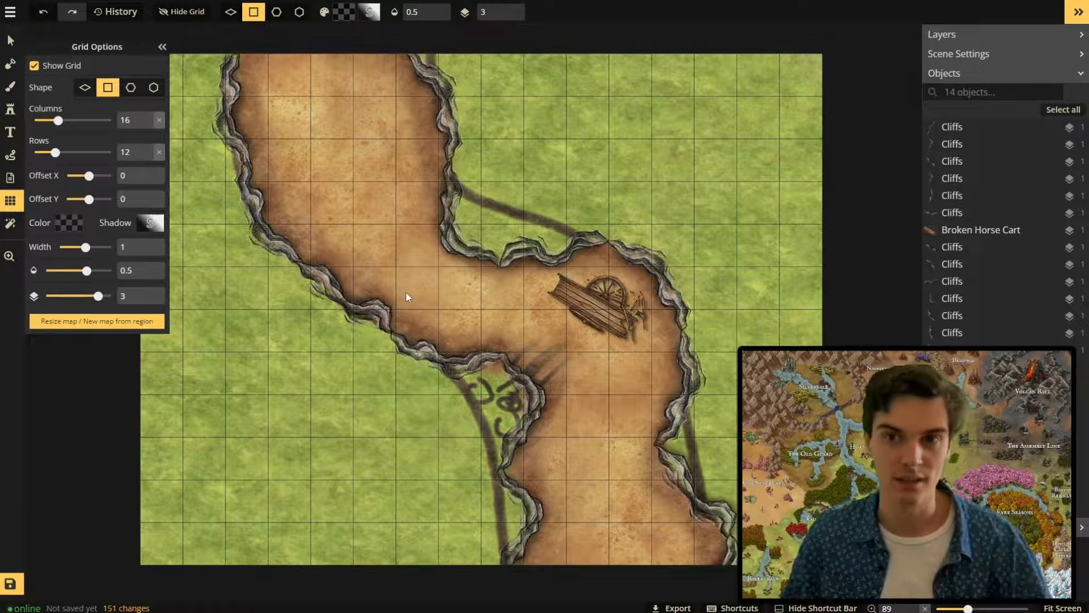
{"action": "left_click", "coordinate": [162, 49]}
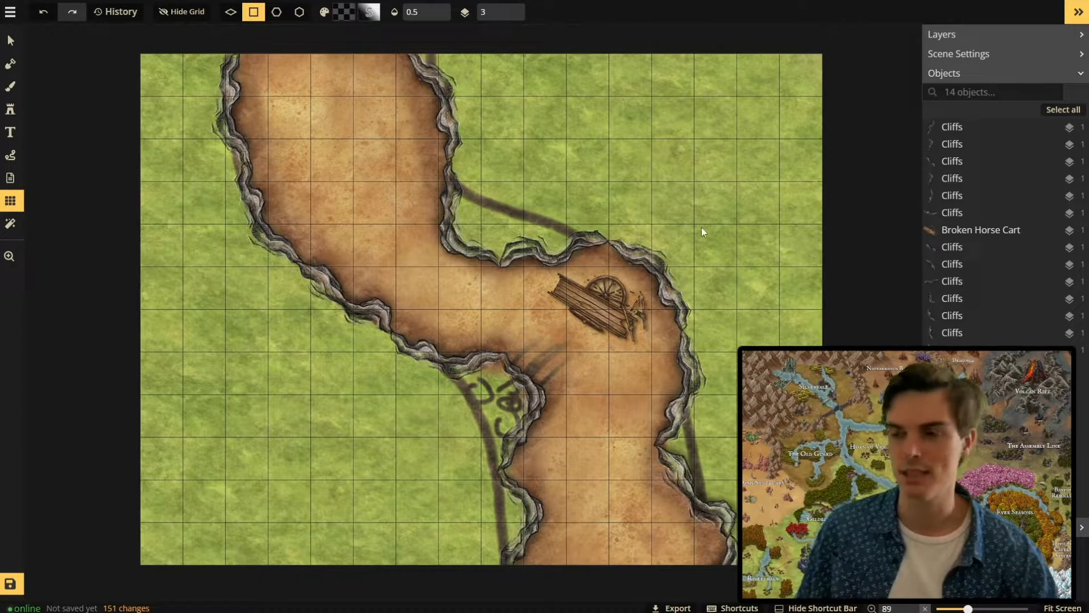
{"action": "scroll", "coordinate": [697, 297], "scroll_direction": "down", "scroll_amount": 1}
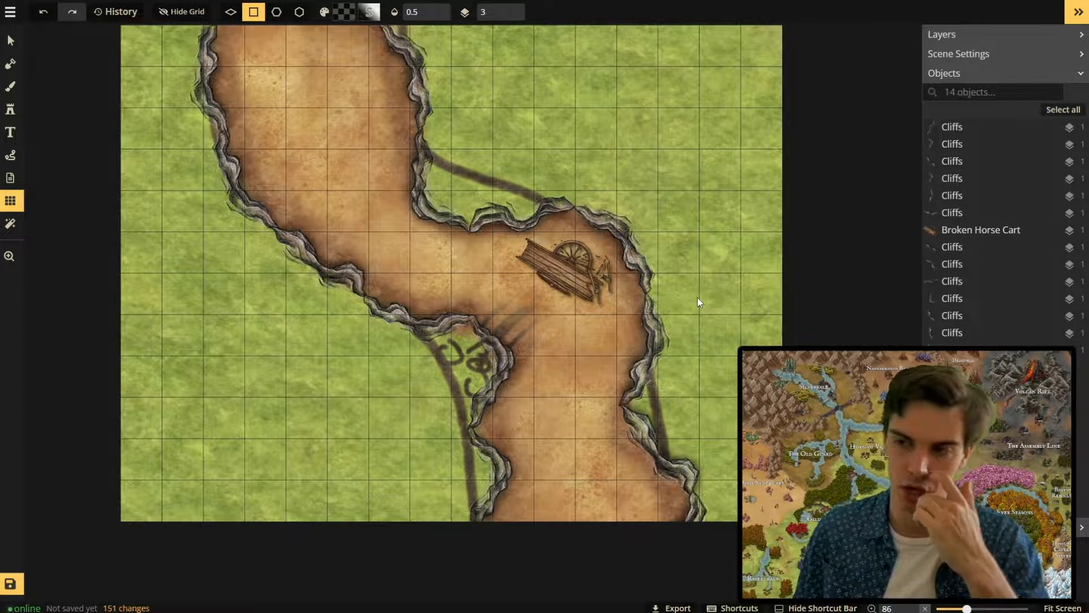
{"action": "left_click_drag", "start_coordinate": [560, 251], "coordinate": [536, 274]}
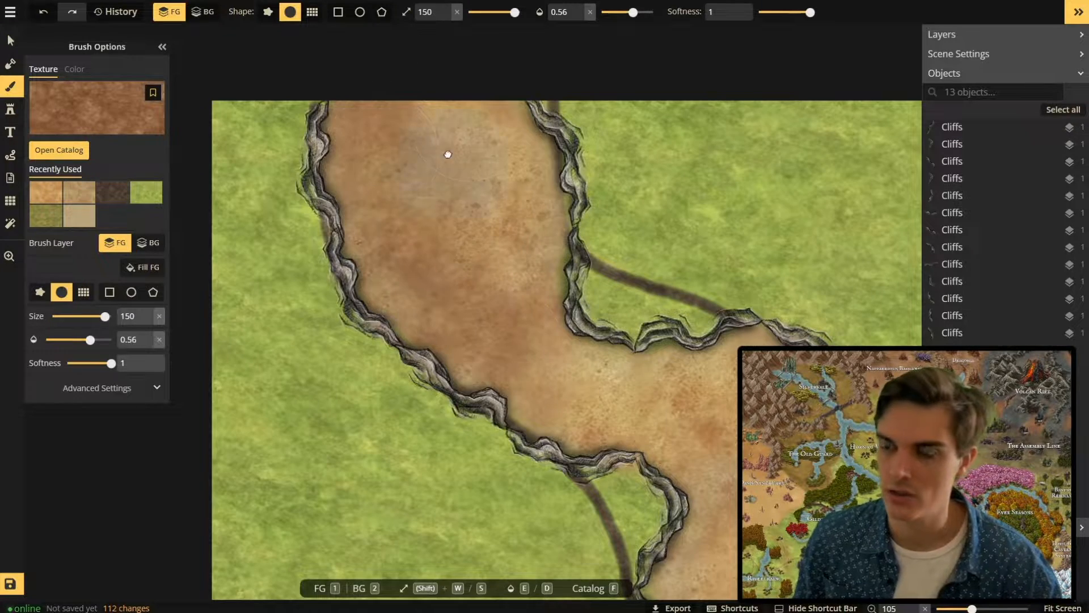
- Paint the whole road with the reddish-brown dirt texture, using brush size 80 and opacity 1
{"action": "mouse_move", "coordinate": [447, 154]}
{"action": "left_mouse_down"}
{"action": "mouse_move", "coordinate": [537, 168]}
{"action": "mouse_move", "coordinate": [520, 355]}
{"action": "mouse_move", "coordinate": [428, 299]}
{"action": "mouse_move", "coordinate": [497, 219]}
{"action": "mouse_move", "coordinate": [433, 73]}
{"action": "left_mouse_up"}
{"action": "key", "text": "shift+s"}
{"action": "key", "text": "e"}
{"action": "scroll", "coordinate": [457, 187], "scroll_direction": "down", "scroll_amount": 1}
{"action": "left_click", "coordinate": [563, 285]}
{"action": "mouse_move", "coordinate": [587, 294]}
{"action": "left_mouse_down"}
{"action": "mouse_move", "coordinate": [553, 305]}
{"action": "mouse_move", "coordinate": [485, 286]}
{"action": "mouse_move", "coordinate": [360, 179]}
{"action": "left_mouse_up"}
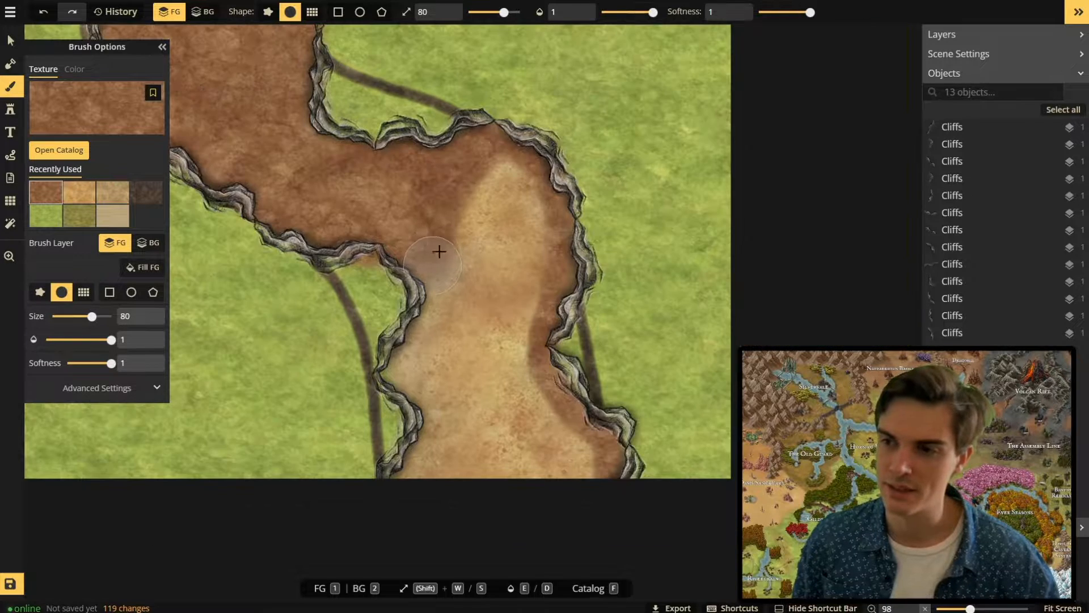
{"action": "mouse_move", "coordinate": [437, 250]}
{"action": "left_mouse_down"}
{"action": "mouse_move", "coordinate": [516, 166]}
{"action": "mouse_move", "coordinate": [406, 371]}
{"action": "mouse_move", "coordinate": [439, 444]}
{"action": "mouse_move", "coordinate": [416, 487]}
{"action": "mouse_move", "coordinate": [489, 458]}
{"action": "mouse_move", "coordinate": [573, 467]}
{"action": "mouse_move", "coordinate": [576, 484]}
{"action": "mouse_move", "coordinate": [467, 352]}
{"action": "mouse_move", "coordinate": [459, 365]}
{"action": "mouse_move", "coordinate": [527, 361]}
{"action": "mouse_move", "coordinate": [533, 393]}
{"action": "mouse_move", "coordinate": [488, 439]}
{"action": "mouse_move", "coordinate": [487, 466]}
{"action": "mouse_move", "coordinate": [585, 455]}
{"action": "mouse_move", "coordinate": [606, 465]}
{"action": "mouse_move", "coordinate": [439, 339]}
{"action": "mouse_move", "coordinate": [468, 208]}
{"action": "mouse_move", "coordinate": [544, 204]}
{"action": "left_mouse_up"}
{"action": "scroll", "coordinate": [401, 318], "scroll_direction": "down", "scroll_amount": 2}
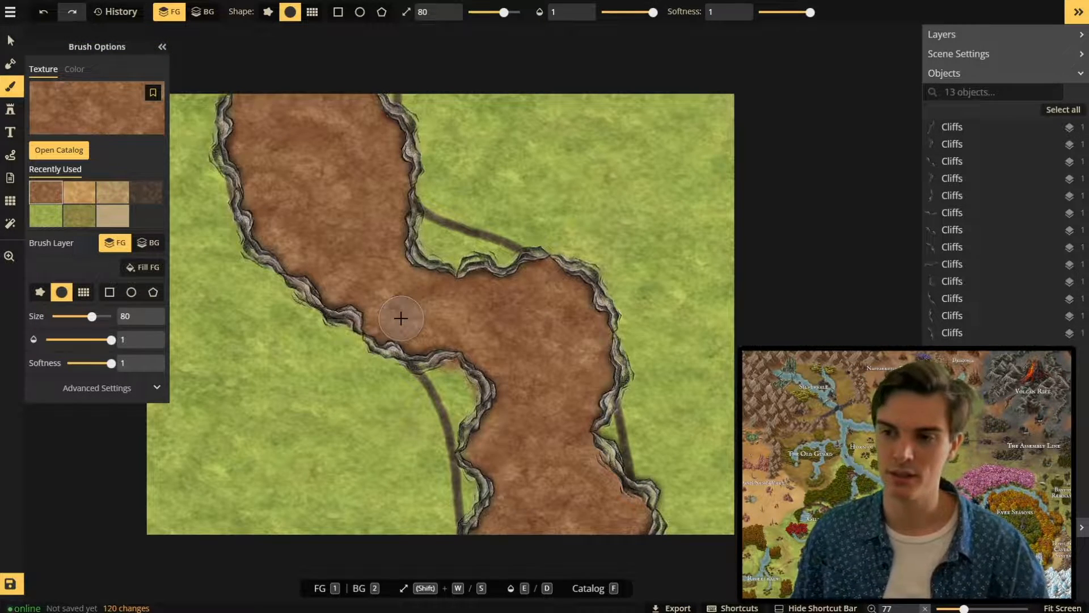
- Sketch a cart outline on the road bend in the dark brown texture with brush size 10
{"action": "left_click", "coordinate": [147, 192]}
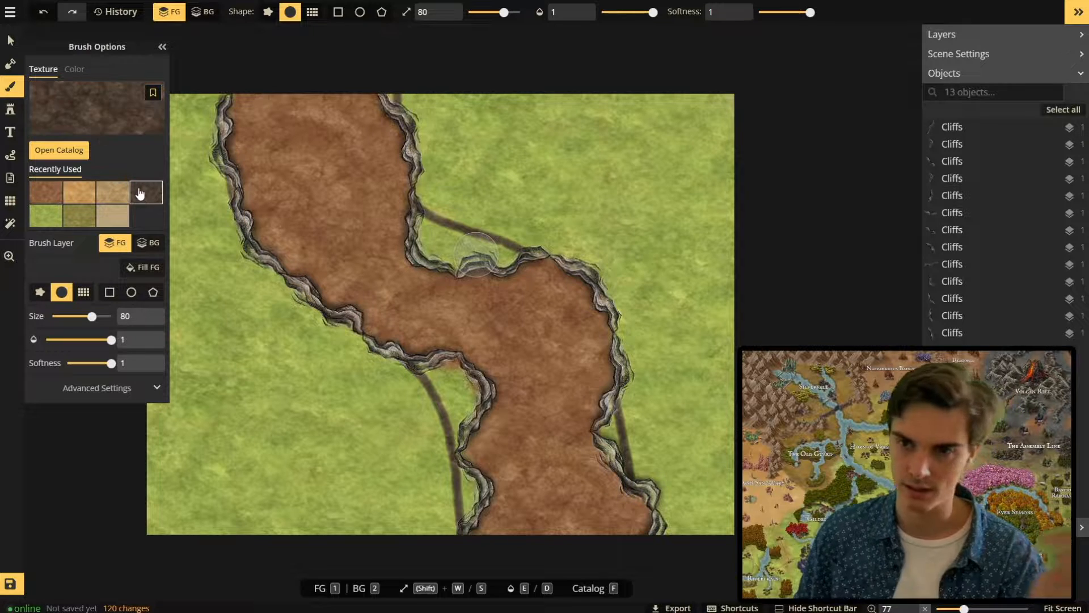
{"action": "key", "text": "s"}
{"action": "key", "text": "s"}
{"action": "key", "text": "s"}
{"action": "key", "text": "s"}
{"action": "key", "text": "s"}
{"action": "key", "text": "s"}
{"action": "key", "text": "s"}
{"action": "mouse_move", "coordinate": [539, 355]}
{"action": "left_mouse_down"}
{"action": "mouse_move", "coordinate": [526, 301]}
{"action": "mouse_move", "coordinate": [494, 302]}
{"action": "mouse_move", "coordinate": [521, 343]}
{"action": "left_mouse_up"}
- Sketch small figure marks on the grassy ledge by the bend and straight strokes from there towards the cart outline
{"action": "scroll", "coordinate": [521, 343], "scroll_direction": "up", "scroll_amount": 2}
{"action": "mouse_move", "coordinate": [413, 392]}
{"action": "left_mouse_down"}
{"action": "mouse_move", "coordinate": [462, 412]}
{"action": "mouse_move", "coordinate": [445, 448]}
{"action": "left_mouse_up"}
{"action": "left_click_drag", "start_coordinate": [437, 408], "coordinate": [454, 443]}
{"action": "mouse_move", "coordinate": [515, 342]}
{"action": "left_mouse_down"}
{"action": "mouse_move", "coordinate": [474, 379]}
{"action": "mouse_move", "coordinate": [445, 377]}
{"action": "mouse_move", "coordinate": [434, 397]}
{"action": "left_mouse_up"}
{"action": "left_click_drag", "start_coordinate": [522, 350], "coordinate": [488, 389]}
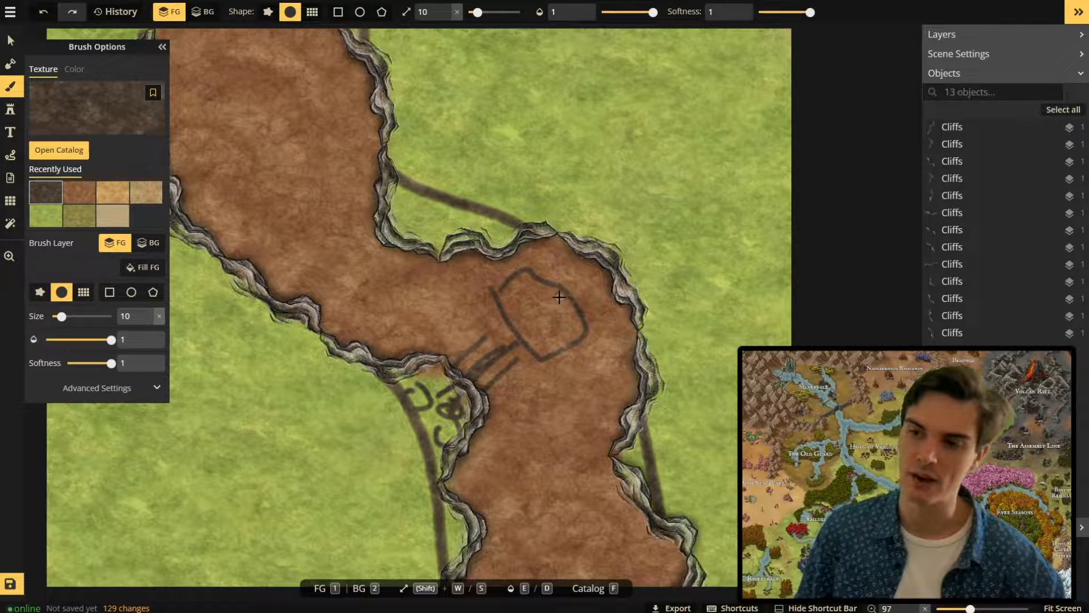
{"action": "scroll", "coordinate": [463, 437], "scroll_direction": "down", "scroll_amount": 1}
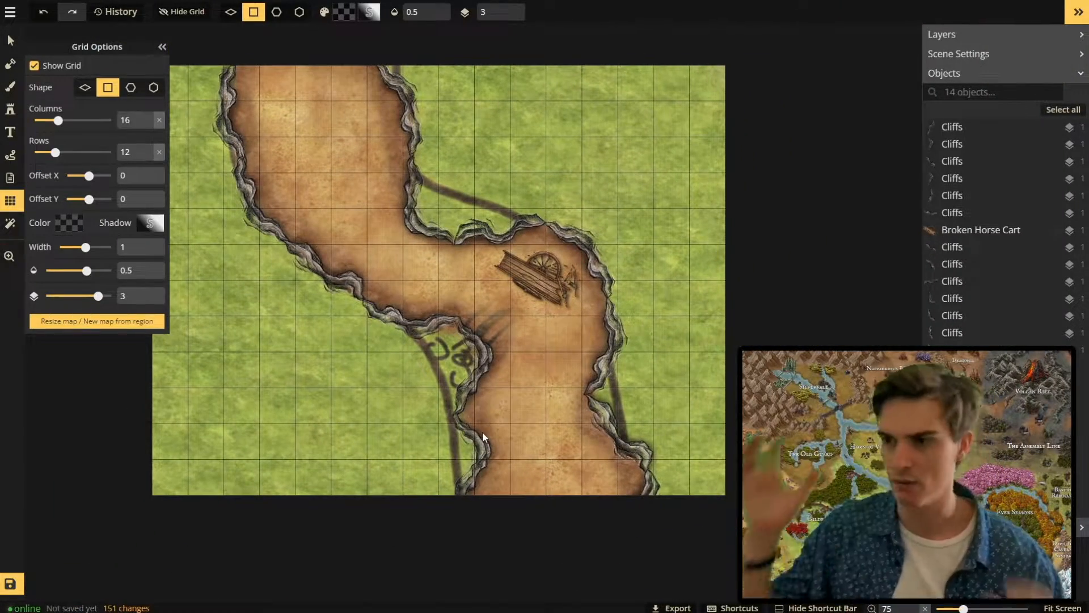
{"action": "scroll", "coordinate": [403, 252], "scroll_direction": "up", "scroll_amount": 1}
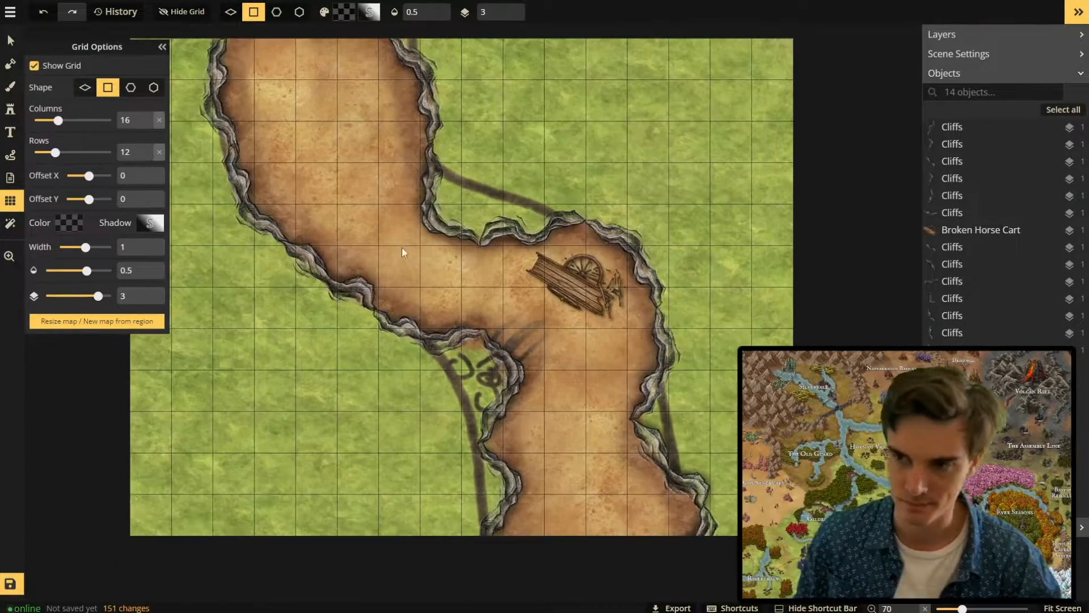
- Collapse the grid options and nudge the broken horse cart slightly upward on the road bend
{"action": "scroll", "coordinate": [478, 87], "scroll_direction": "up", "scroll_amount": 2}
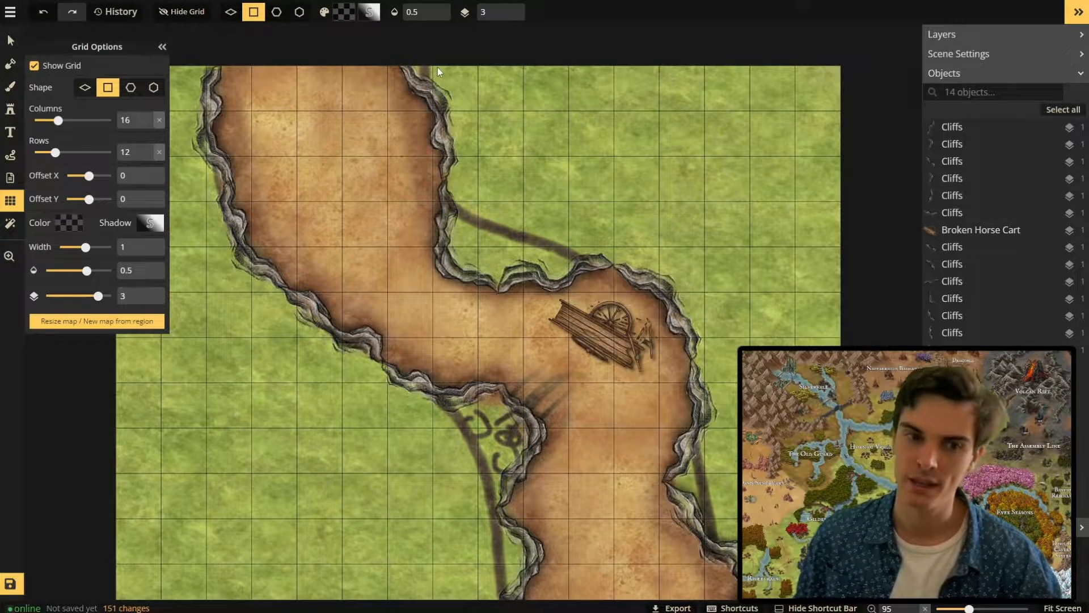
{"action": "scroll", "coordinate": [513, 43], "scroll_direction": "down", "scroll_amount": 2}
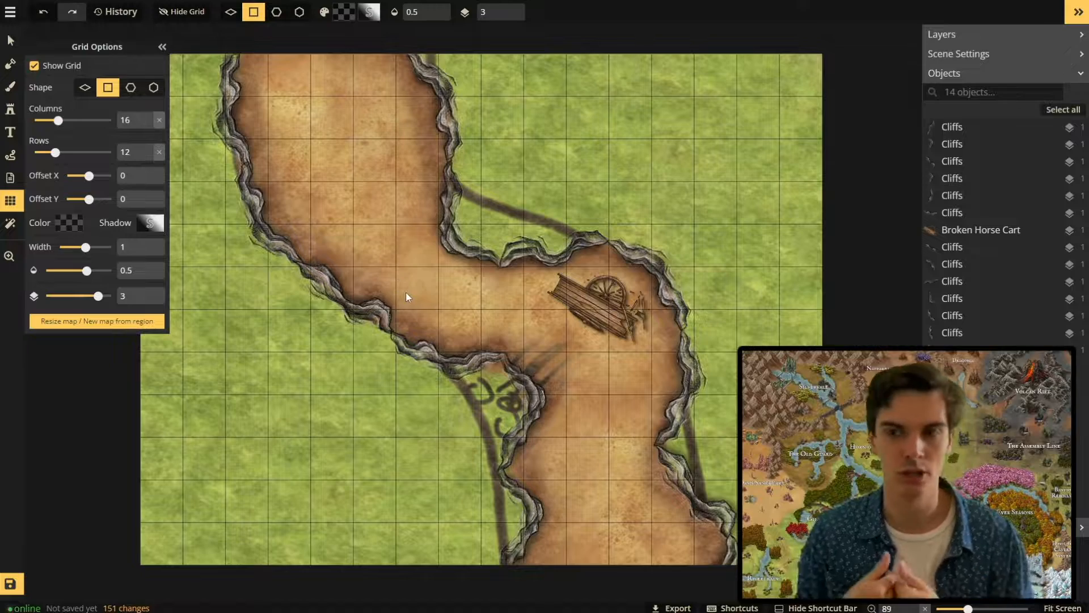
{"action": "left_click", "coordinate": [162, 47]}
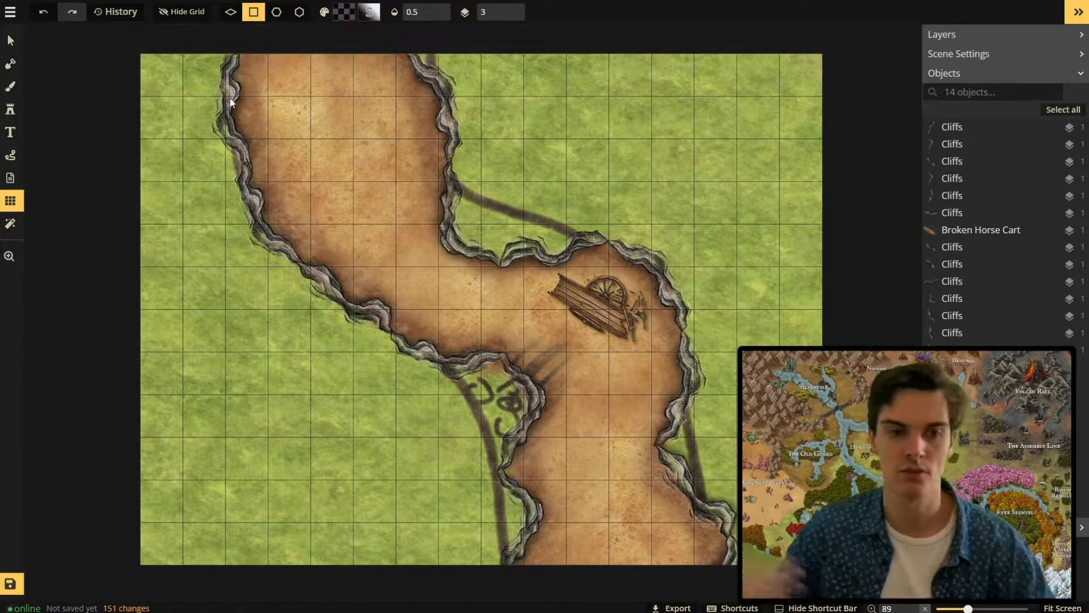
{"action": "scroll", "coordinate": [689, 226], "scroll_direction": "down", "scroll_amount": 1}
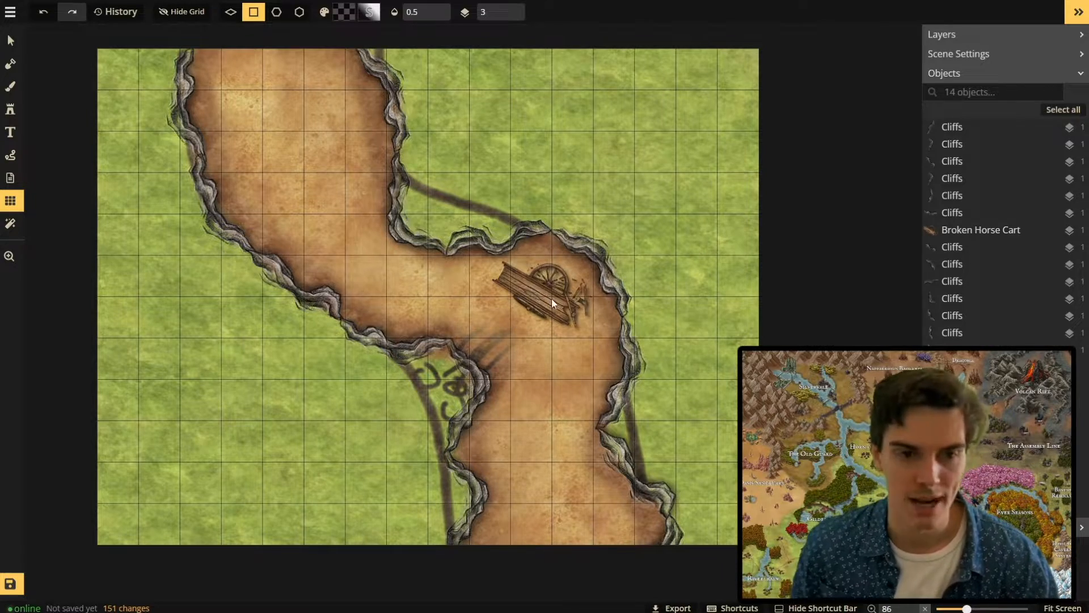
{"action": "key", "text": "v"}
{"action": "left_click", "coordinate": [538, 305]}
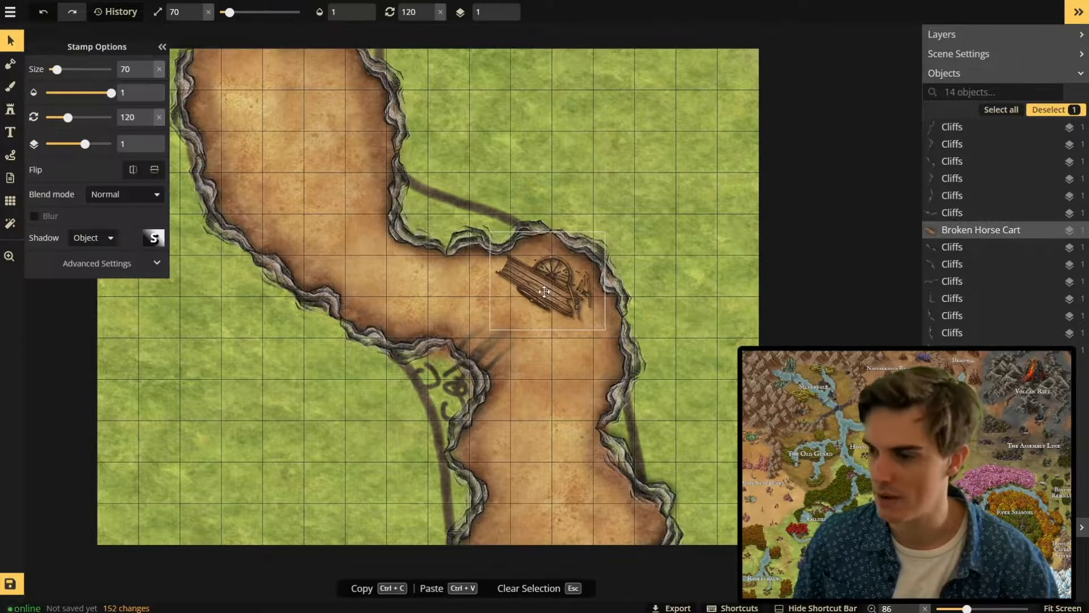
- Browse the stamp catalog for possible clutter objects and examine the road bend around the broken cart
{"action": "left_click", "coordinate": [10, 109]}
{"action": "scroll", "coordinate": [171, 120], "scroll_direction": "up", "scroll_amount": 1}
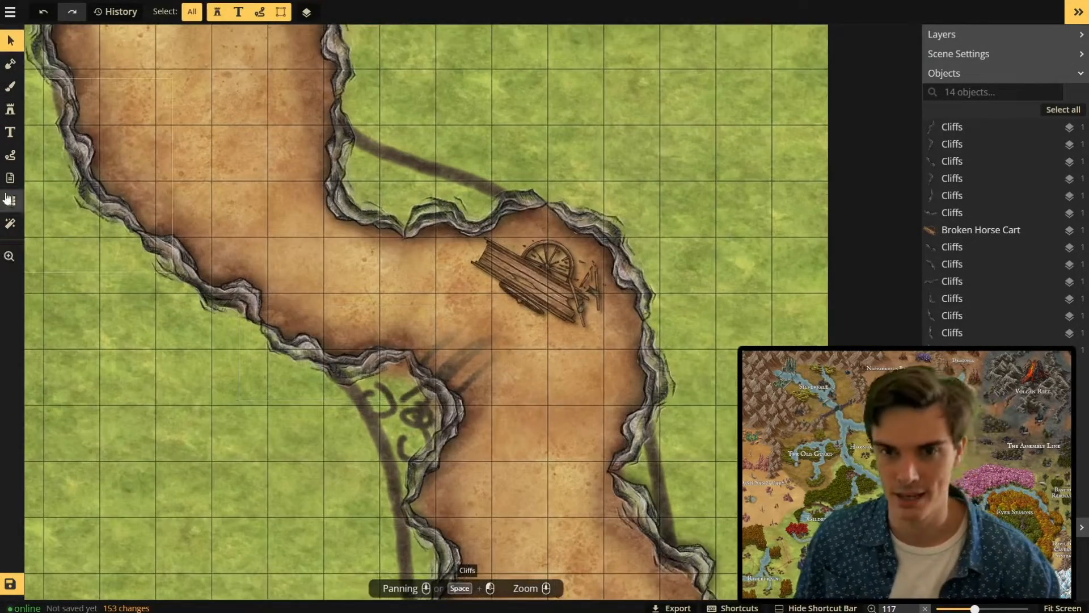
{"action": "left_click", "coordinate": [64, 104]}
{"action": "left_click", "coordinate": [377, 38]}
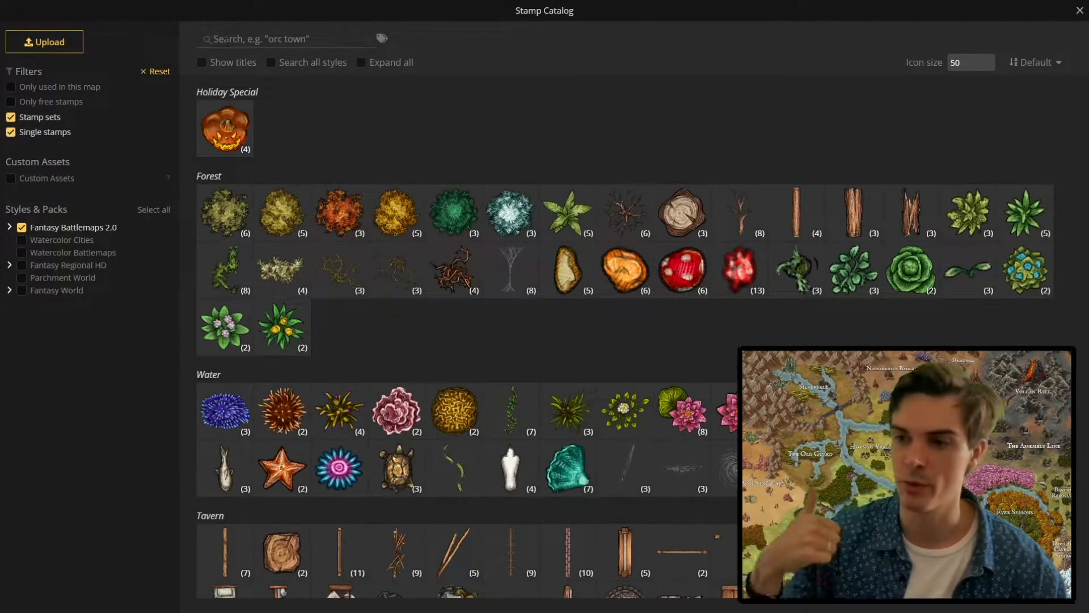
{"action": "scroll", "coordinate": [401, 252], "scroll_direction": "down", "scroll_amount": 10}
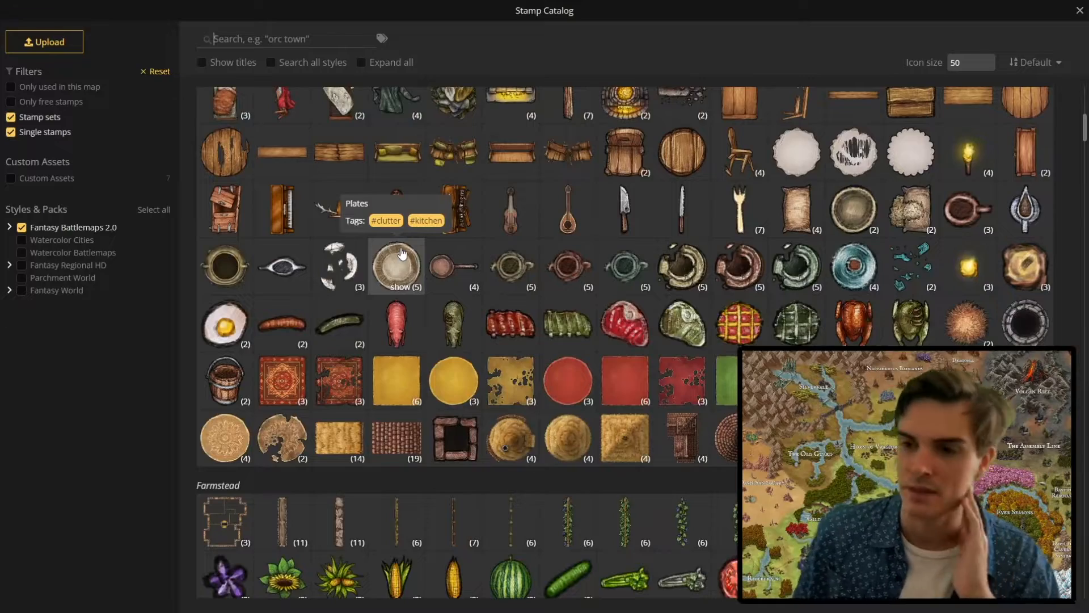
{"action": "scroll", "coordinate": [402, 252], "scroll_direction": "up", "scroll_amount": 5}
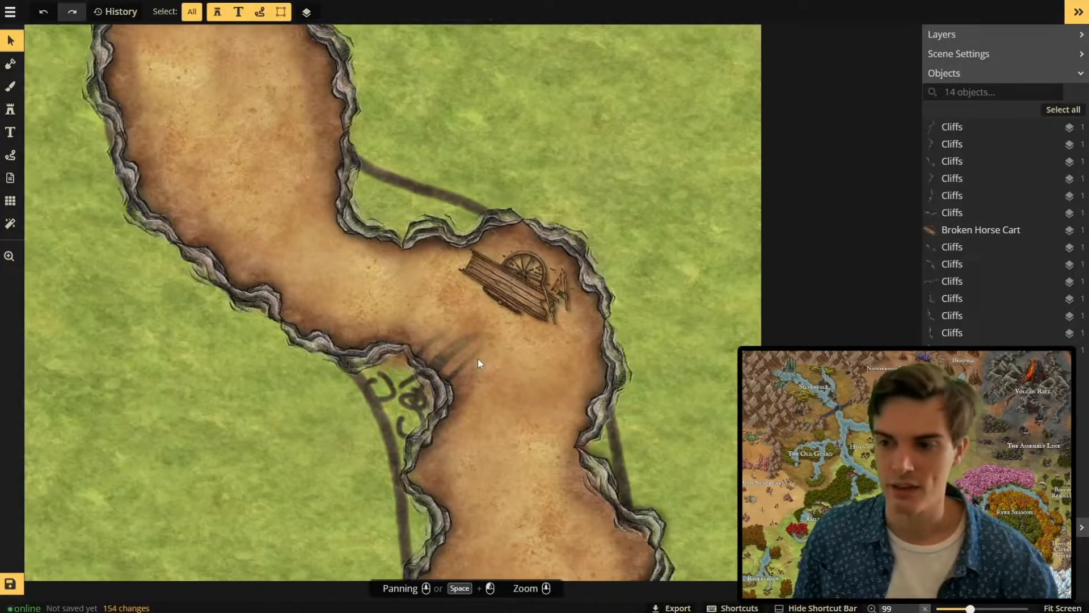
{"action": "scroll", "coordinate": [478, 358], "scroll_direction": "down", "scroll_amount": 2}
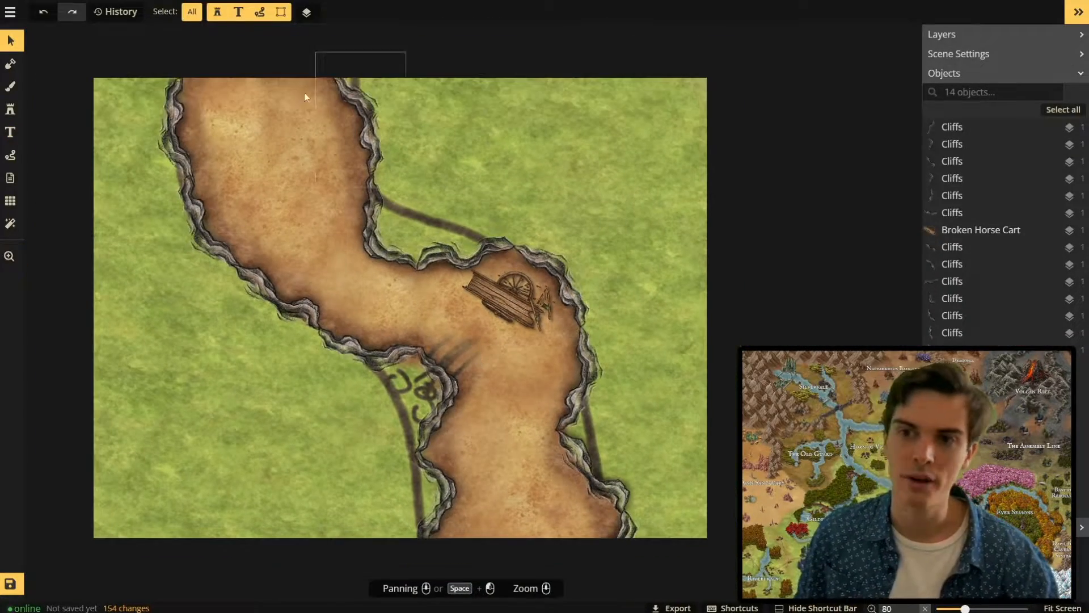
{"action": "scroll", "coordinate": [425, 367], "scroll_direction": "up", "scroll_amount": 2}
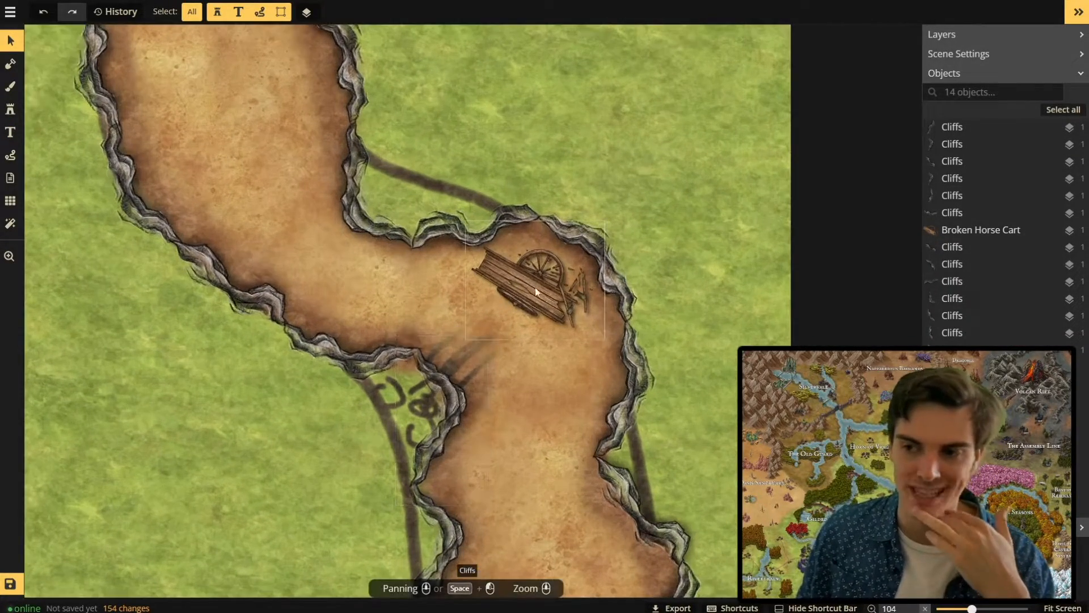
{"action": "scroll", "coordinate": [570, 332], "scroll_direction": "down", "scroll_amount": 1}
{"action": "scroll", "coordinate": [570, 329], "scroll_direction": "down", "scroll_amount": 2}
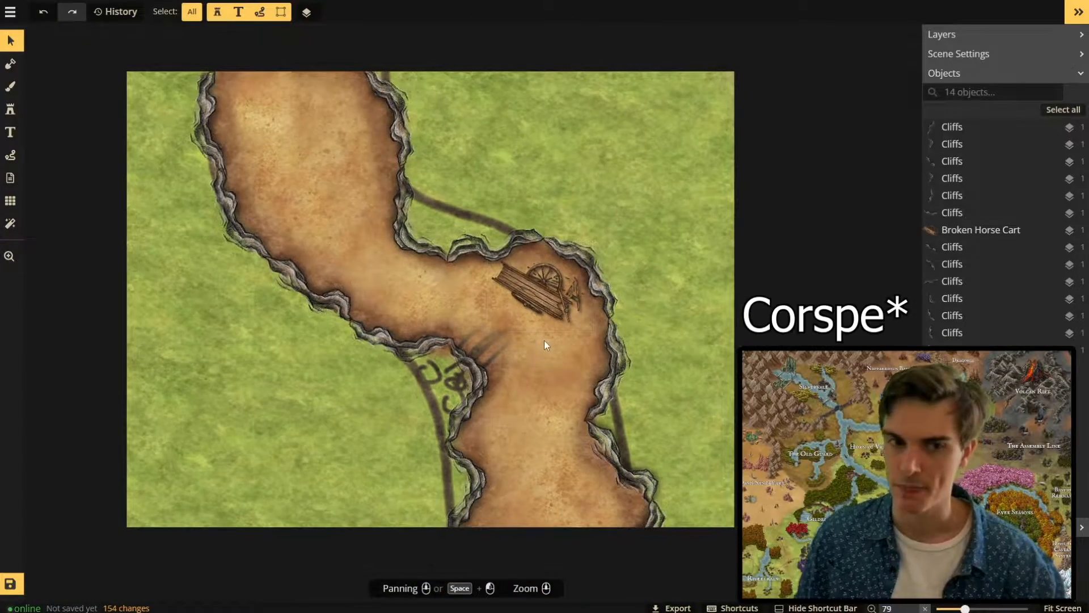
{"action": "scroll", "coordinate": [374, 278], "scroll_direction": "up", "scroll_amount": 2}
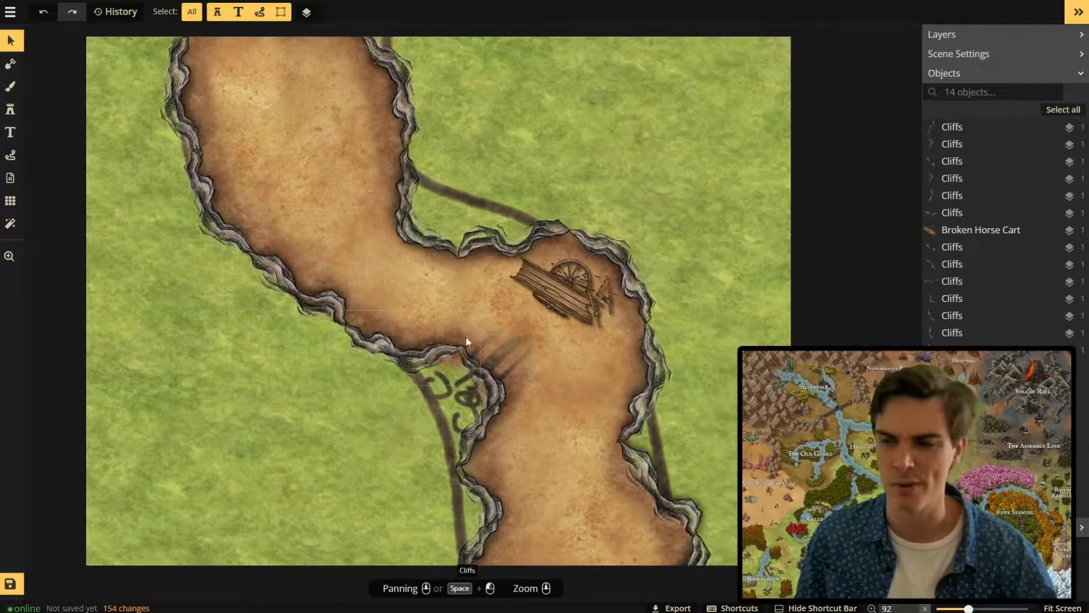
- Search the stamp catalog for "Broken" and choose the Broken Crates stamp set
{"action": "left_click", "coordinate": [12, 111]}
{"action": "type", "text": "Broken"}
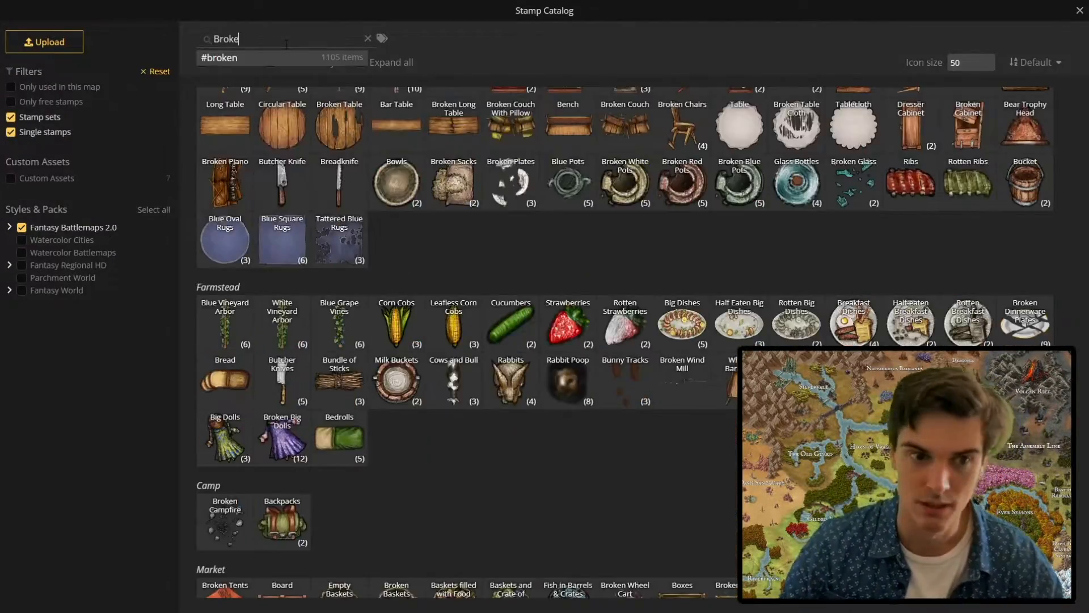
{"action": "scroll", "coordinate": [360, 236], "scroll_direction": "down", "scroll_amount": 5}
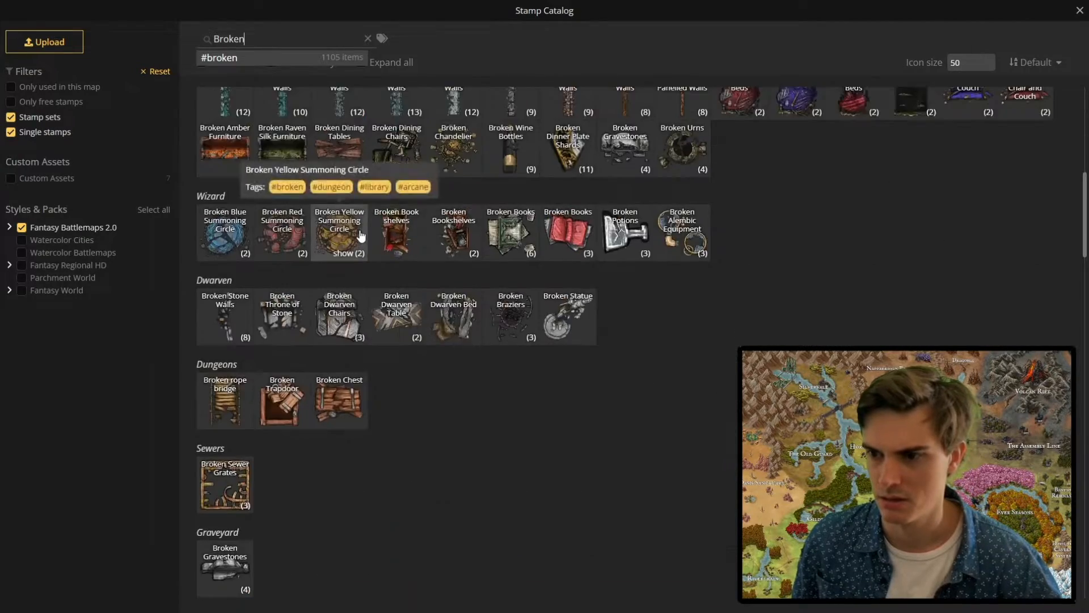
{"action": "scroll", "coordinate": [353, 231], "scroll_direction": "up", "scroll_amount": 9}
{"action": "scroll", "coordinate": [411, 332], "scroll_direction": "down", "scroll_amount": 2}
{"action": "left_click", "coordinate": [454, 323]}
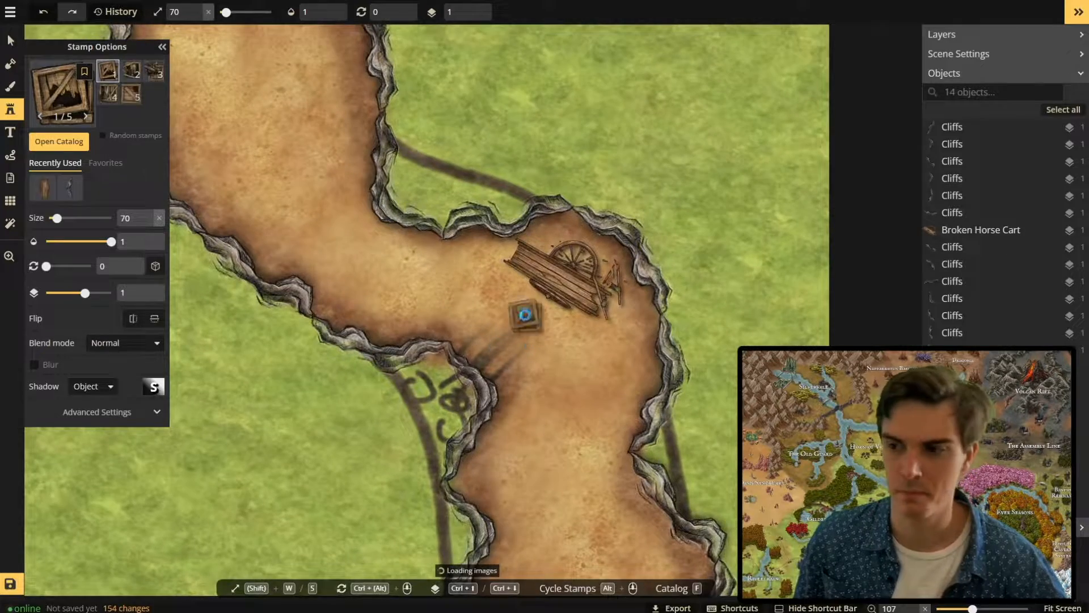
- Place one broken crate beside the cart's rear end and the second crate variant by its wheel at size 80
{"action": "left_click", "coordinate": [483, 255]}
{"action": "left_click", "coordinate": [148, 72]}
{"action": "left_click", "coordinate": [553, 246]}
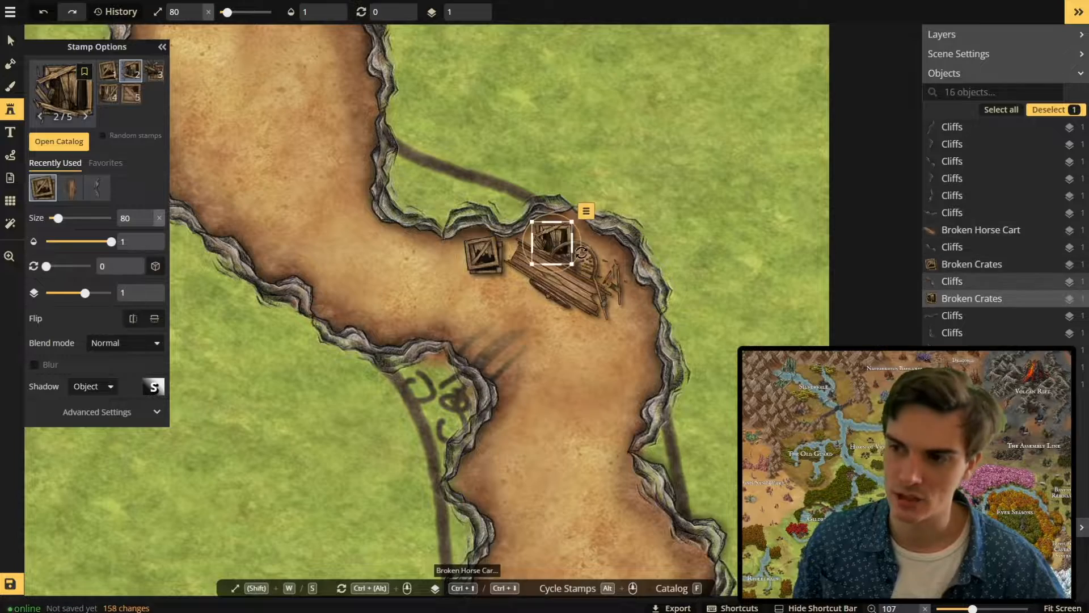
- Search the stamp catalog for corpses and place a corpse at size 80 against the cart's lower side
{"action": "type", "text": "fcrops"}
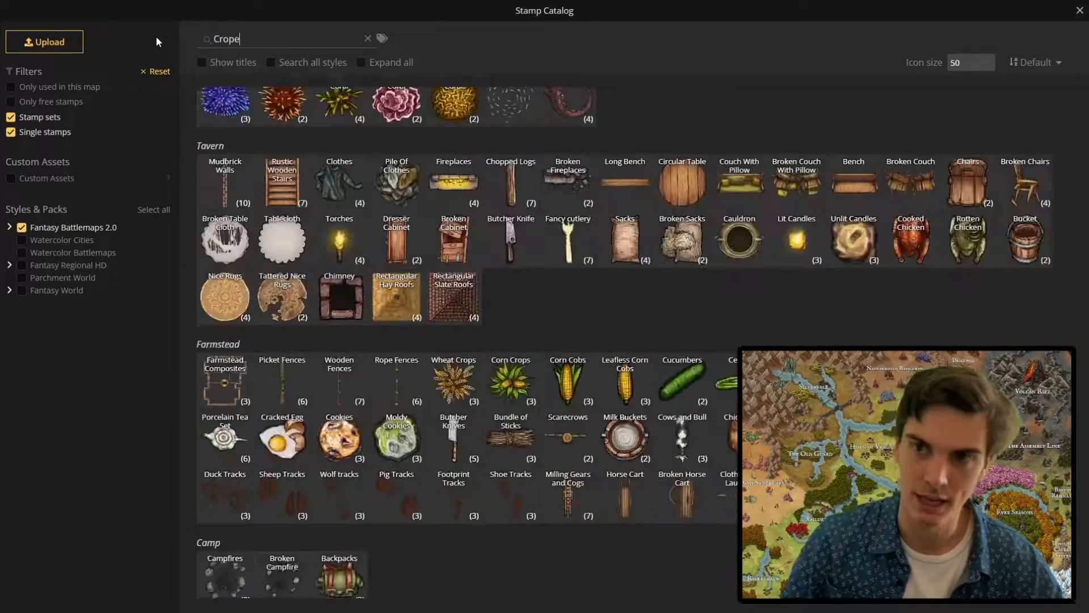
{"action": "key", "text": "ctrl+a"}
{"action": "type", "text": "corn"}
{"action": "key", "text": "Escape"}
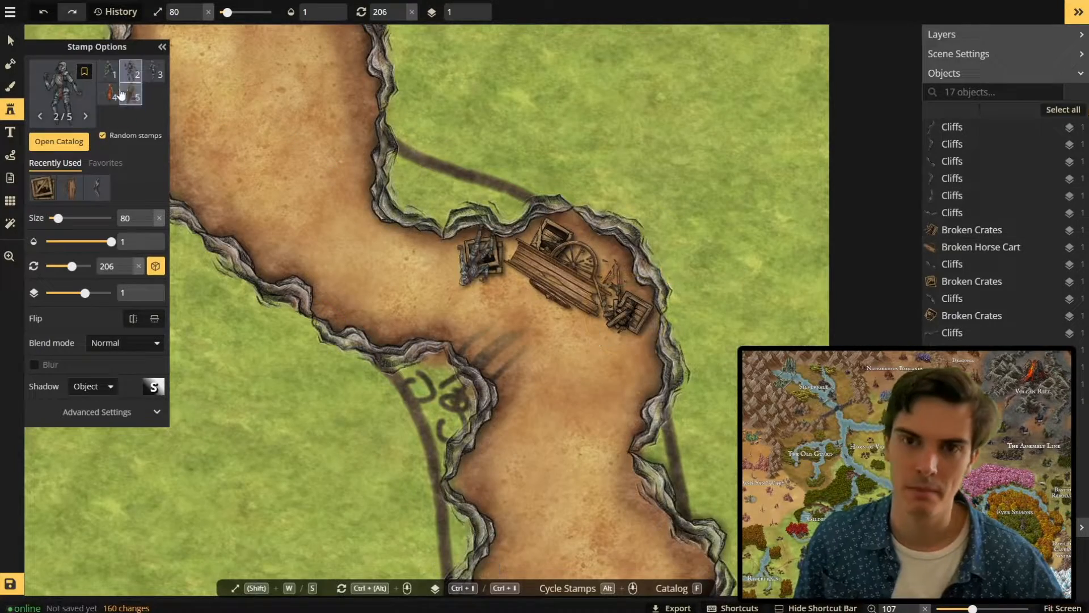
{"action": "left_click", "coordinate": [576, 326]}
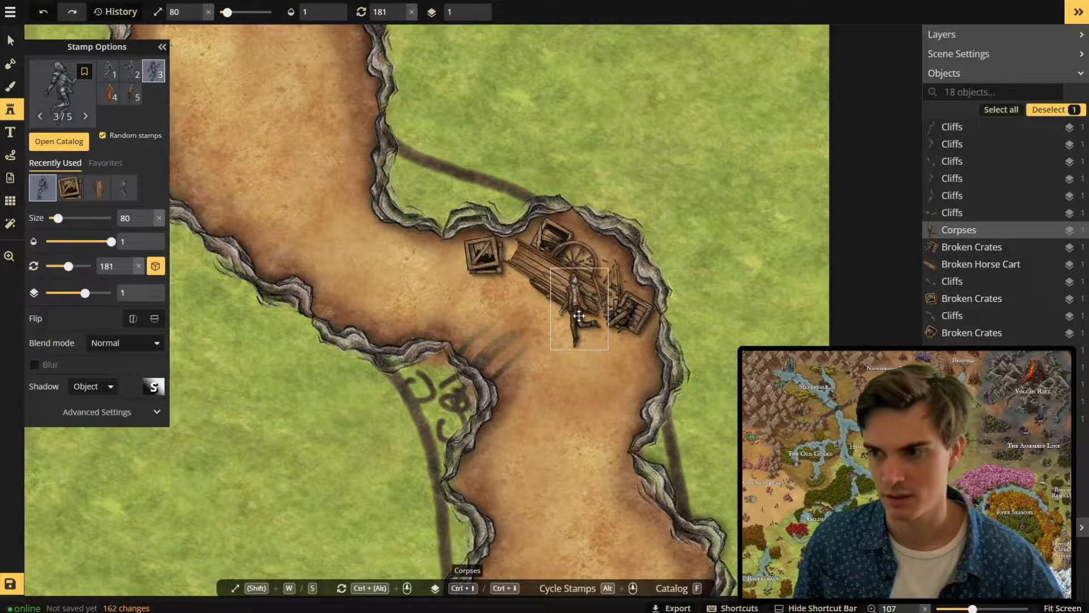
{"action": "key", "text": "Escape"}
- Delete the broken crate beside the cart's rear end
{"action": "scroll", "coordinate": [585, 354], "scroll_direction": "down", "scroll_amount": 3}
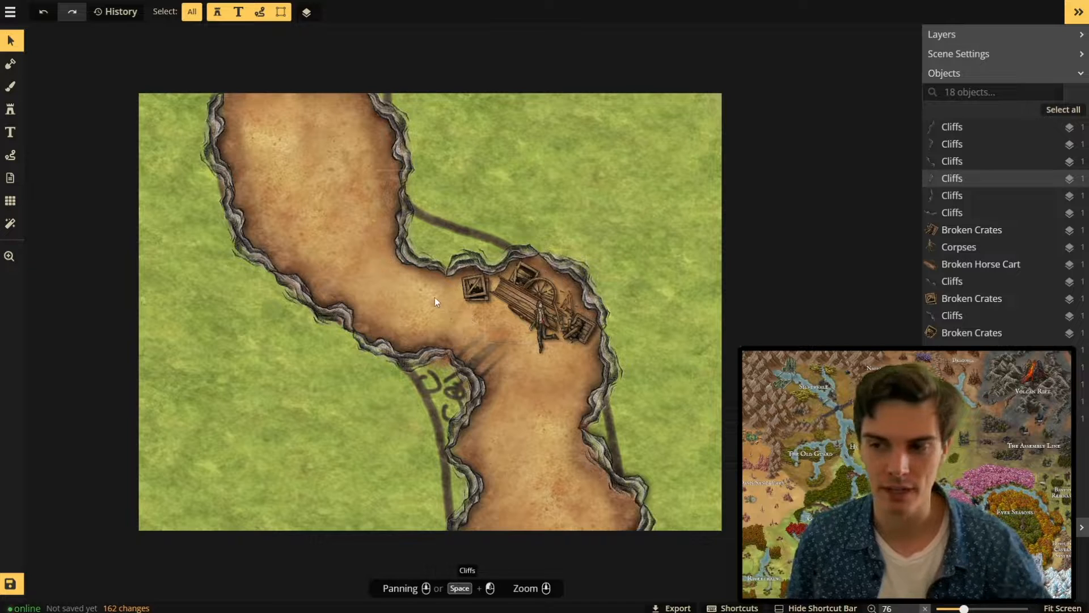
{"action": "left_click", "coordinate": [474, 288]}
{"action": "key", "text": "Delete"}
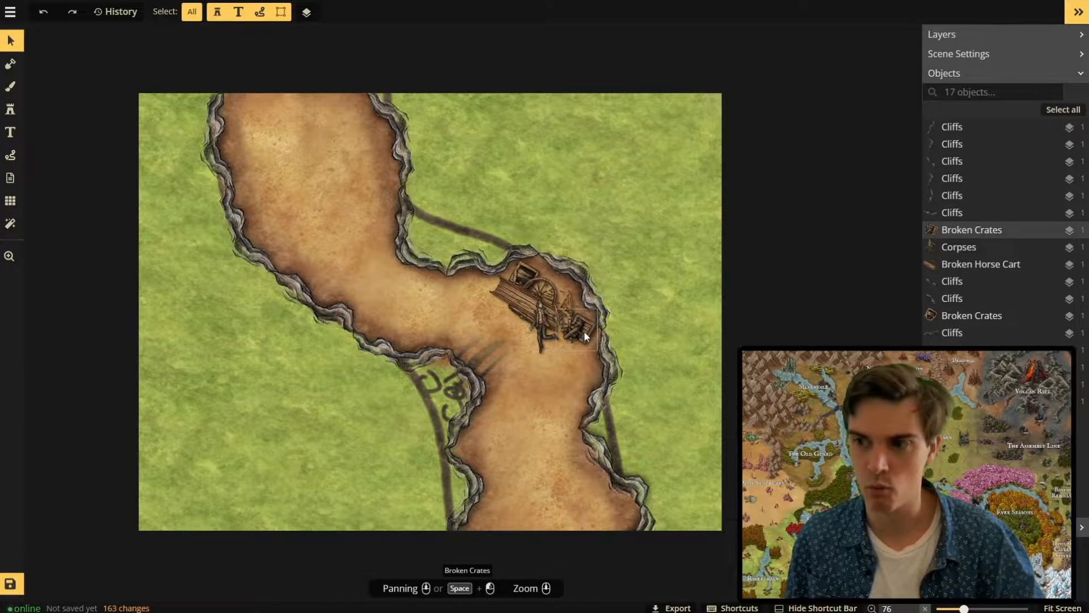
- Search the stamp catalog for "chest" and choose the Treasure Chests stamp set
{"action": "left_click", "coordinate": [10, 109]}
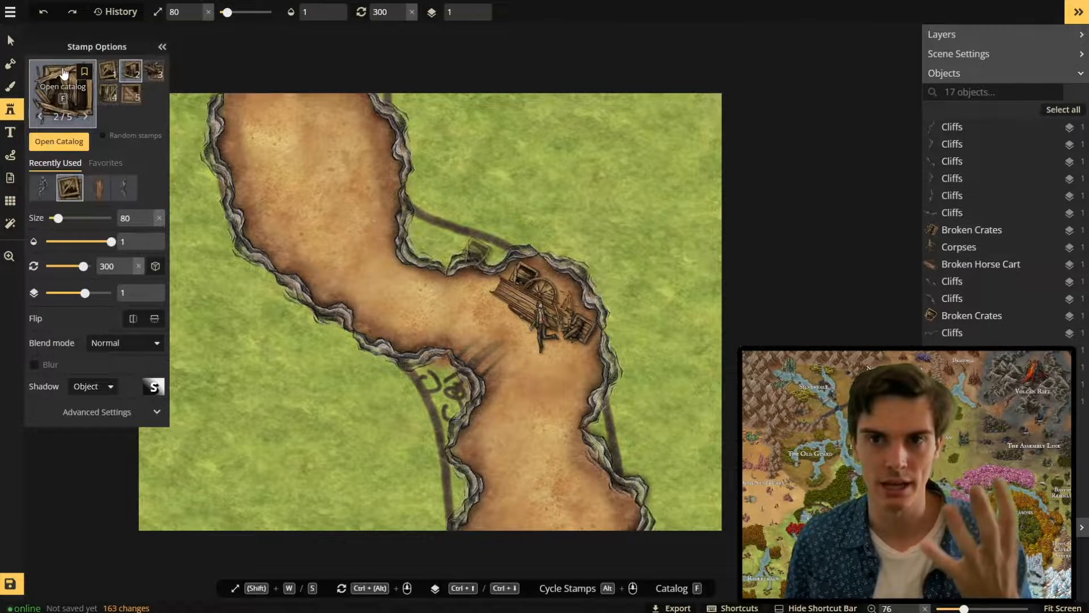
{"action": "left_click", "coordinate": [64, 74]}
{"action": "left_click_drag", "start_coordinate": [251, 35], "coordinate": [190, 38]}
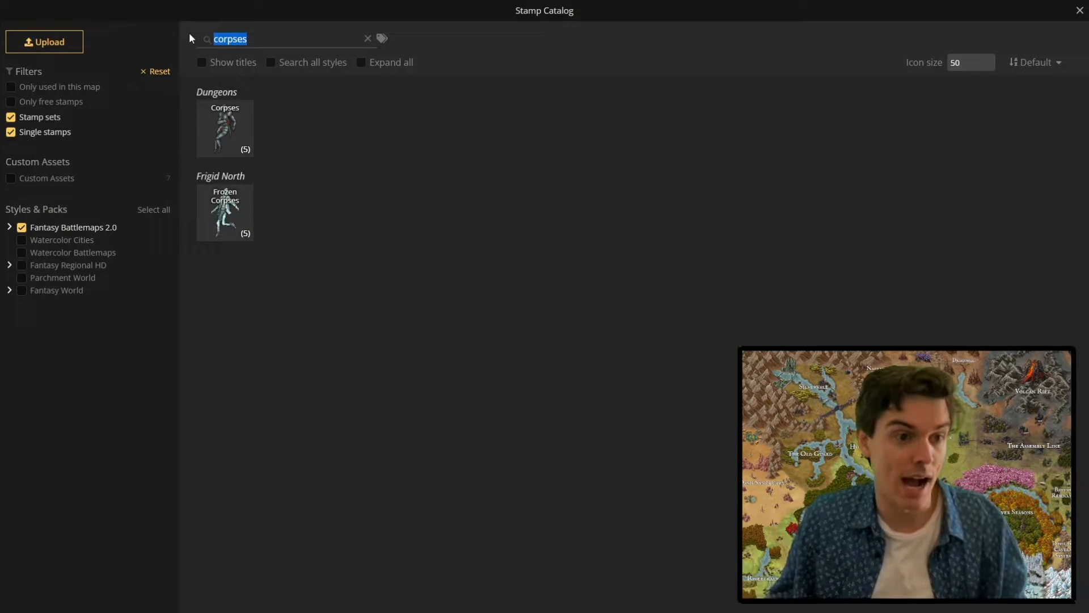
{"action": "type", "text": "chest"}
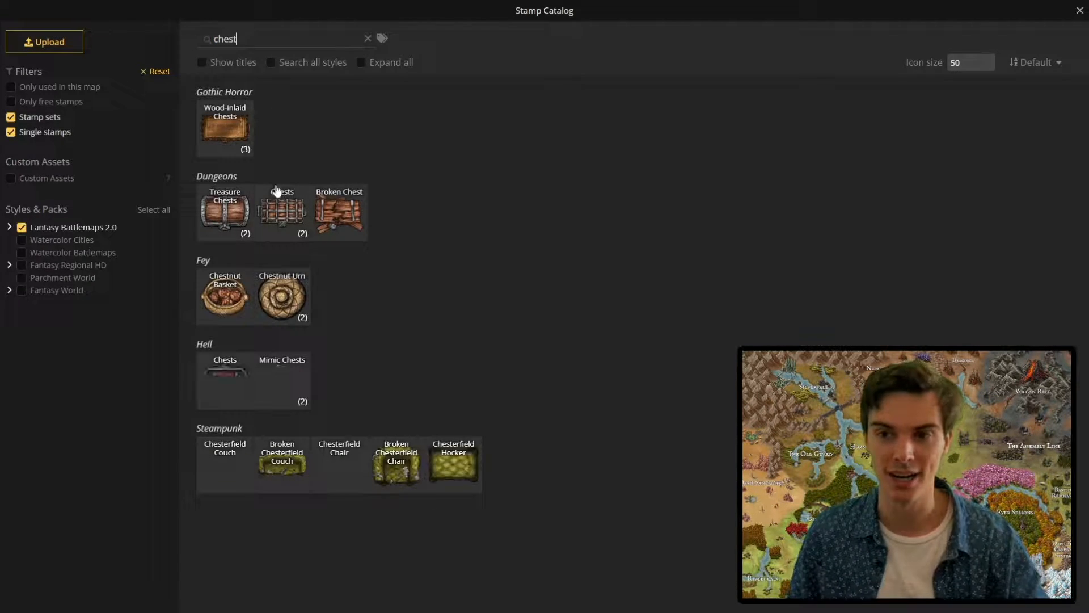
{"action": "left_click", "coordinate": [282, 204]}
- Place the open, gold-filled treasure chest on layer 2, rotated against the cart's lower side next to the corpse
{"action": "left_click", "coordinate": [476, 282]}
{"action": "left_click_drag", "start_coordinate": [477, 281], "coordinate": [523, 212]}
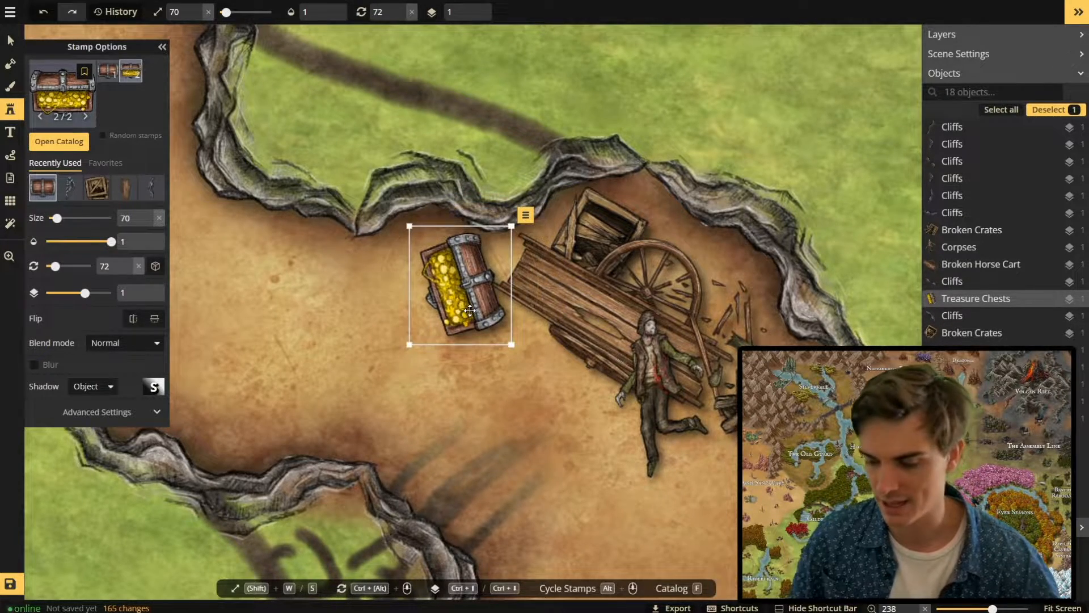
{"action": "key", "text": "Escape"}
{"action": "scroll", "coordinate": [438, 360], "scroll_direction": "down", "scroll_amount": 5}
{"action": "key", "text": "Escape"}
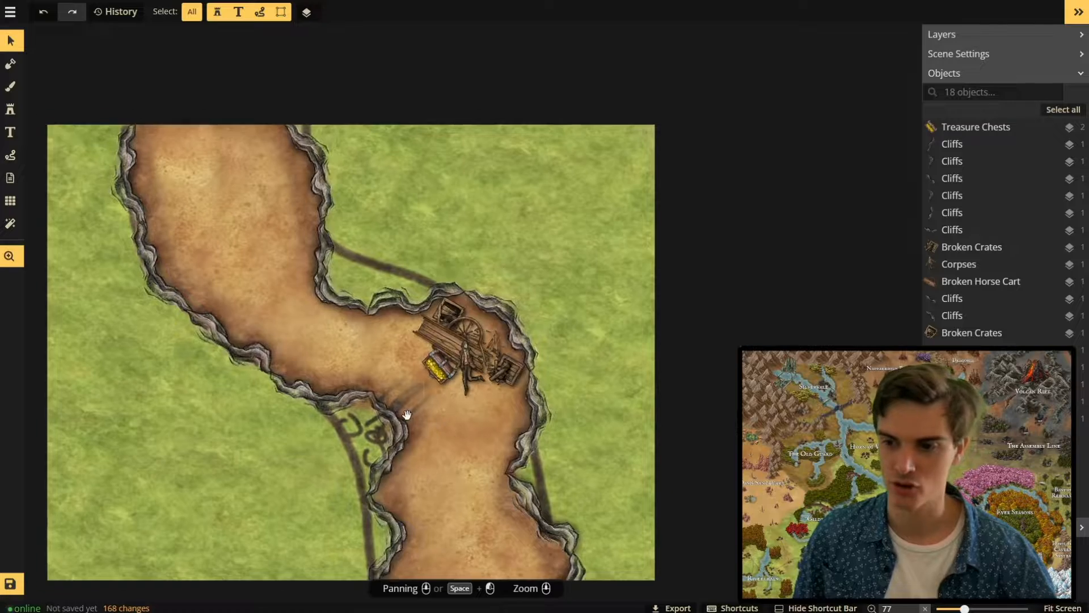
- Switch to the Bandit Camp Quest document in Google Docs and describe the stone held at the bandit camp and the item's transport to the capital
{"action": "scroll", "coordinate": [355, 405], "scroll_direction": "up", "scroll_amount": 1}
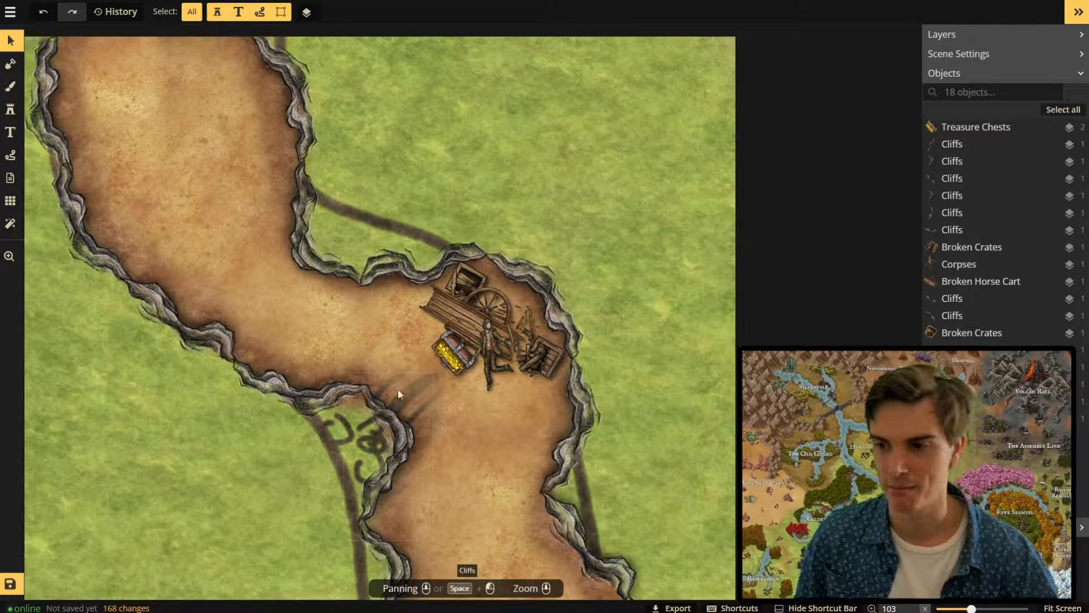
{"action": "scroll", "coordinate": [409, 373], "scroll_direction": "down", "scroll_amount": 4}
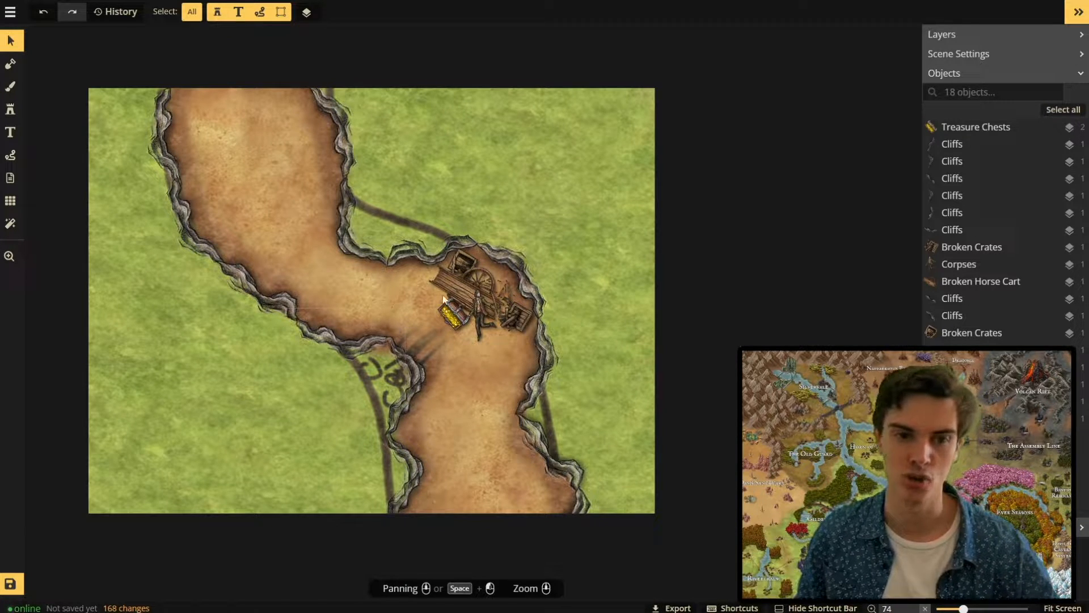
{"action": "left_click", "coordinate": [468, 280]}
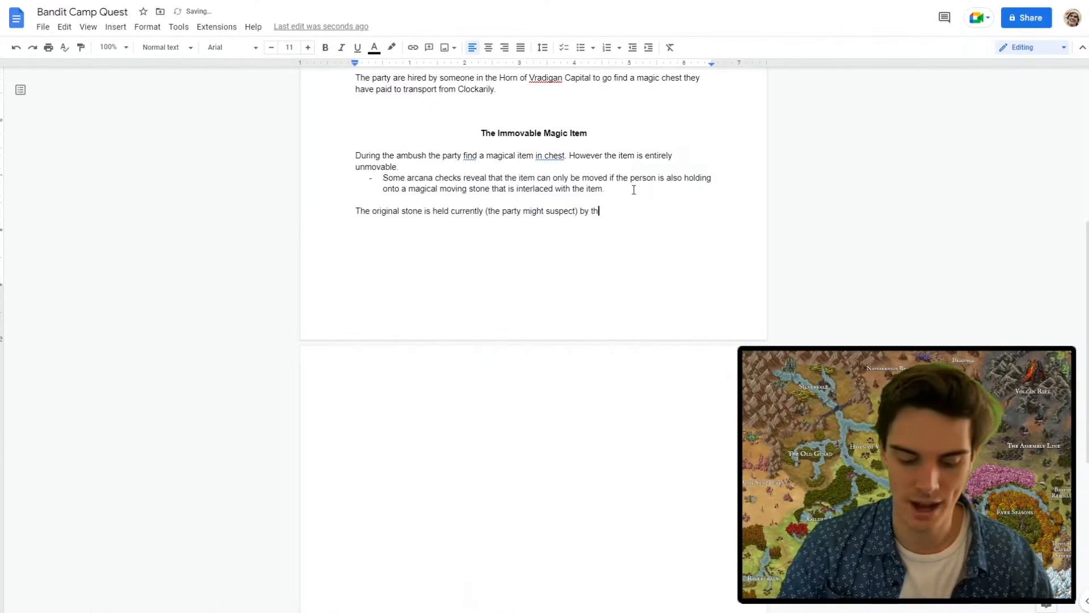
{"action": "type", "text": "e bandits and will be located"}
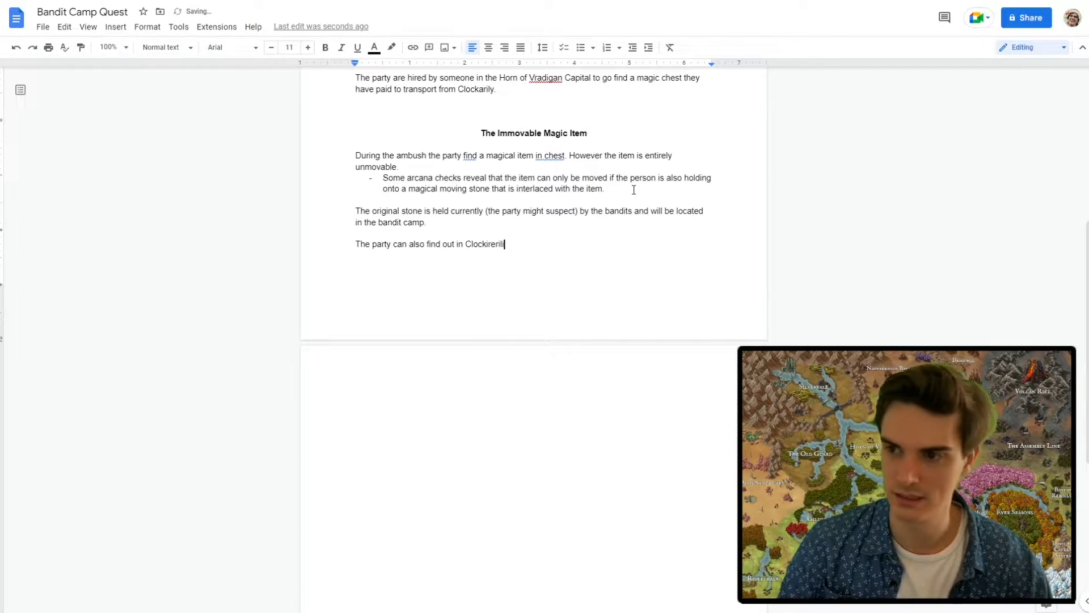
{"action": "type", "text": " that the item was being"}
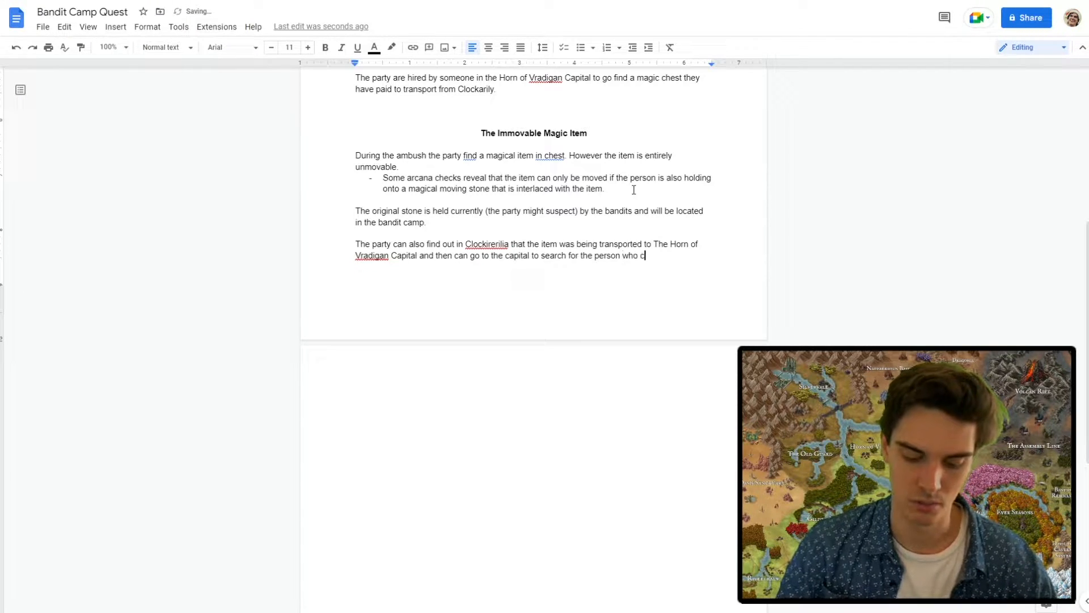
{"action": "type", "text": "transport"}
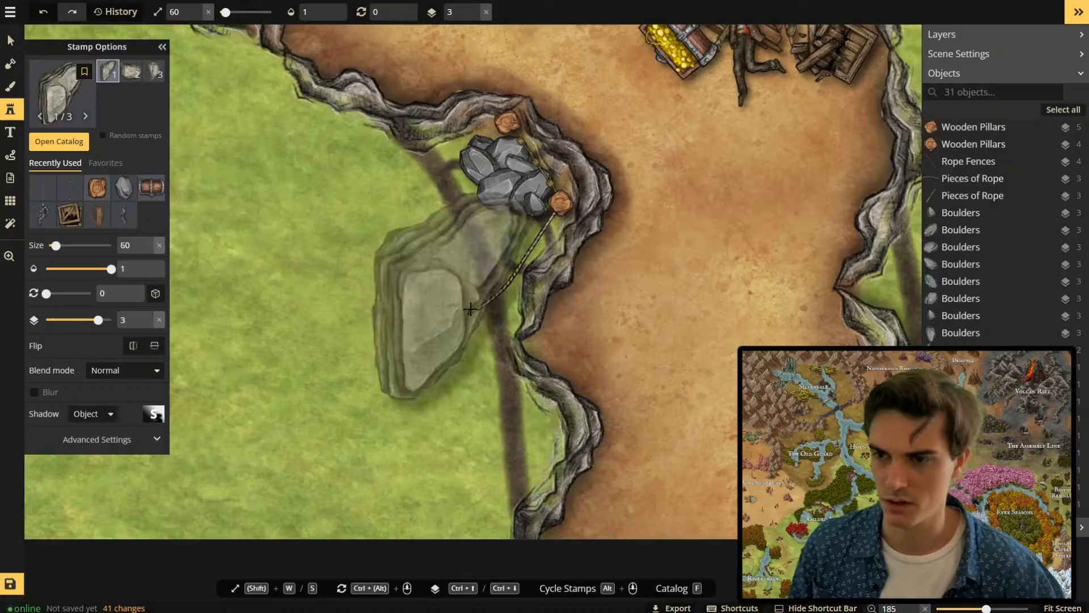
- Switch back to Inkarnate and place a rotated Big Rocks stamp on layer 3, on the grass beside the boulder ledge
{"action": "left_click", "coordinate": [435, 286]}
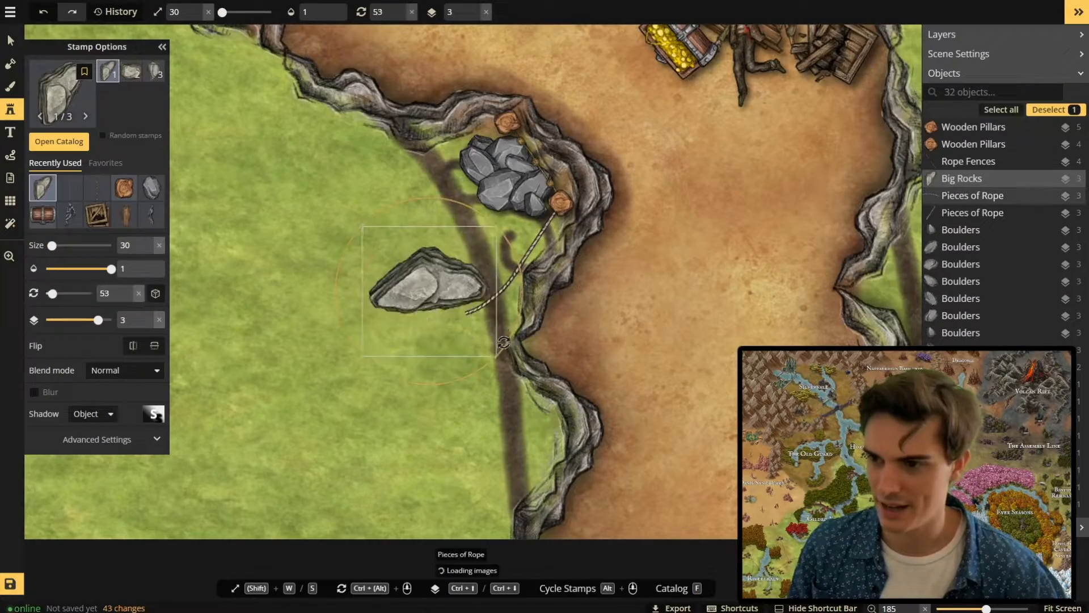
{"action": "scroll", "coordinate": [435, 286], "scroll_direction": "down", "scroll_amount": 5}
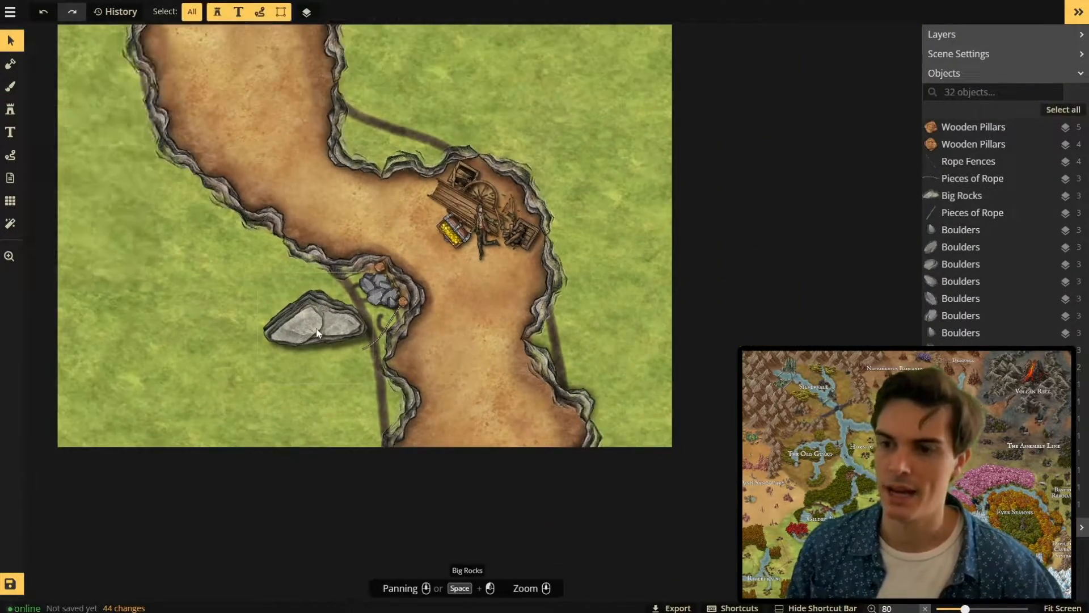
{"action": "key", "text": "Escape"}
{"action": "scroll", "coordinate": [474, 353], "scroll_direction": "up", "scroll_amount": 1}
{"action": "scroll", "coordinate": [442, 338], "scroll_direction": "up", "scroll_amount": 3}
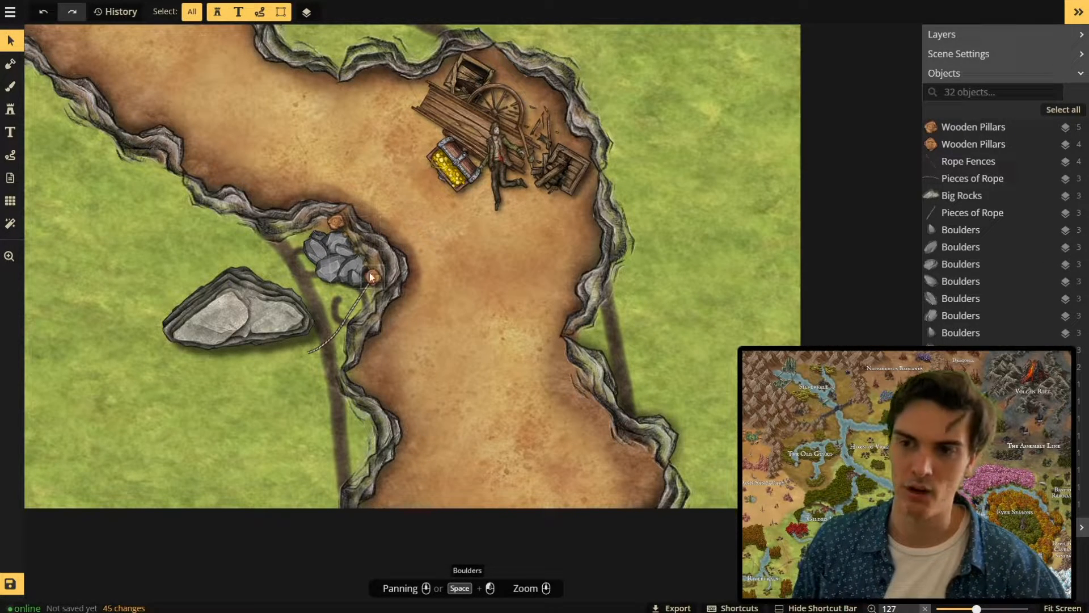
{"action": "left_click_drag", "start_coordinate": [351, 254], "coordinate": [454, 204]}
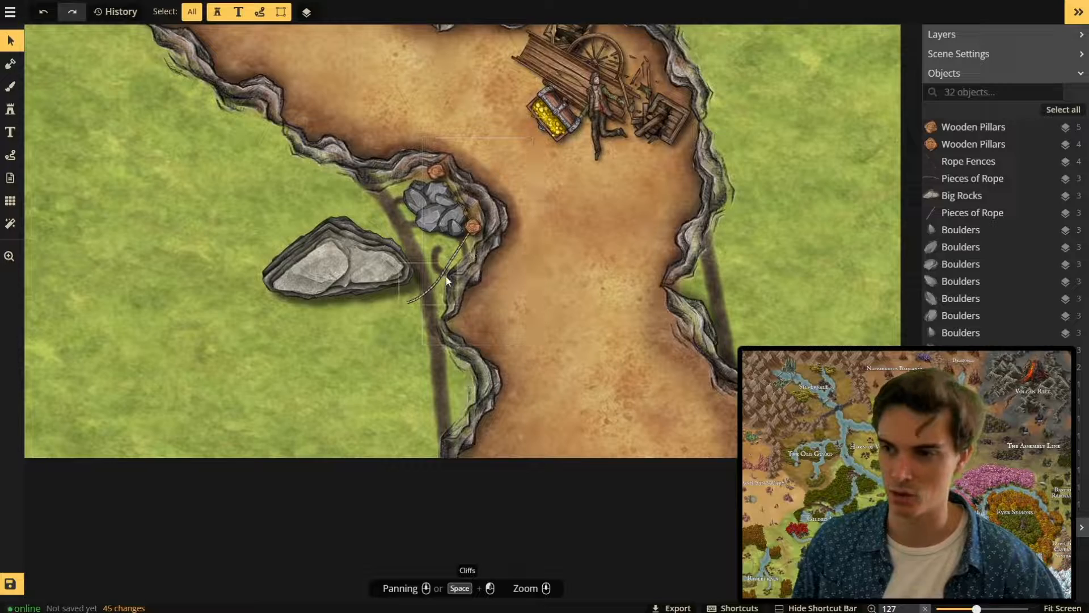
{"action": "scroll", "coordinate": [421, 297], "scroll_direction": "down", "scroll_amount": 4}
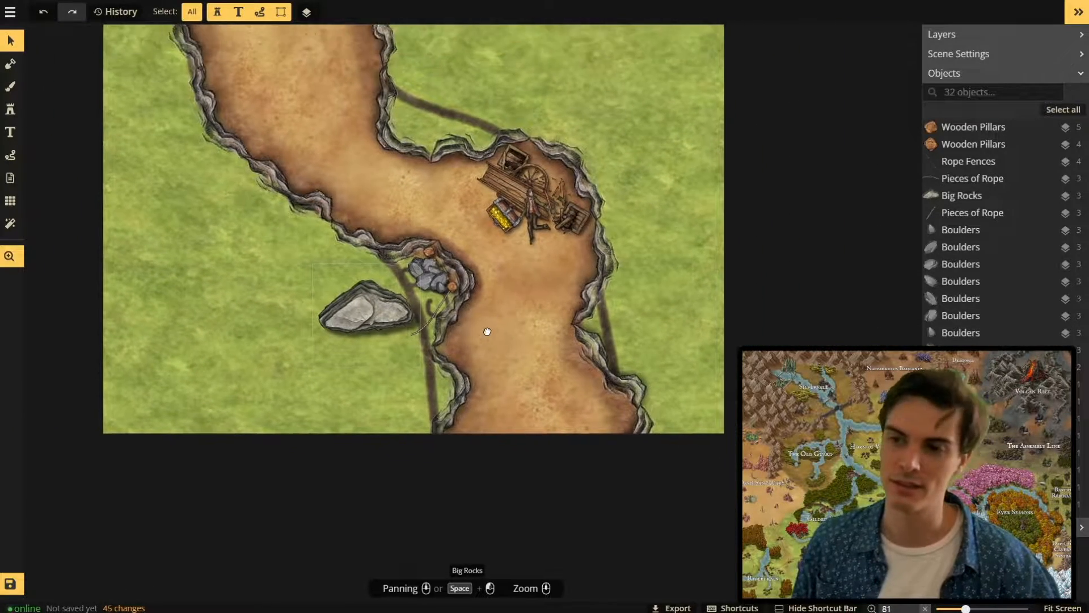
{"action": "scroll", "coordinate": [410, 336], "scroll_direction": "up", "scroll_amount": 3}
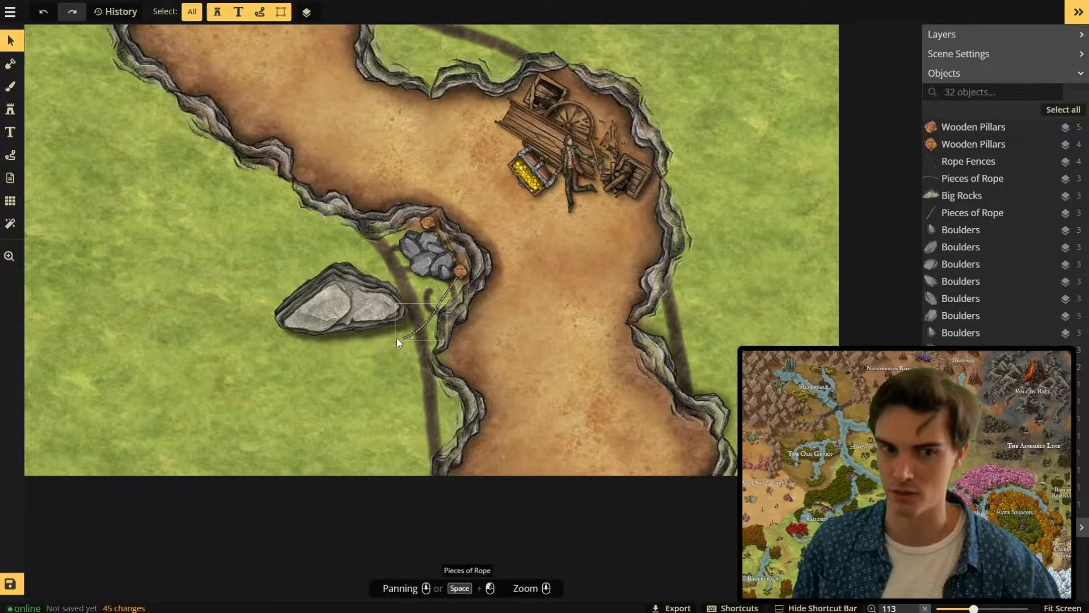
- Place a Summer Trees stamp at size 205 on layer 3, on the grass above the cart beside the road cliffs
{"action": "scroll", "coordinate": [396, 338], "scroll_direction": "down", "scroll_amount": 1}
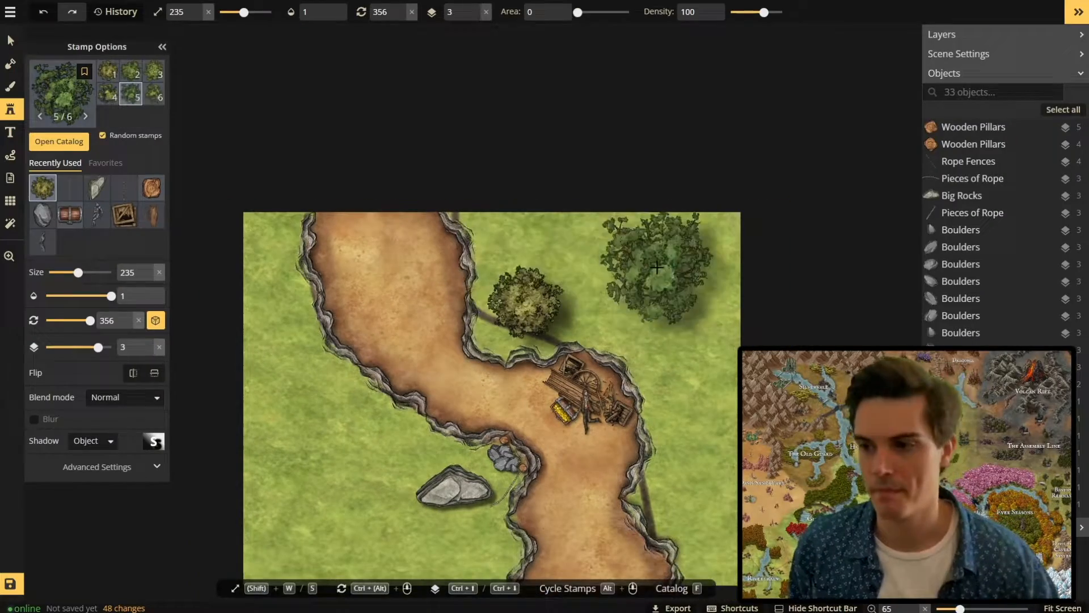
{"action": "left_click", "coordinate": [519, 306]}
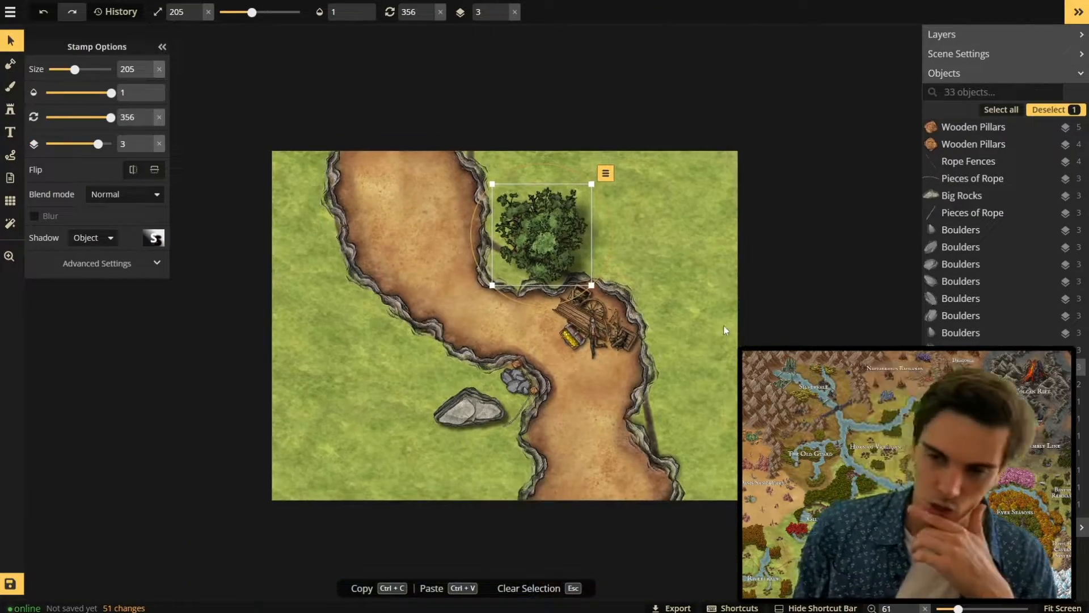
{"action": "key", "text": "Escape"}
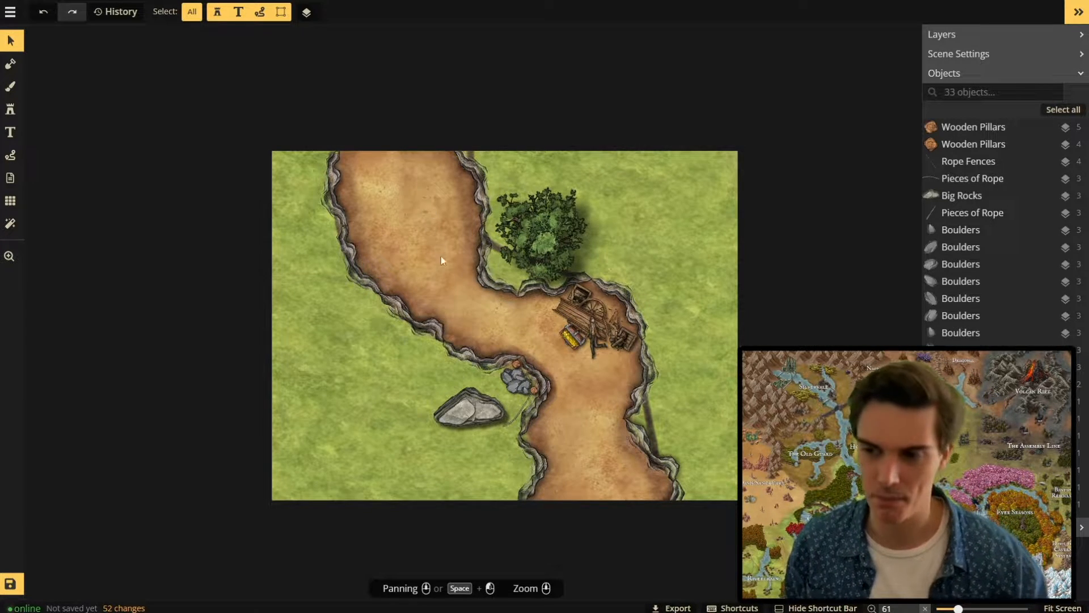
{"action": "scroll", "coordinate": [473, 293], "scroll_direction": "up", "scroll_amount": 1}
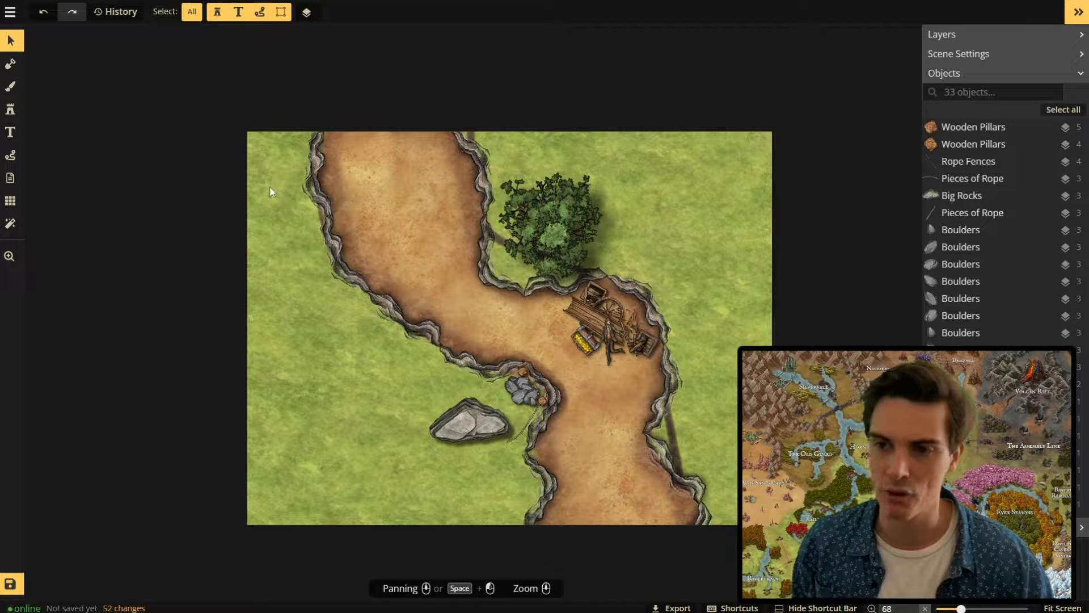
- Place a second Palisades stamp, size 120 on layer 1, on the map's upper-right grass and rotate it to 317
{"action": "scroll", "coordinate": [281, 194], "scroll_direction": "down", "scroll_amount": 1}
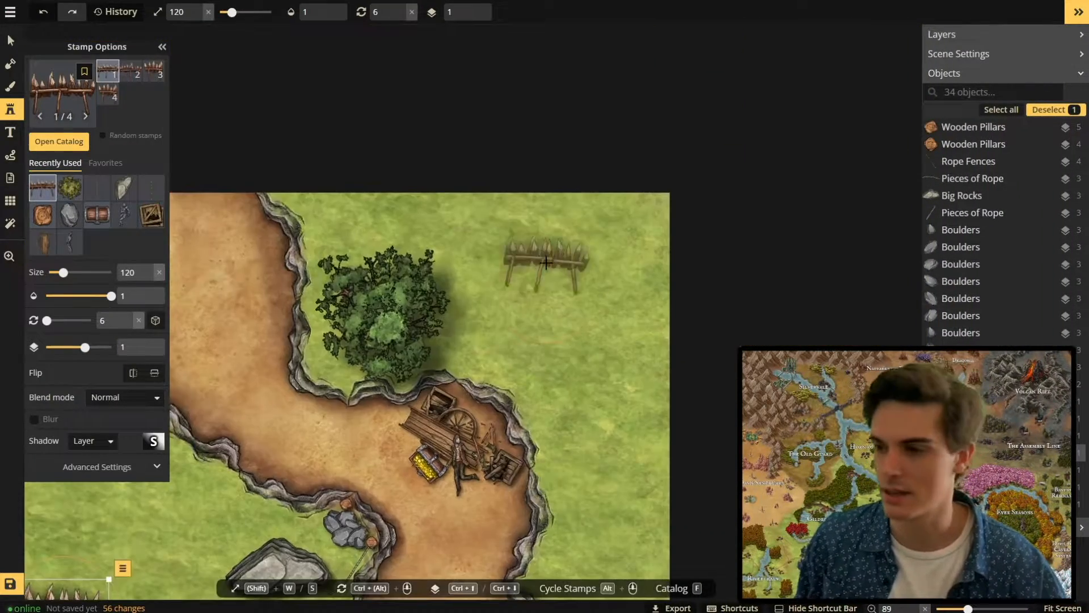
{"action": "left_click", "coordinate": [546, 252]}
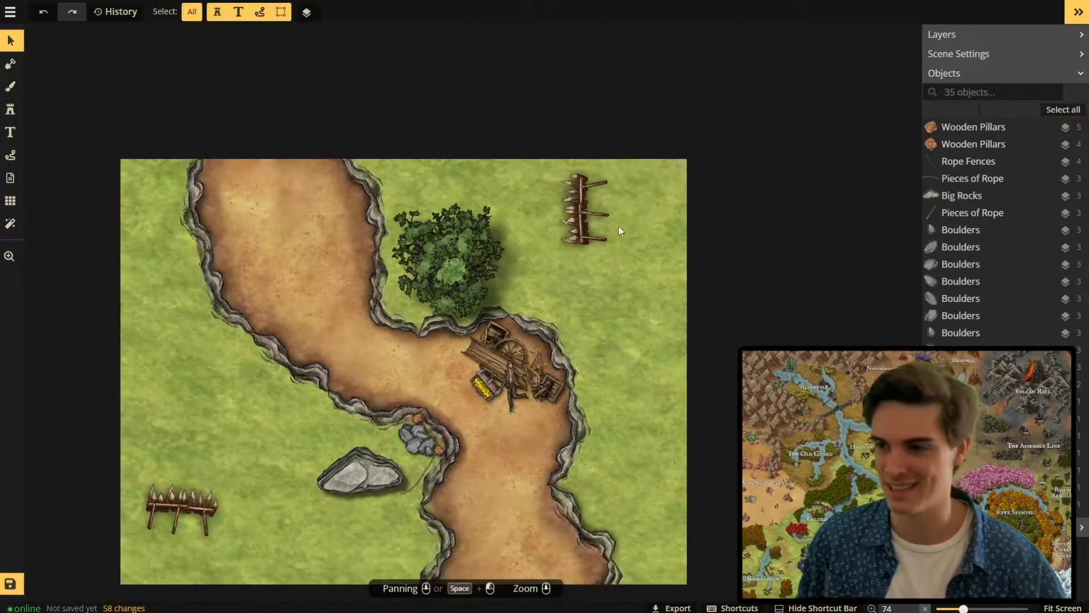
{"action": "scroll", "coordinate": [392, 362], "scroll_direction": "up", "scroll_amount": 2}
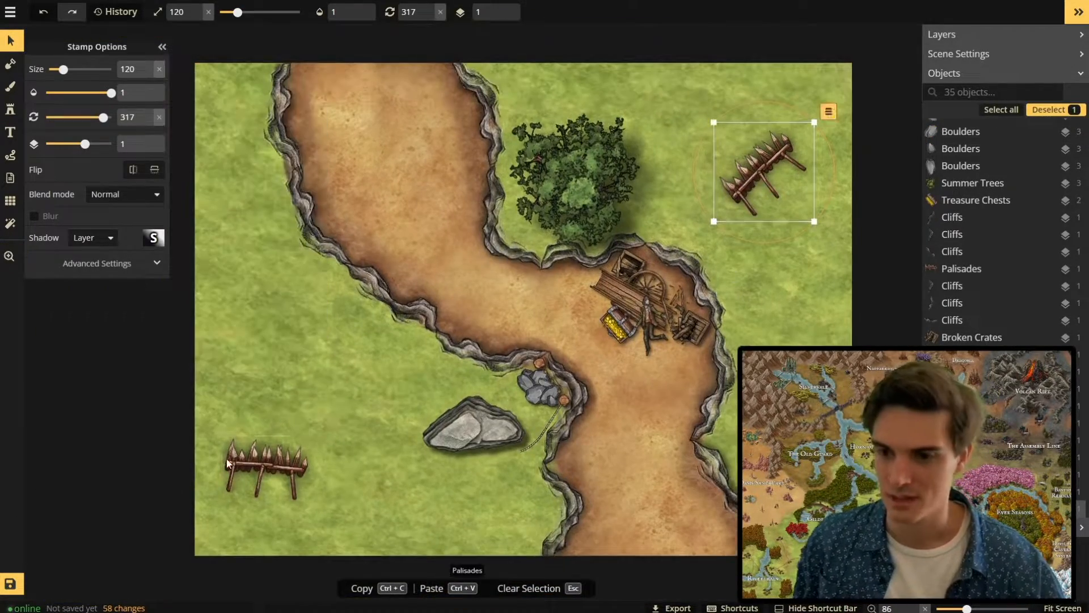
- Move and rotate the palisades into an angled line of three on the map's lower-left grass, facing the road
{"action": "left_click", "coordinate": [142, 502]}
{"action": "left_click_drag", "start_coordinate": [322, 406], "coordinate": [304, 443]}
{"action": "left_click_drag", "start_coordinate": [265, 387], "coordinate": [273, 373]}
{"action": "left_click_drag", "start_coordinate": [338, 406], "coordinate": [345, 377]}
{"action": "left_click_drag", "start_coordinate": [274, 373], "coordinate": [257, 383]}
{"action": "left_click_drag", "start_coordinate": [763, 175], "coordinate": [347, 438]}
{"action": "left_click_drag", "start_coordinate": [413, 392], "coordinate": [390, 551]}
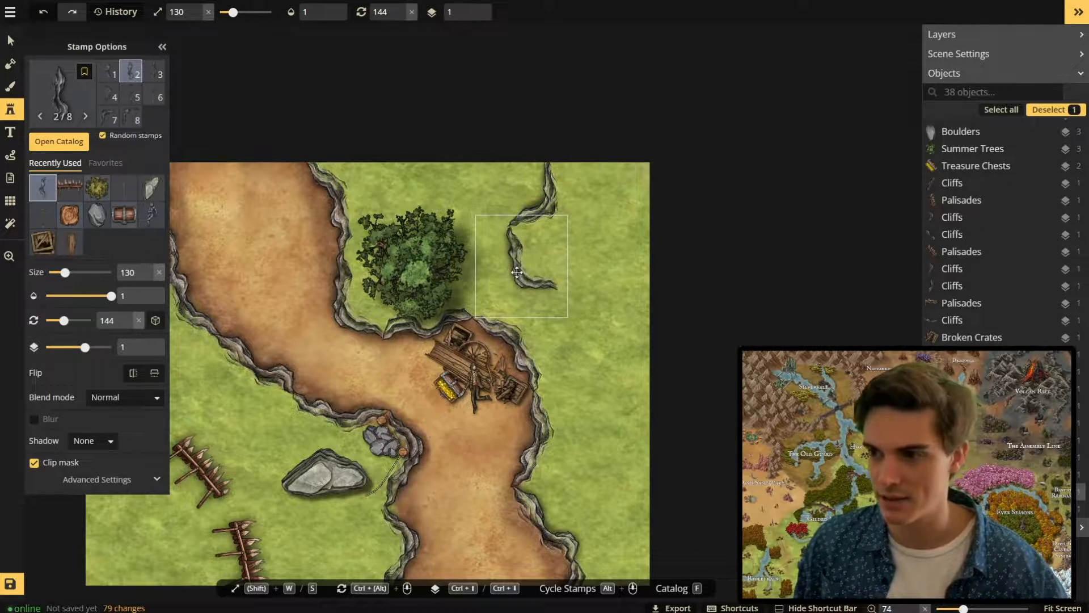
- Extend a second ridge of Cliffs stamps, size 130 on layer 1, down the grass on the map's right side
{"action": "left_click", "coordinate": [533, 233]}
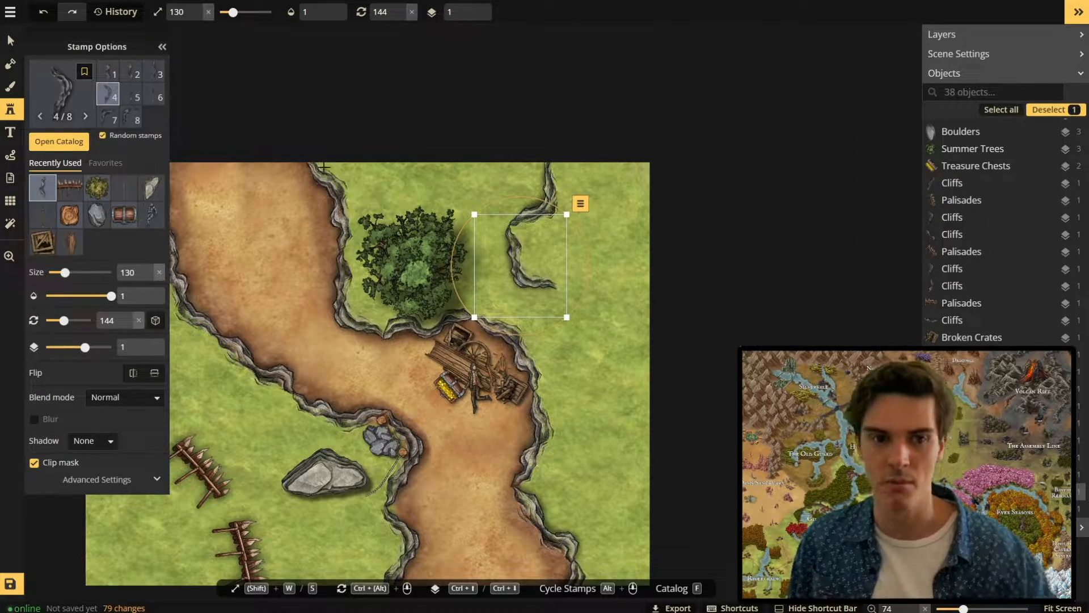
{"action": "left_click", "coordinate": [564, 325]}
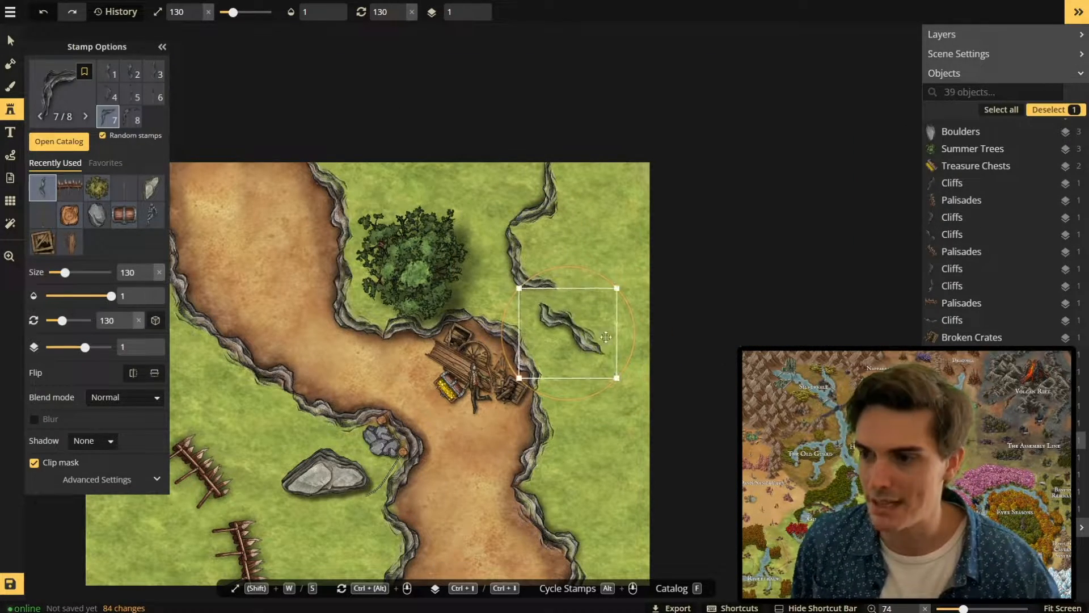
{"action": "left_click_drag", "start_coordinate": [594, 399], "coordinate": [603, 453]}
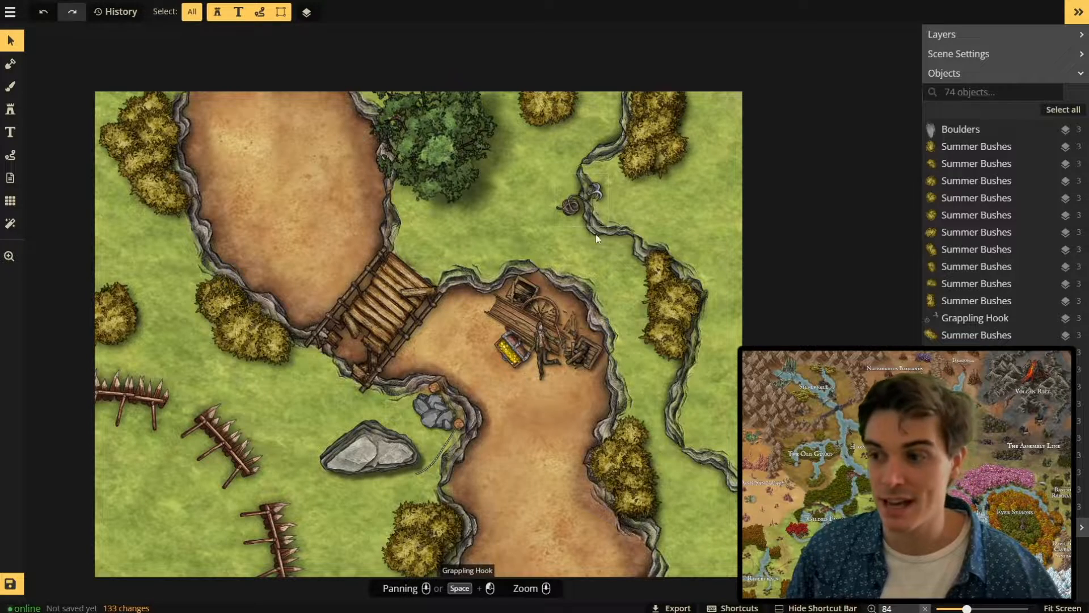
{"action": "key", "text": "space"}
{"action": "left_click_drag", "start_coordinate": [641, 226], "coordinate": [640, 214]}
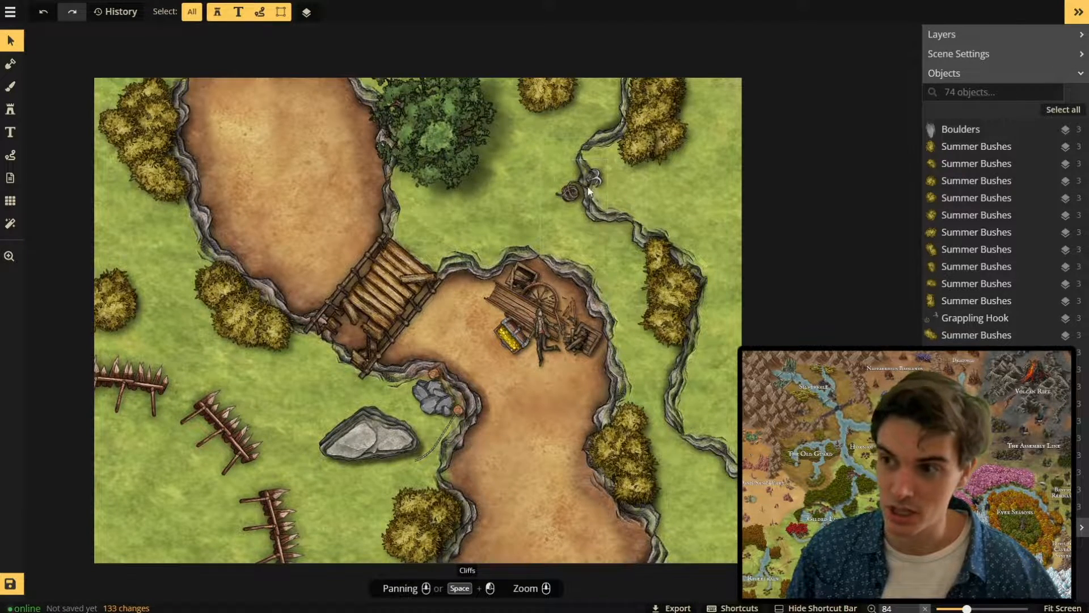
{"action": "left_click_drag", "start_coordinate": [599, 179], "coordinate": [562, 130]}
{"action": "scroll", "coordinate": [561, 129], "scroll_direction": "up", "scroll_amount": 1}
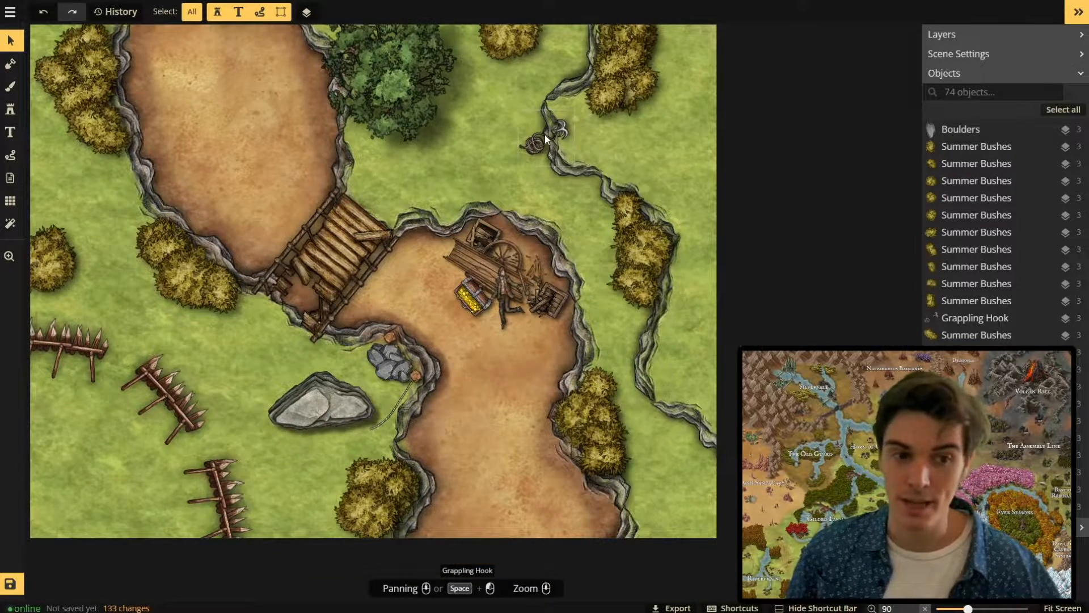
{"action": "scroll", "coordinate": [574, 224], "scroll_direction": "down", "scroll_amount": 3}
{"action": "left_click_drag", "start_coordinate": [574, 225], "coordinate": [584, 213]}
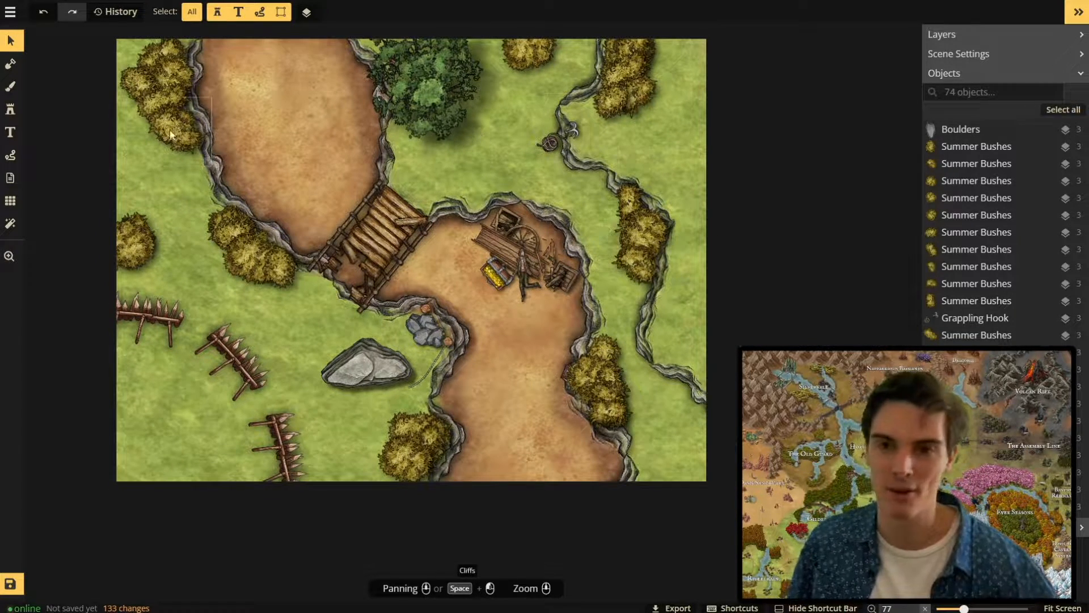
- Browse the themed sections of the stamp catalog, such as Traps, Temple, Desert, Orc and Dungeons, for further map props
{"action": "left_click", "coordinate": [7, 113]}
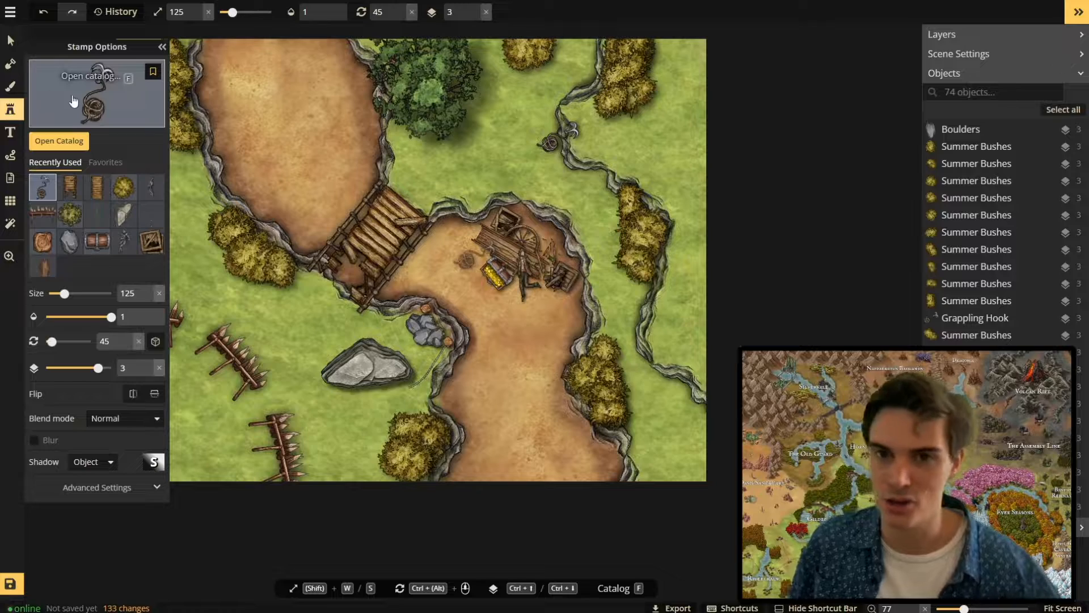
{"action": "key", "text": "f"}
{"action": "scroll", "coordinate": [603, 438], "scroll_direction": "down", "scroll_amount": 6}
{"action": "scroll", "coordinate": [624, 431], "scroll_direction": "down", "scroll_amount": 2}
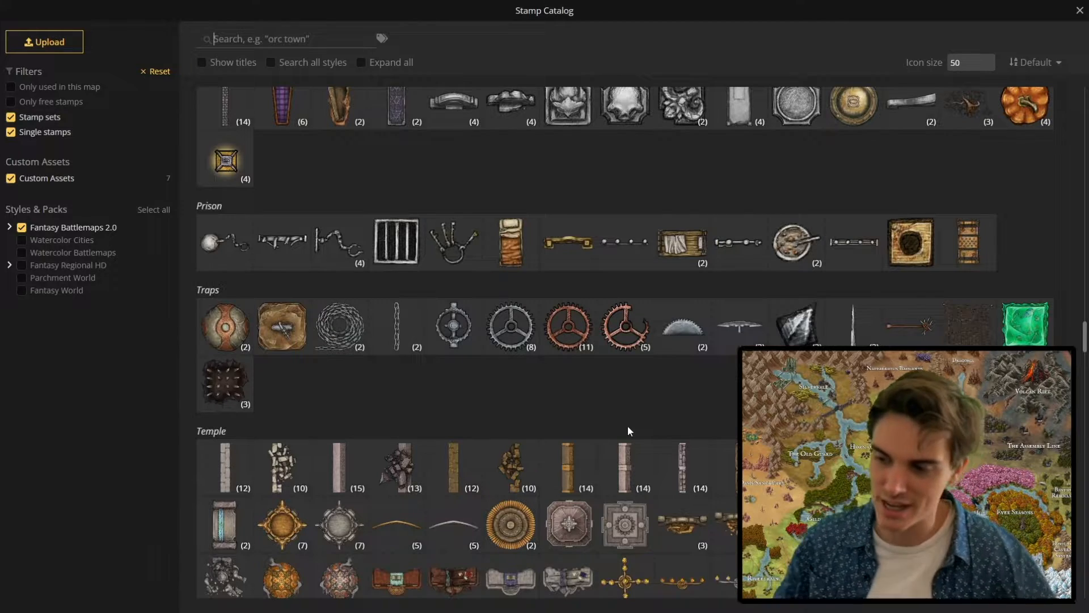
{"action": "scroll", "coordinate": [658, 406], "scroll_direction": "down", "scroll_amount": 6}
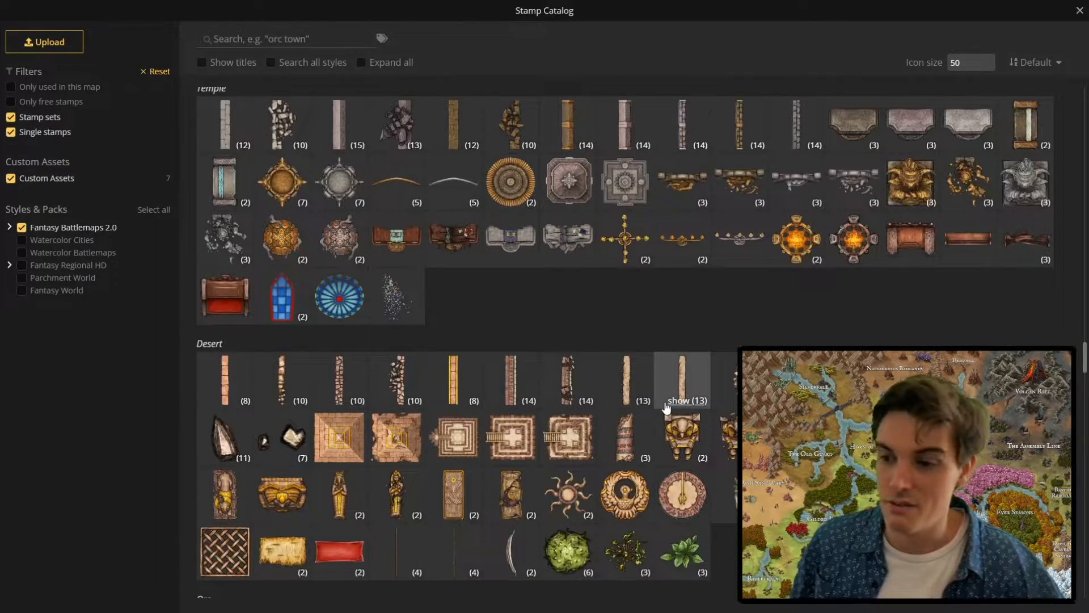
{"action": "scroll", "coordinate": [637, 326], "scroll_direction": "down", "scroll_amount": 1}
{"action": "scroll", "coordinate": [623, 277], "scroll_direction": "down", "scroll_amount": 1}
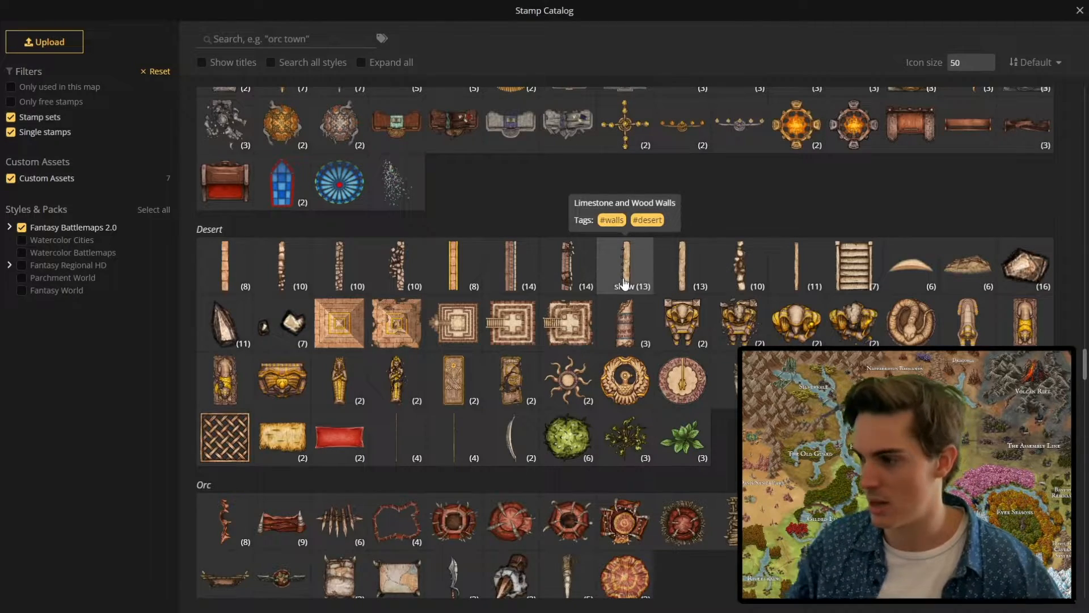
{"action": "scroll", "coordinate": [1027, 318], "scroll_direction": "down", "scroll_amount": 10}
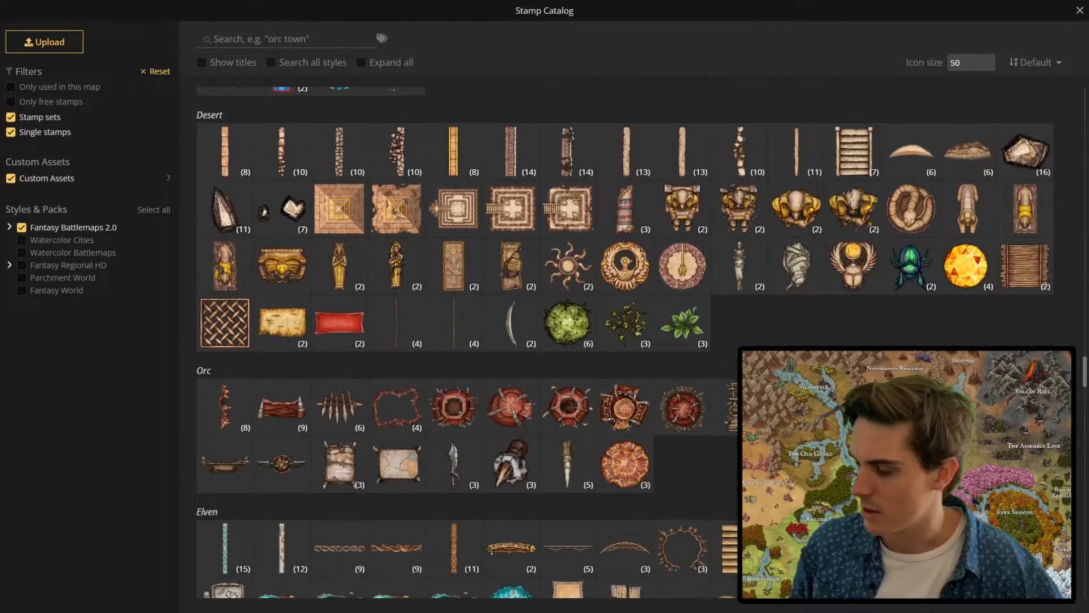
{"action": "scroll", "coordinate": [693, 495], "scroll_direction": "down", "scroll_amount": 5}
{"action": "scroll", "coordinate": [811, 286], "scroll_direction": "down", "scroll_amount": 4}
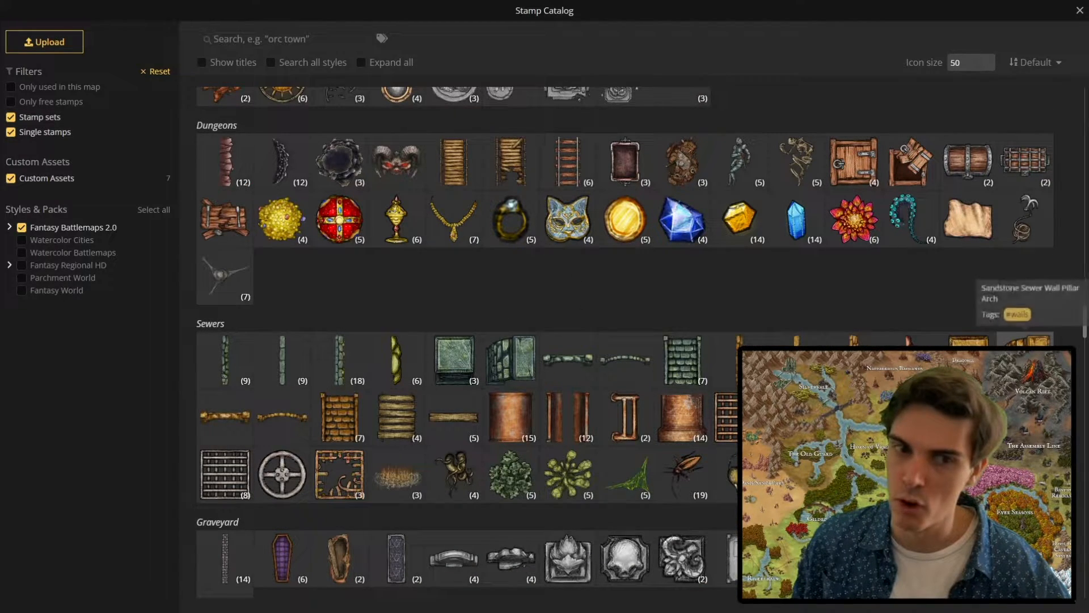
- Place a Rope Bridge stamp on layer 2 diagonally across the road between the cliffs and replace it with the broken rope bridge
{"action": "left_click", "coordinate": [458, 139]}
{"action": "scroll", "coordinate": [488, 301], "scroll_direction": "up", "scroll_amount": 2}
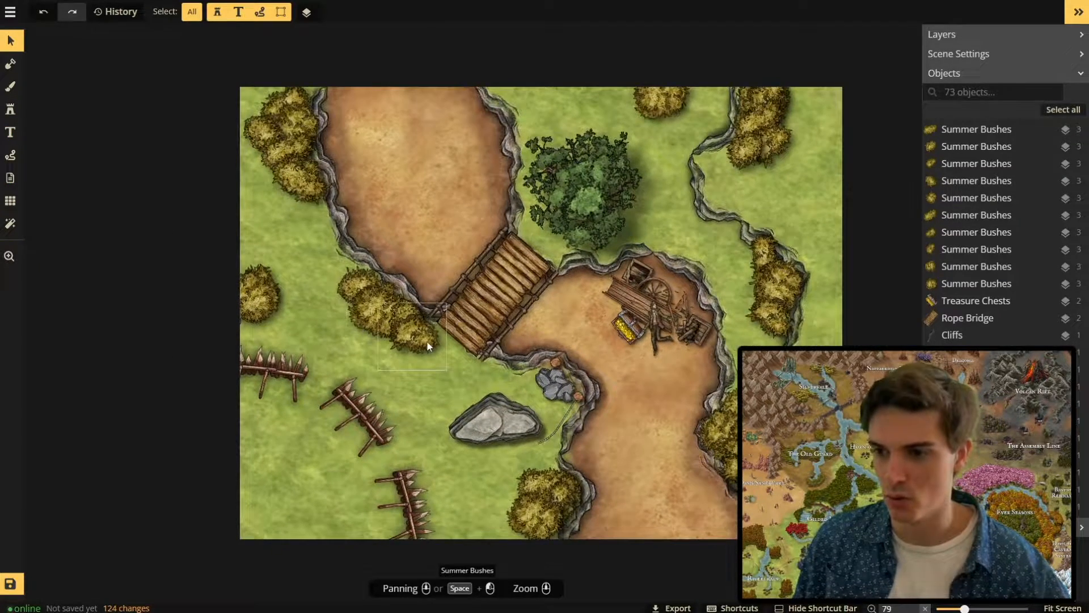
{"action": "left_click", "coordinate": [365, 283]}
{"action": "scroll", "coordinate": [632, 450], "scroll_direction": "down", "scroll_amount": 3}
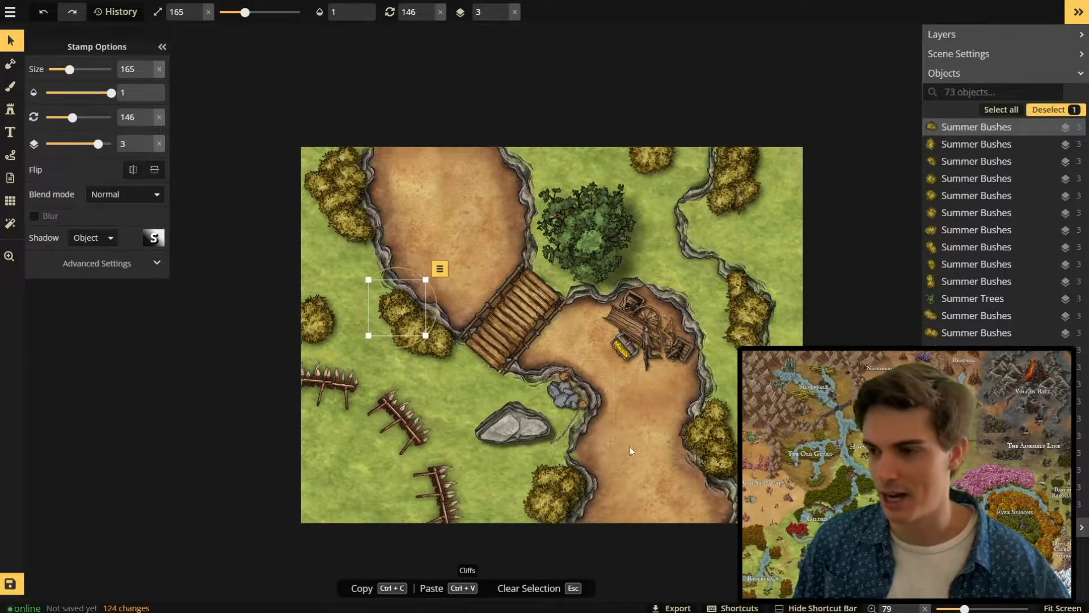
{"action": "key", "text": "Escape"}
{"action": "scroll", "coordinate": [647, 460], "scroll_direction": "up", "scroll_amount": 4}
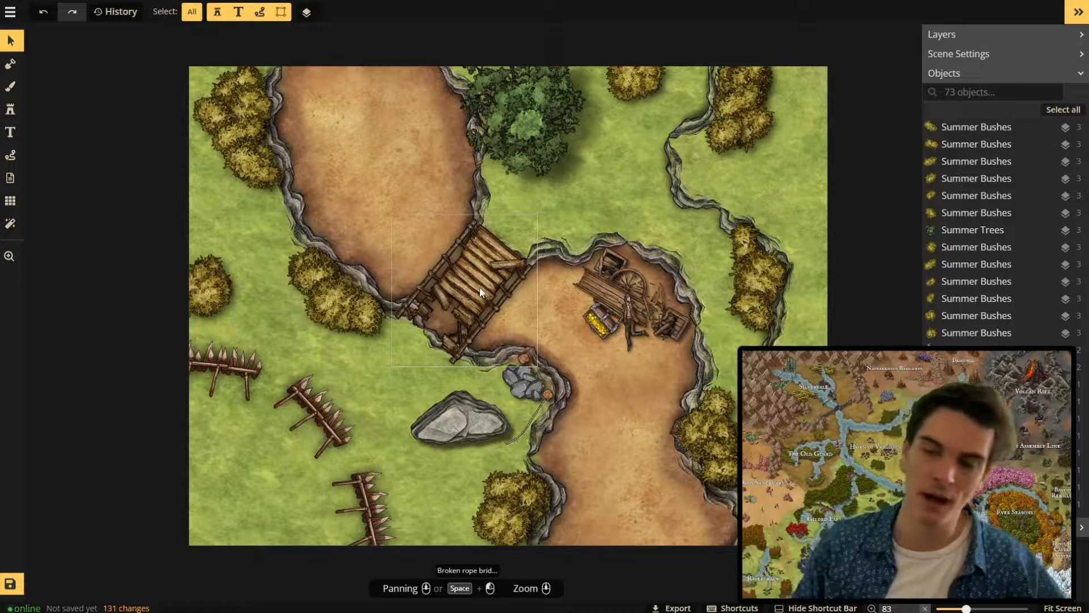
{"action": "scroll", "coordinate": [492, 289], "scroll_direction": "down", "scroll_amount": 1}
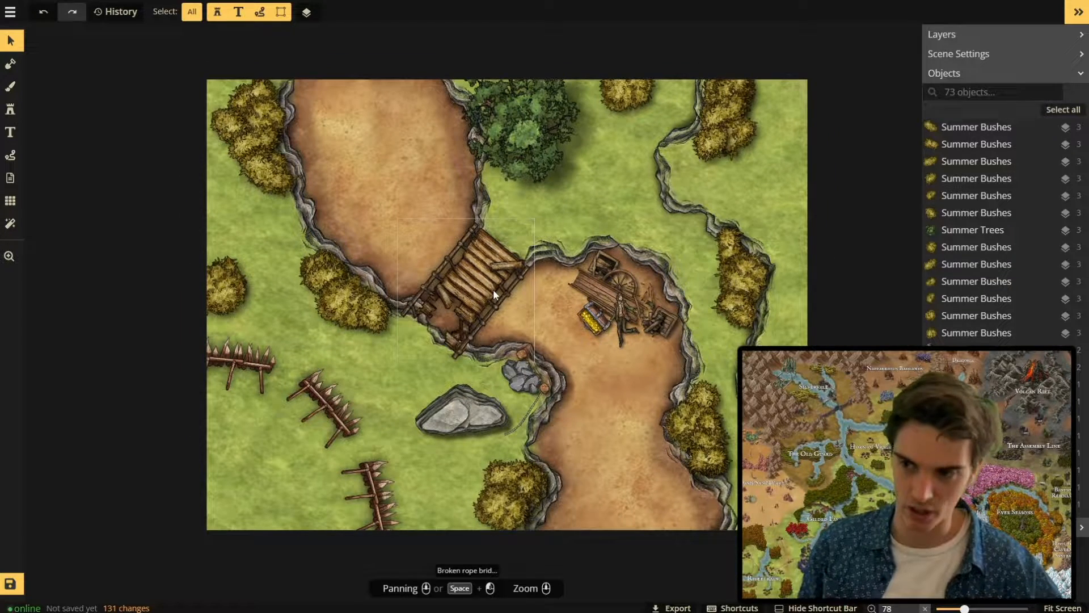
- Choose the Broken Campfire stamp from the catalog and place it on layer 2 behind the palisades at size 80, rotated to 300
{"action": "scroll", "coordinate": [492, 288], "scroll_direction": "down", "scroll_amount": 3}
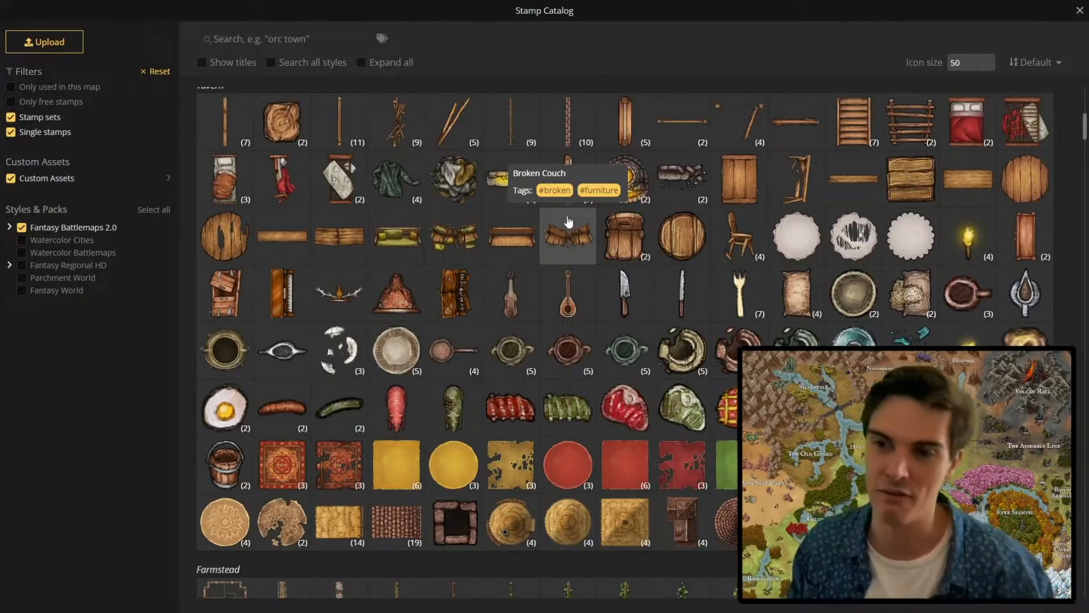
{"action": "scroll", "coordinate": [568, 221], "scroll_direction": "down", "scroll_amount": 15}
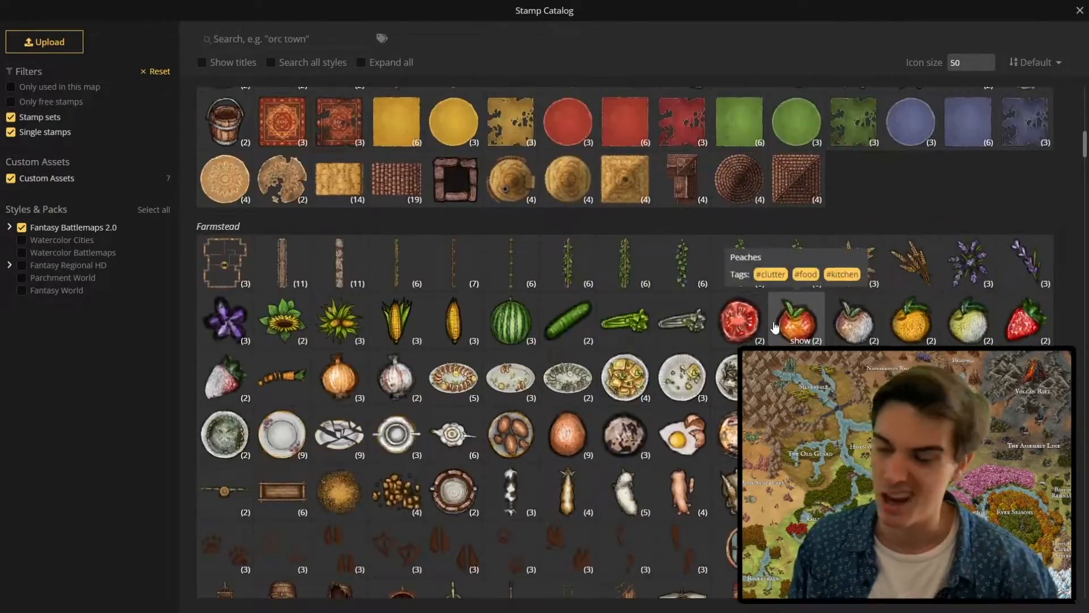
{"action": "left_click", "coordinate": [389, 181]}
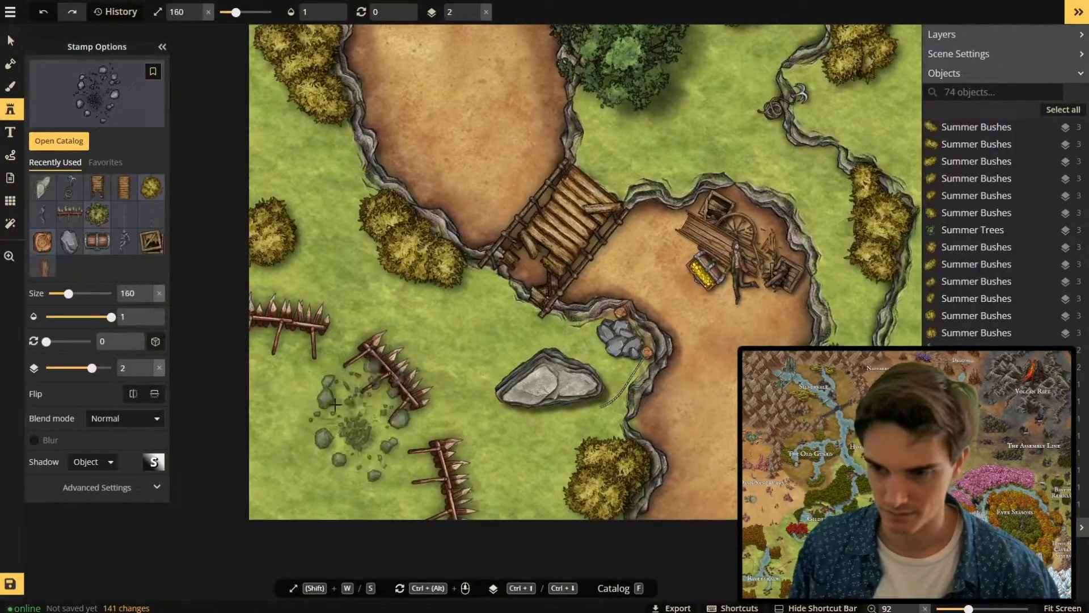
{"action": "left_click", "coordinate": [324, 423]}
{"action": "key", "text": "Escape"}
{"action": "double_click", "coordinate": [327, 438]}
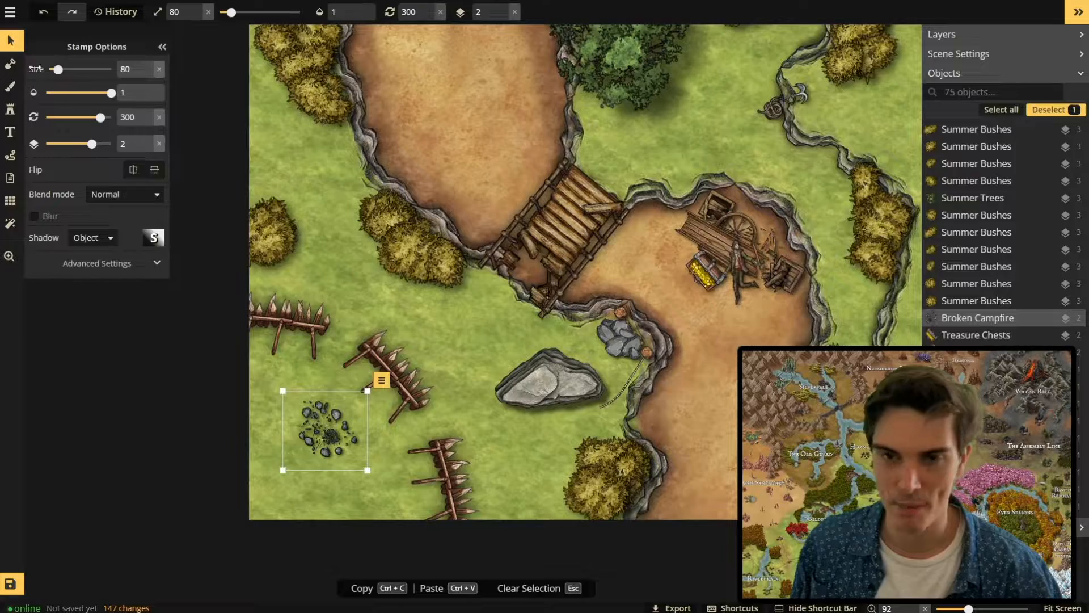
- Search the stamp catalog for "Bedr" and place three Bedrolls stamps in varied designs and rotations around the broken campfire
{"action": "type", "text": "Bedr"}
{"action": "left_click", "coordinate": [225, 128]}
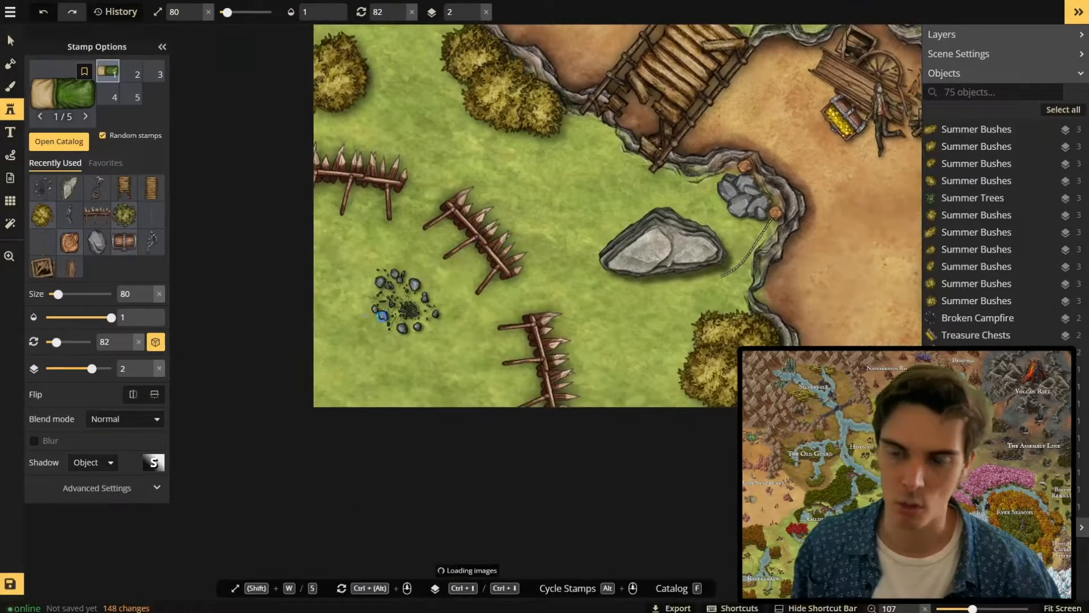
{"action": "left_click", "coordinate": [315, 360]}
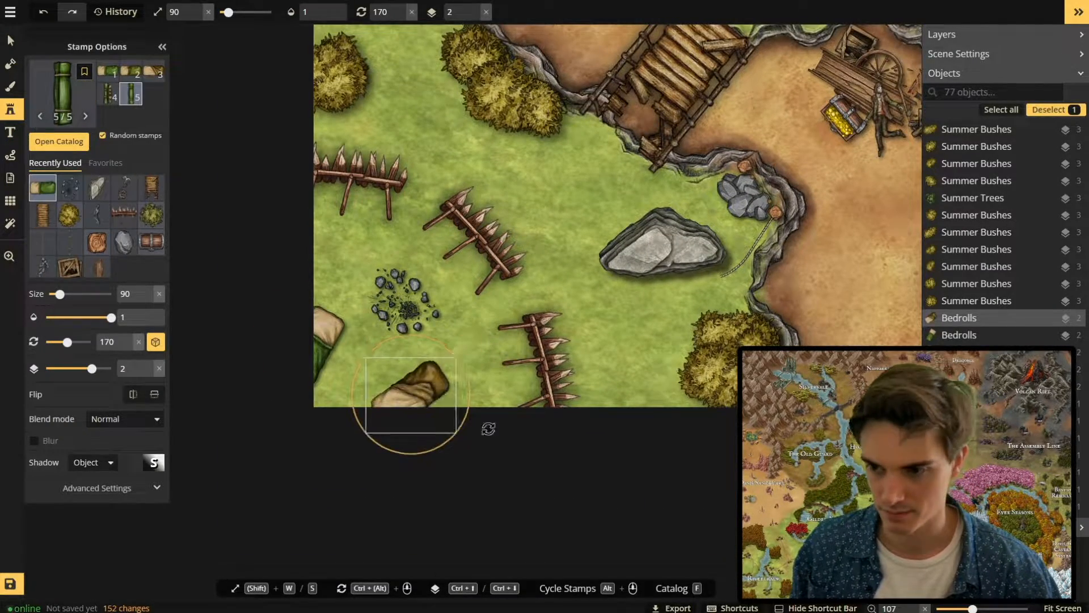
{"action": "left_click", "coordinate": [423, 385]}
{"action": "left_click", "coordinate": [517, 336]}
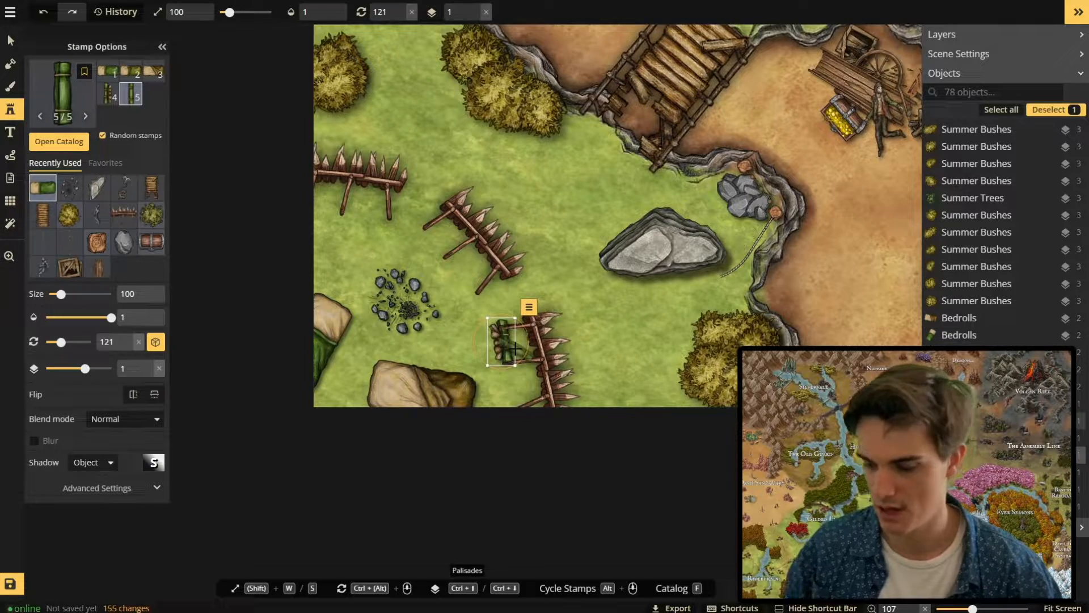
- Examine the overall ambush map layout, the bridge and the wrecked cart scene for missing details
{"action": "key", "text": "Escape"}
{"action": "scroll", "coordinate": [448, 315], "scroll_direction": "down", "scroll_amount": 4}
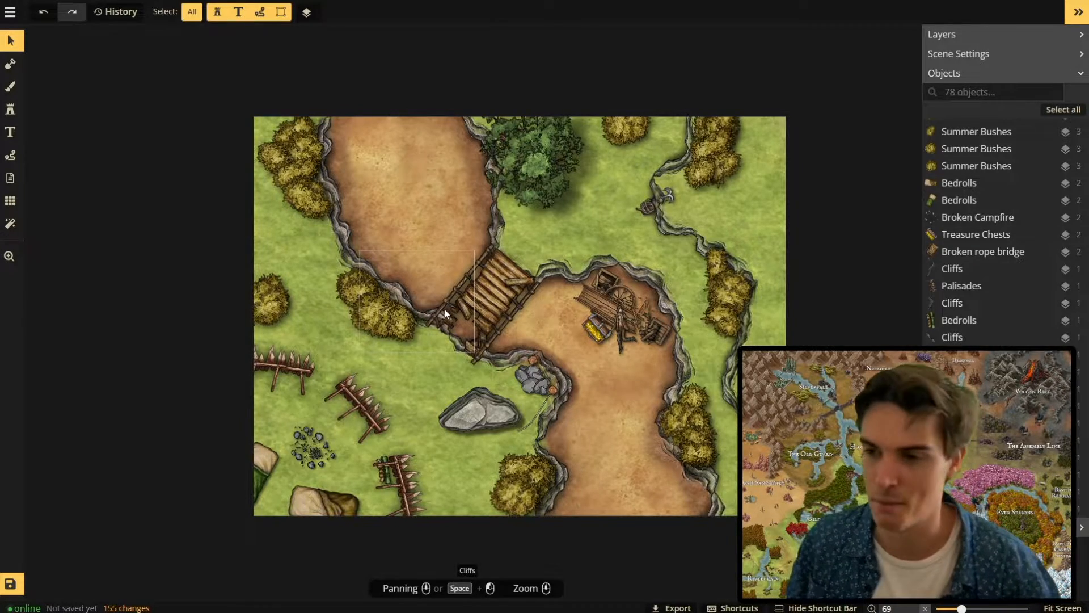
{"action": "scroll", "coordinate": [484, 300], "scroll_direction": "down", "scroll_amount": 2}
{"action": "scroll", "coordinate": [442, 181], "scroll_direction": "up", "scroll_amount": 3}
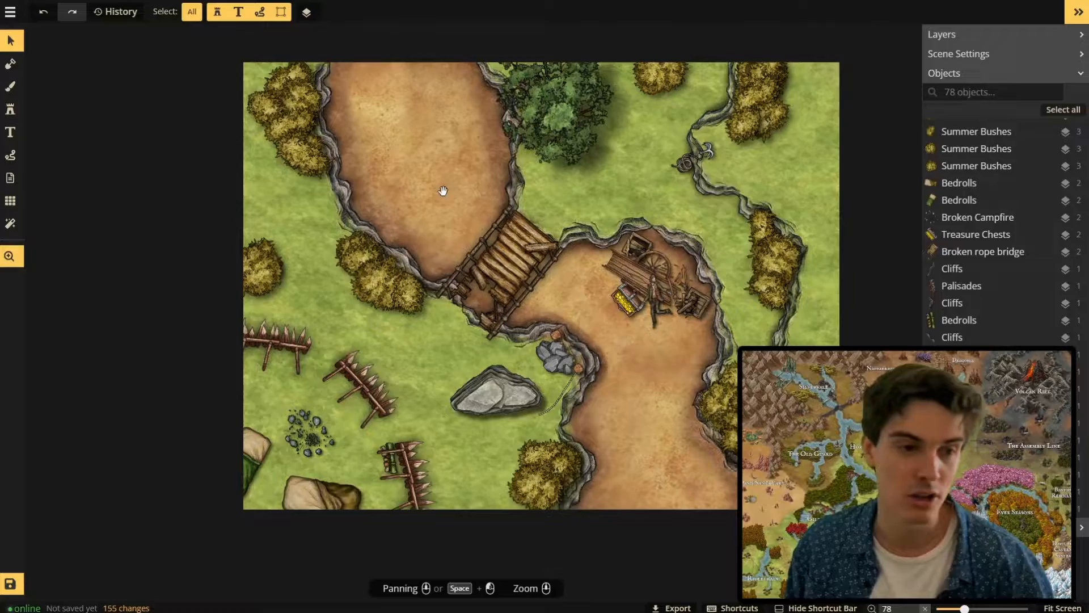
{"action": "scroll", "coordinate": [437, 193], "scroll_direction": "up", "scroll_amount": 2}
{"action": "scroll", "coordinate": [434, 192], "scroll_direction": "down", "scroll_amount": 2}
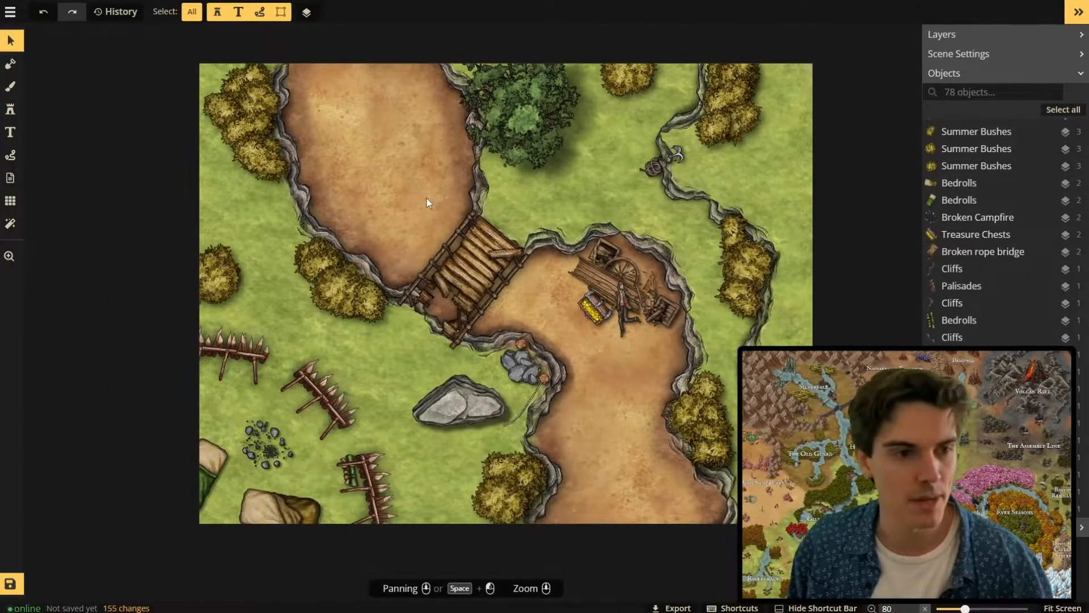
{"action": "scroll", "coordinate": [436, 204], "scroll_direction": "up", "scroll_amount": 2}
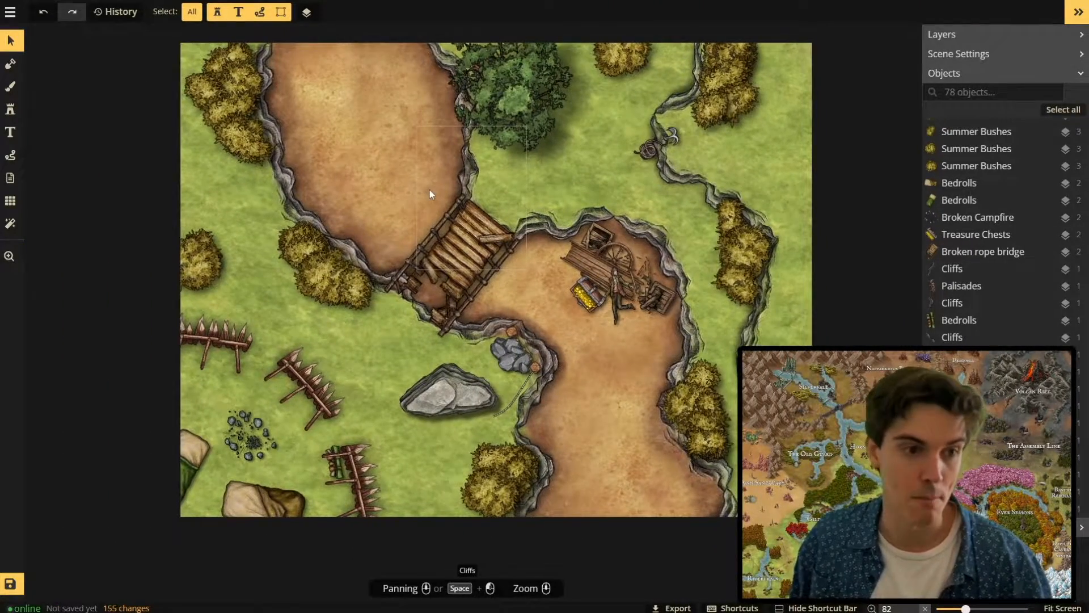
{"action": "scroll", "coordinate": [430, 190], "scroll_direction": "up", "scroll_amount": 6}
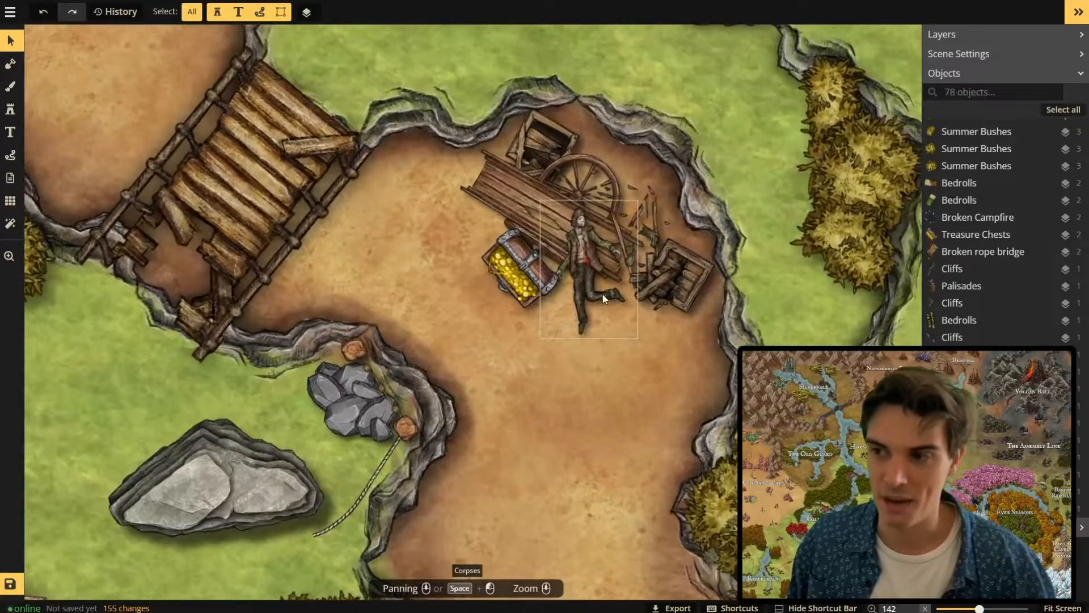
{"action": "scroll", "coordinate": [602, 294], "scroll_direction": "up", "scroll_amount": 3}
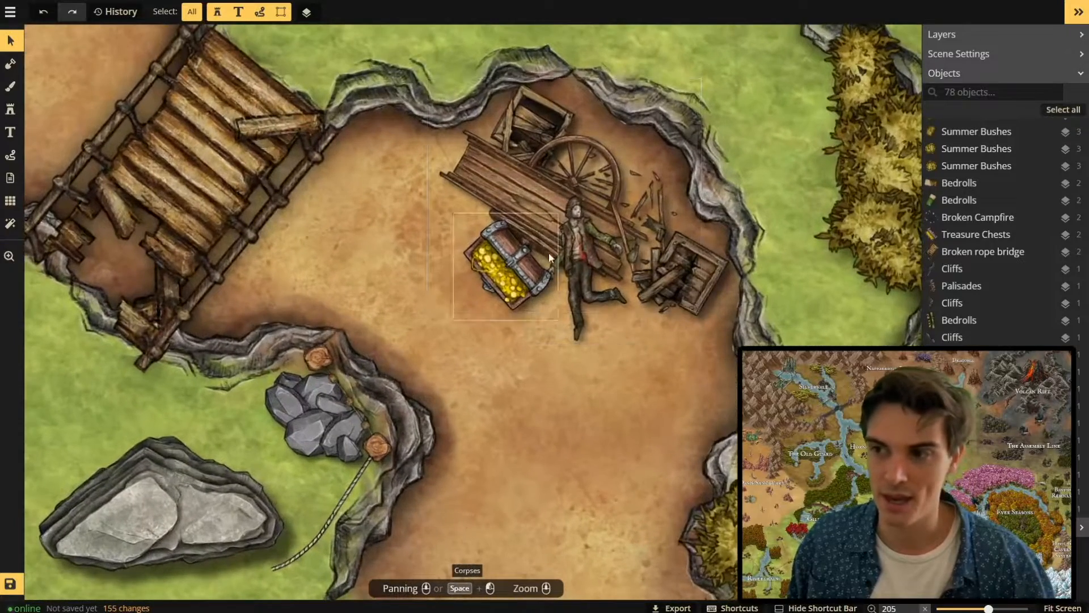
- Search the stamp catalog for "Weapon" and place a Weapons stamp beside the broken cart and corpse
{"action": "left_click", "coordinate": [11, 111]}
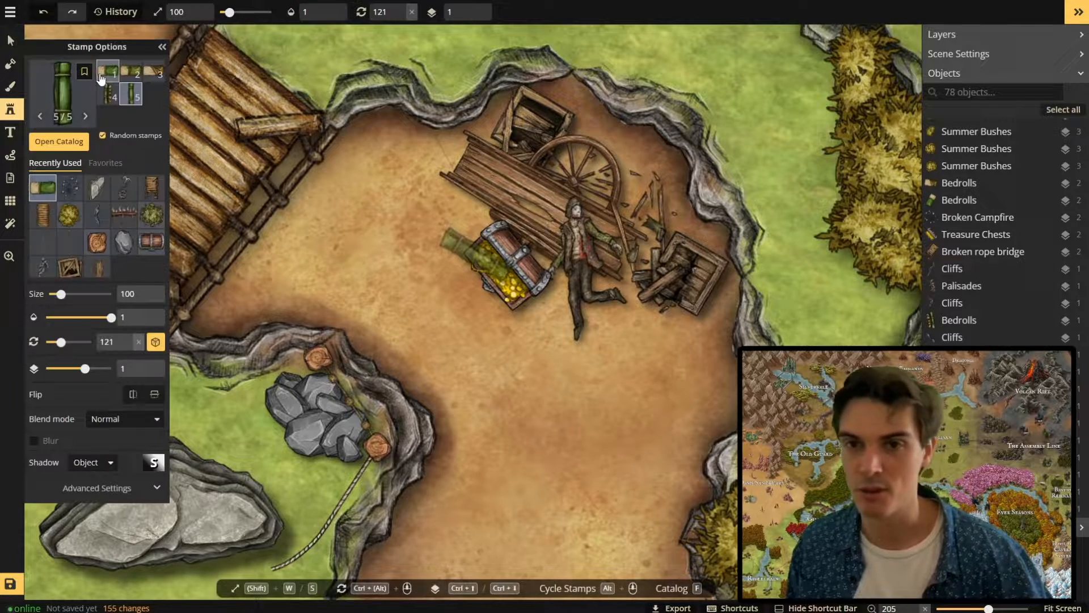
{"action": "left_click", "coordinate": [55, 76]}
{"action": "key", "text": "BackSpace"}
{"action": "key", "text": "BackSpace"}
{"action": "key", "text": "BackSpace"}
{"action": "key", "text": "BackSpace"}
{"action": "key", "text": "BackSpace"}
{"action": "type", "text": "Weapon"}
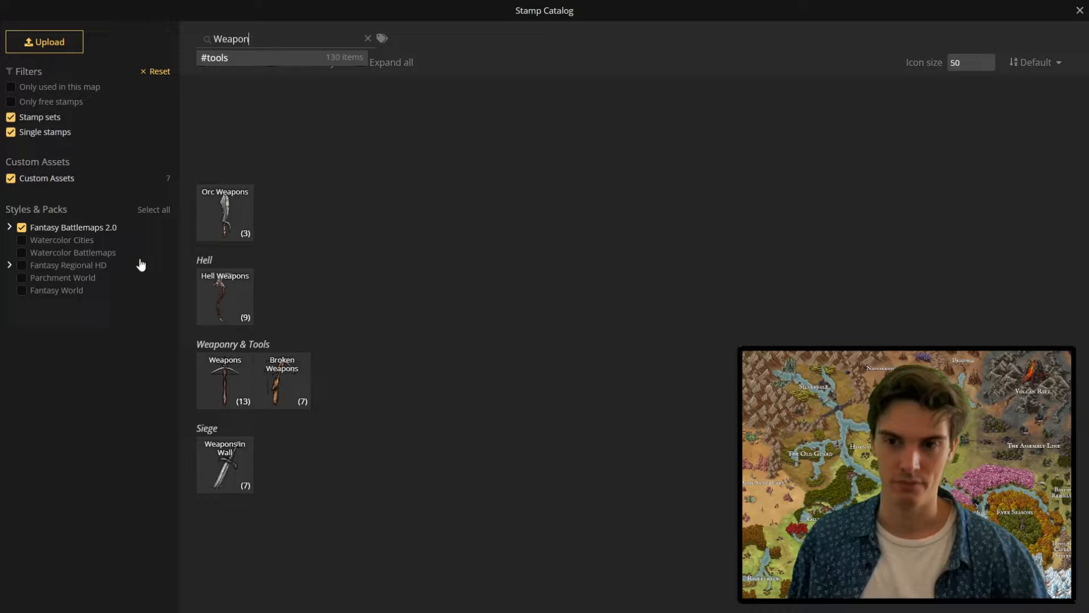
{"action": "left_click", "coordinate": [222, 379]}
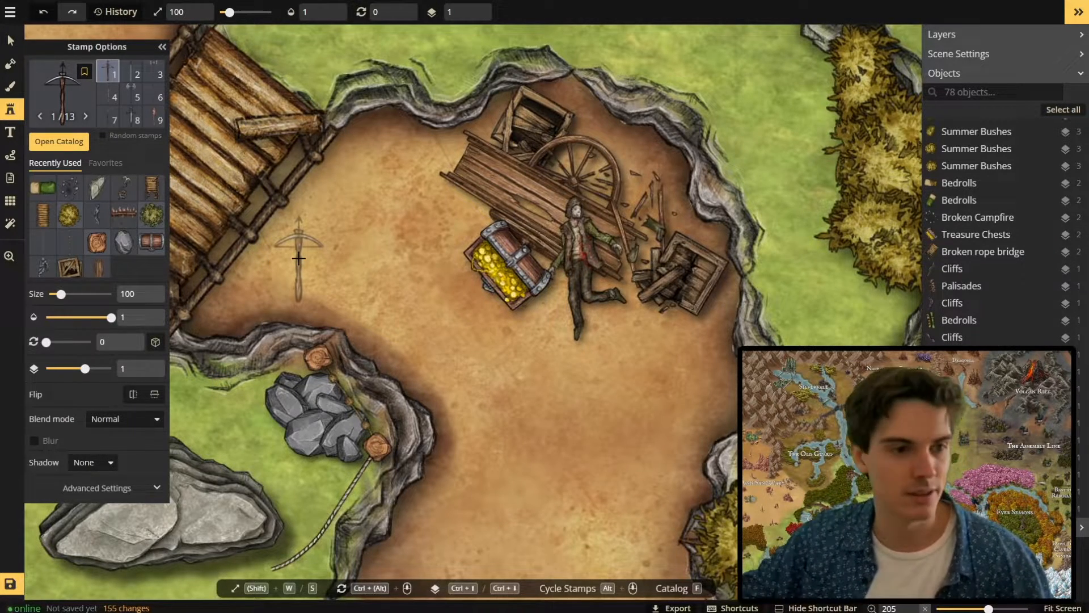
{"action": "key", "text": "v"}
{"action": "scroll", "coordinate": [608, 336], "scroll_direction": "down", "scroll_amount": 5}
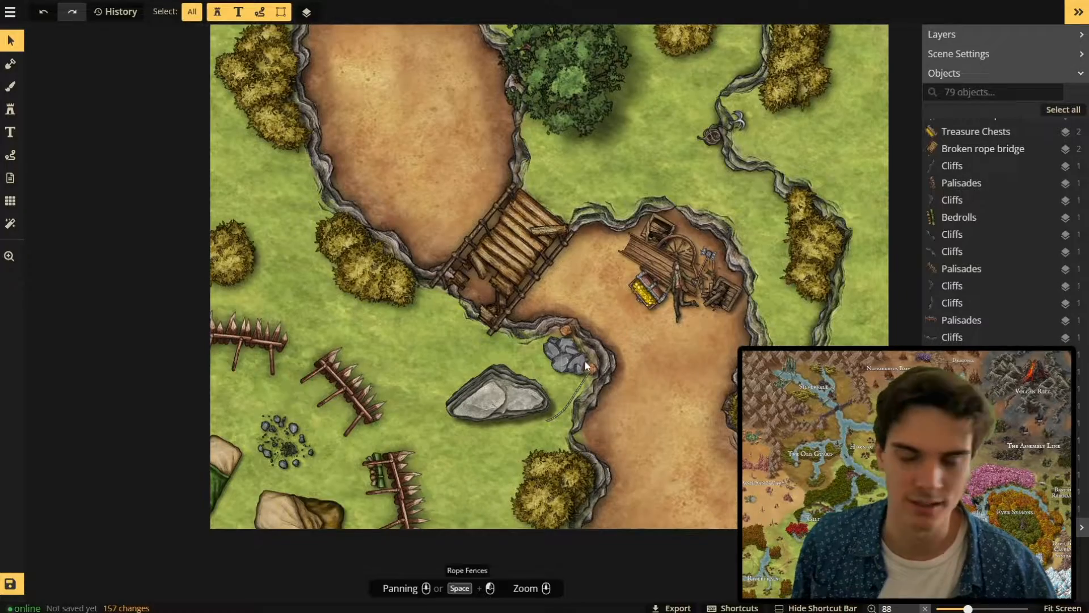
- Switch to the browser and read through the Gazer article on the Forgotten Realms Wiki
{"action": "left_click", "coordinate": [708, 432]}
{"action": "key", "text": "alt+Tab"}
{"action": "scroll", "coordinate": [655, 423], "scroll_direction": "down", "scroll_amount": 15}
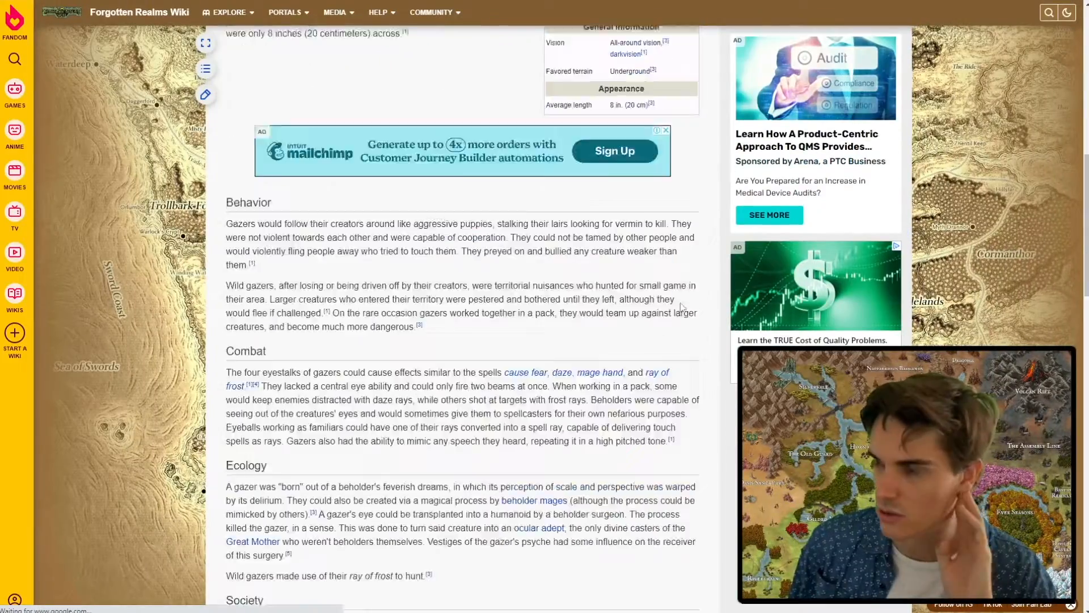
{"action": "scroll", "coordinate": [655, 424], "scroll_direction": "up", "scroll_amount": 15}
{"action": "key", "text": "F11"}
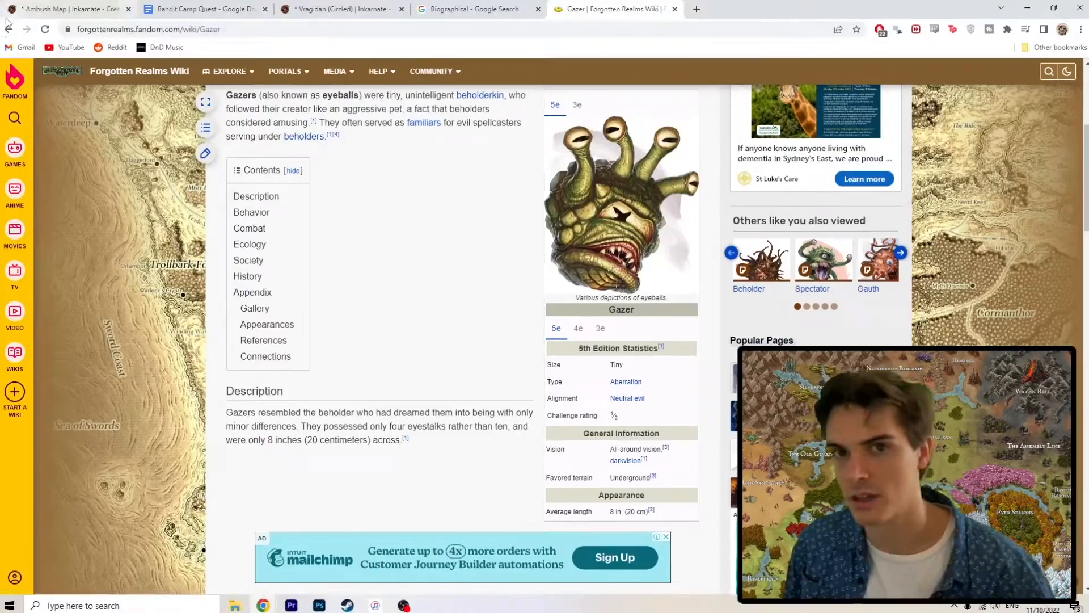
- Open the AideDD Gazer monster page and the D&D Beyond Pseudodragon page from the search results
{"action": "left_click", "coordinate": [7, 29]}
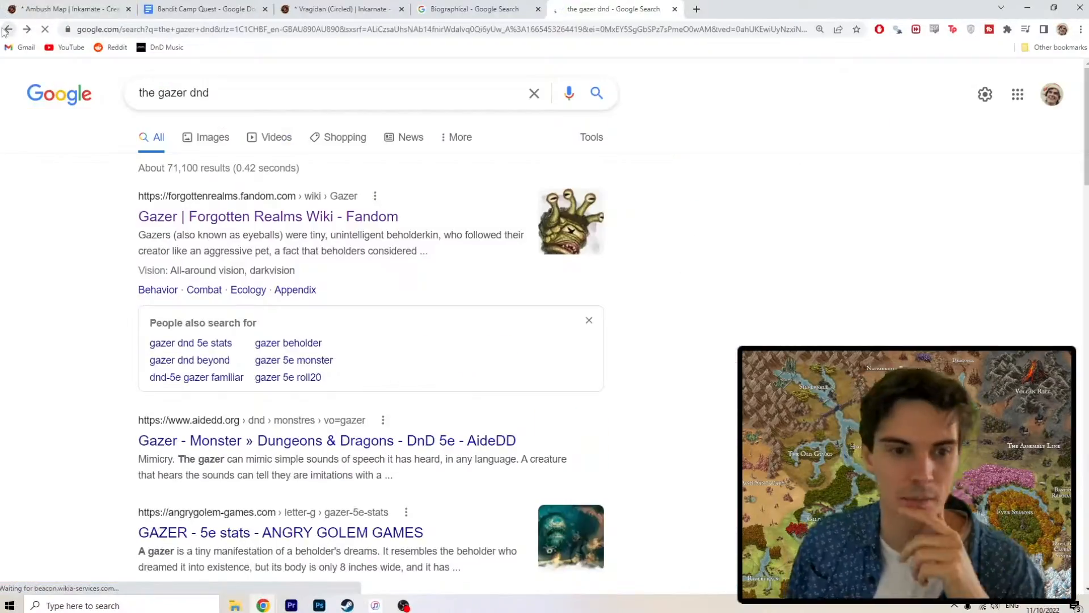
{"action": "left_click", "coordinate": [352, 438]}
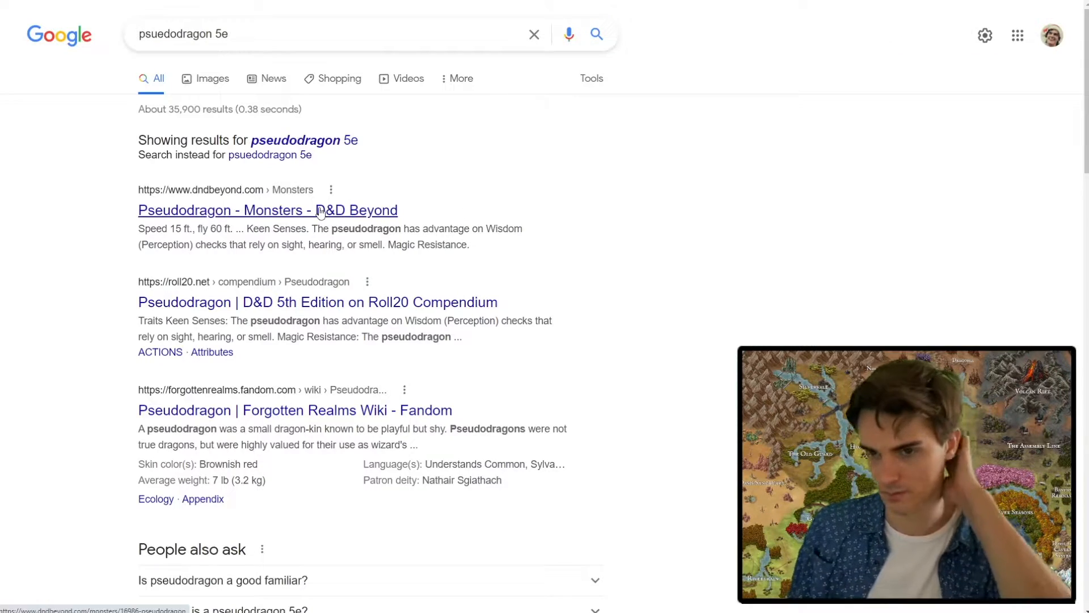
{"action": "left_click", "coordinate": [244, 214]}
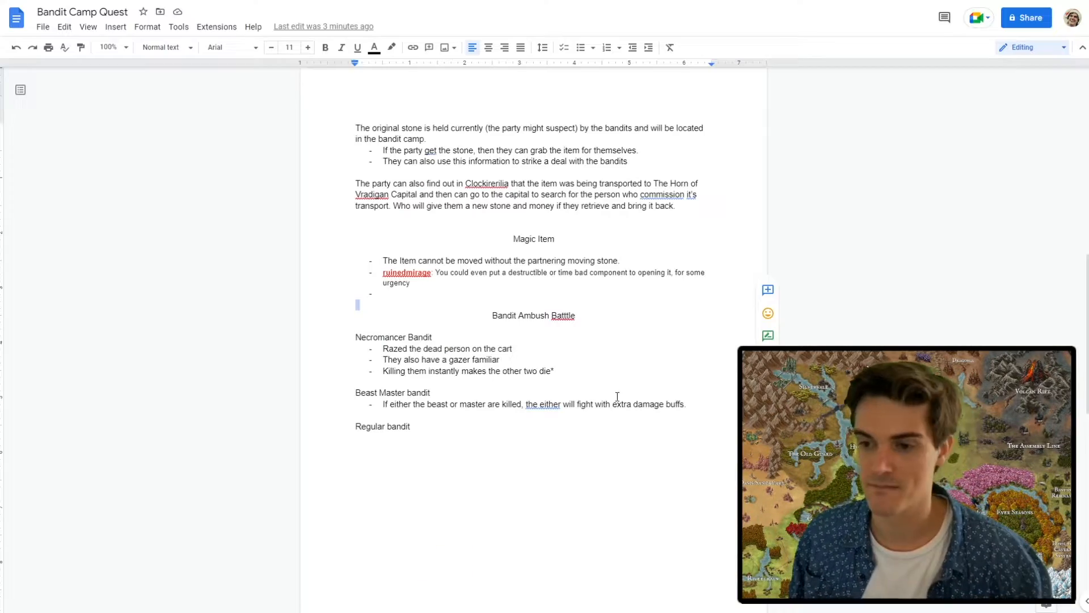
- Add the bullet "They have a pseudodragon" under Beast Master bandit and link "gazer familiar" to the gazer page
{"action": "key", "text": "Return"}
{"action": "type", "text": "They have a pseudodragon"}
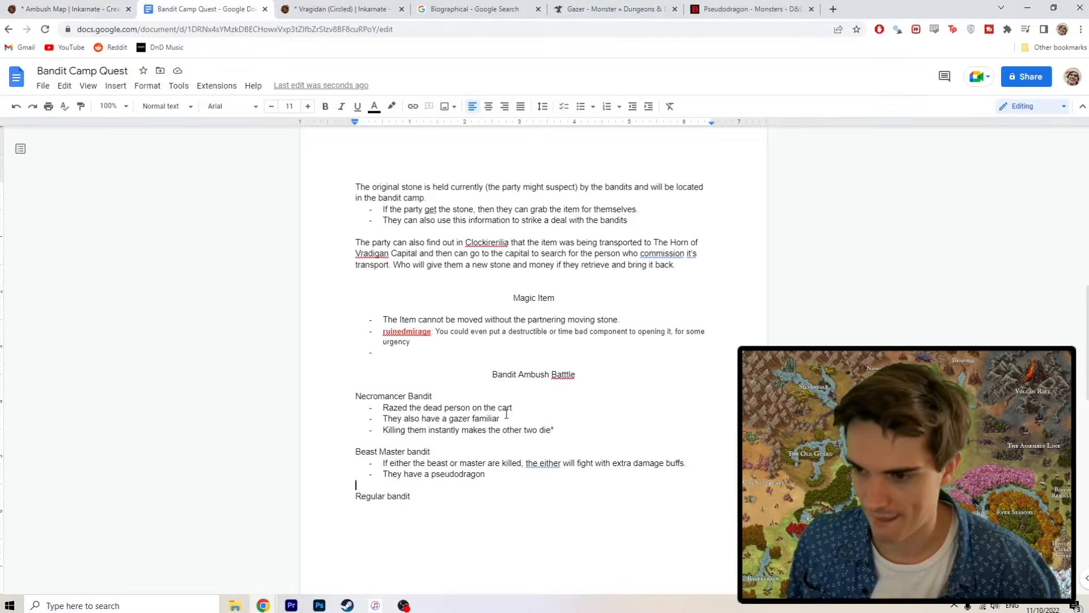
{"action": "left_click_drag", "start_coordinate": [500, 418], "coordinate": [449, 418]}
{"action": "key", "text": "ctrl+v"}
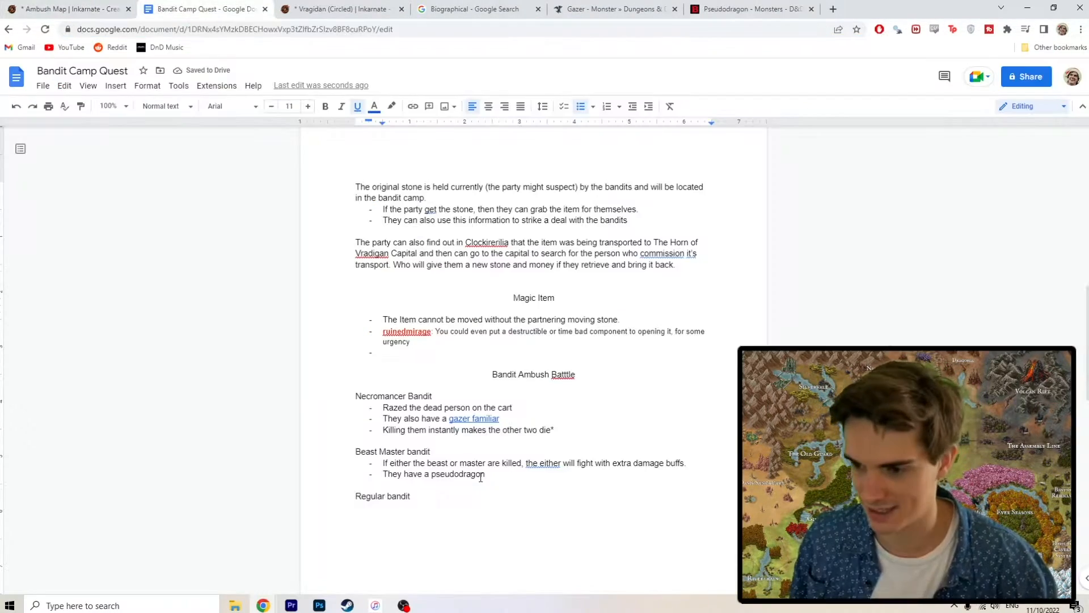
- Link the word "pseudodragon" in the Beast Master bandit notes to the Pseudodragon monster page
{"action": "double_click", "coordinate": [480, 474]}
{"action": "key", "text": "ctrl+k"}
{"action": "key", "text": "ctrl+v"}
{"action": "key", "text": "Return"}
{"action": "key", "text": "F11"}
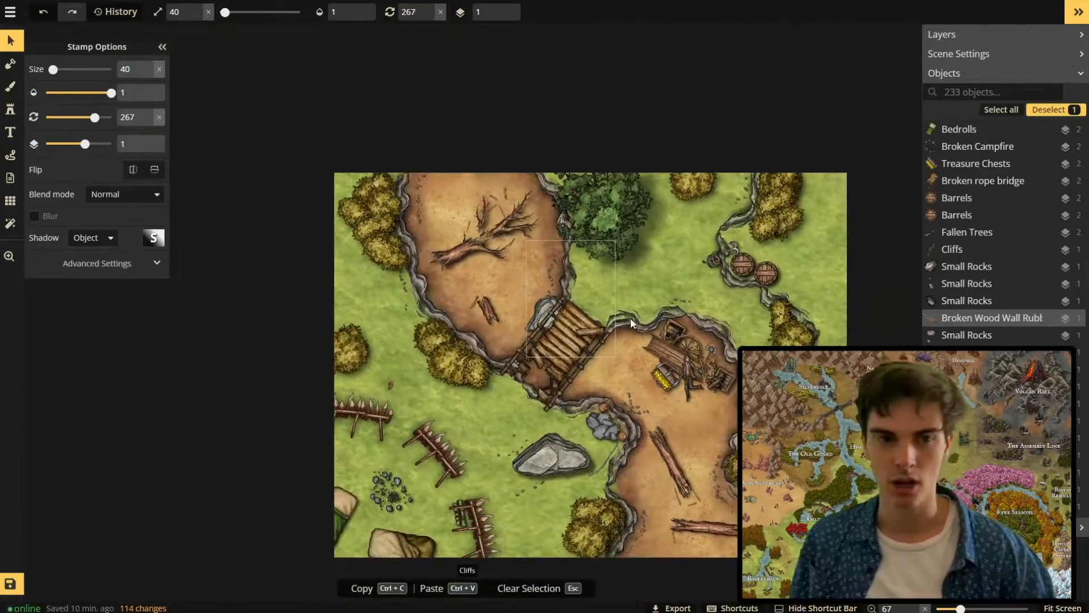
- Delete the selected Broken Wood Wall Rubble stamp from the ambush map
{"action": "scroll", "coordinate": [632, 323], "scroll_direction": "down", "scroll_amount": 3}
{"action": "key", "text": "Delete"}
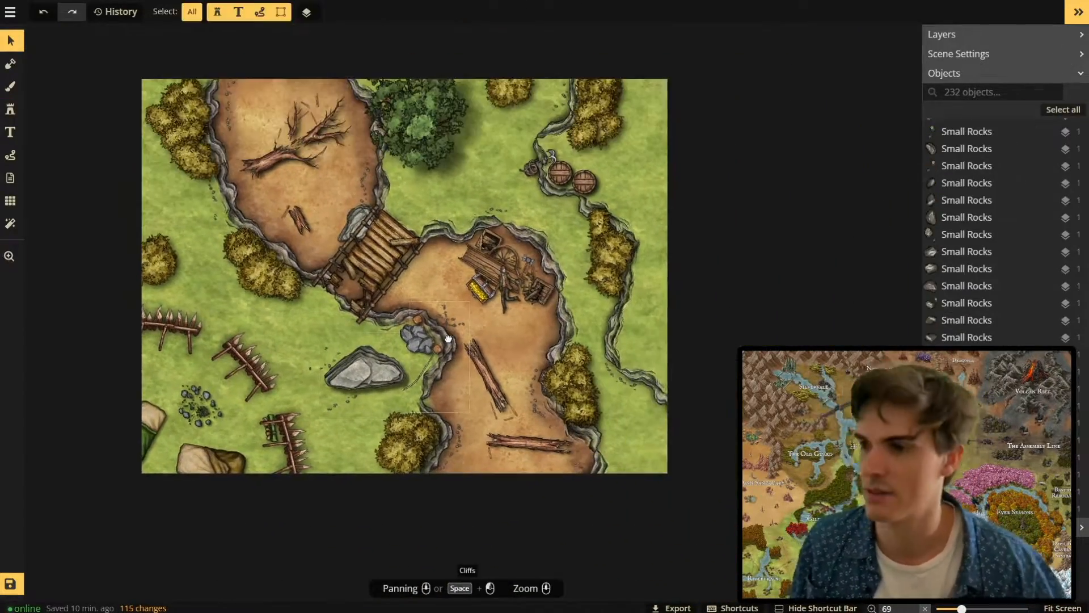
{"action": "scroll", "coordinate": [448, 339], "scroll_direction": "down", "scroll_amount": 2}
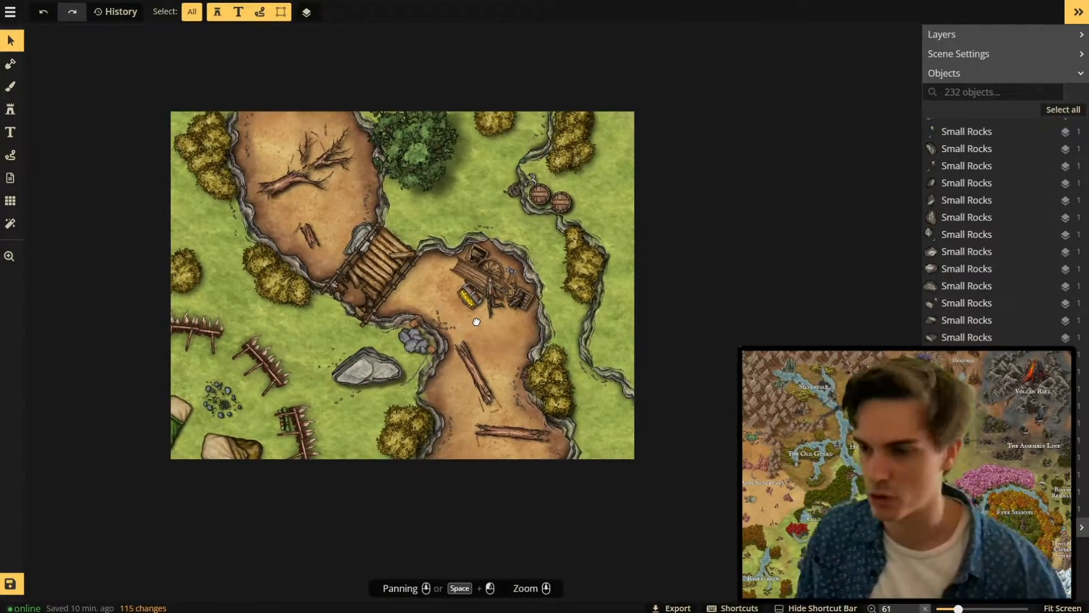
- Scatter random Small Rocks stamps at size 30 on layer 1 along the cliff edges of the dirt road
{"action": "scroll", "coordinate": [476, 321], "scroll_direction": "up", "scroll_amount": 2}
{"action": "left_click", "coordinate": [11, 109]}
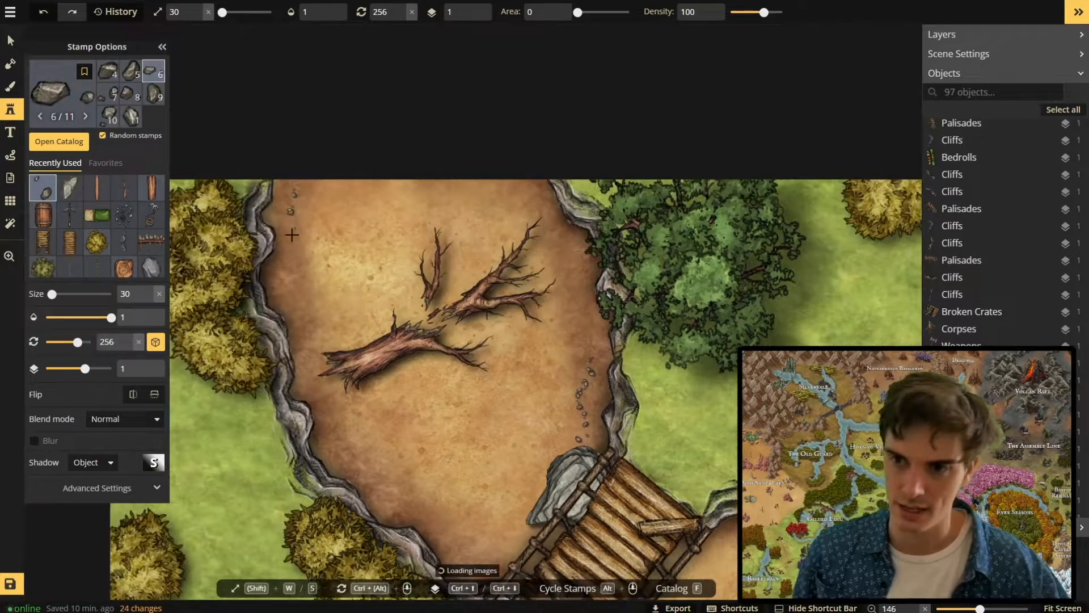
{"action": "left_click", "coordinate": [291, 235]}
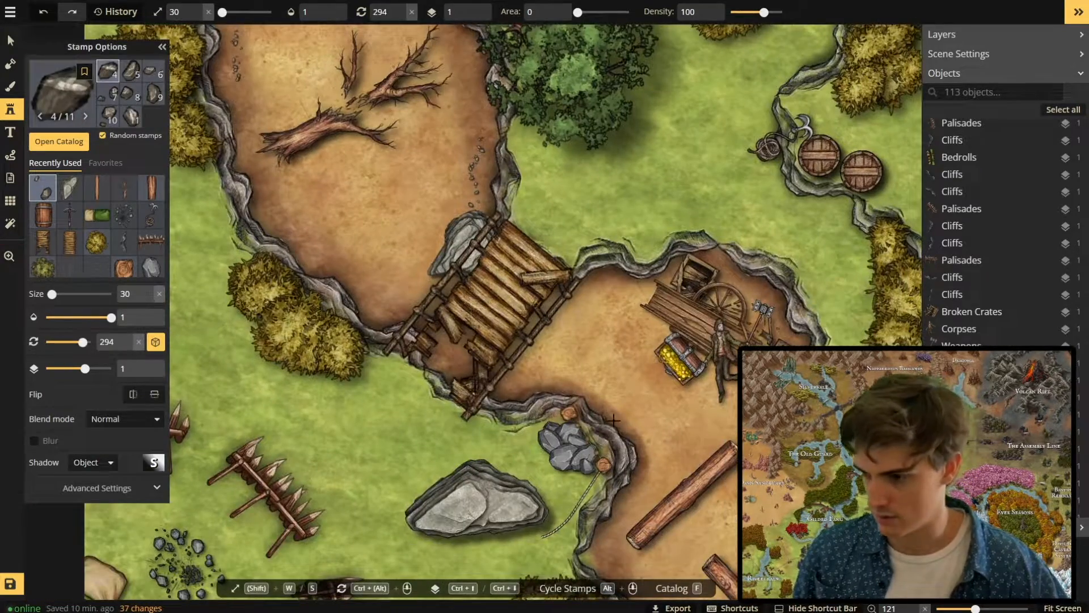
{"action": "left_click", "coordinate": [605, 406]}
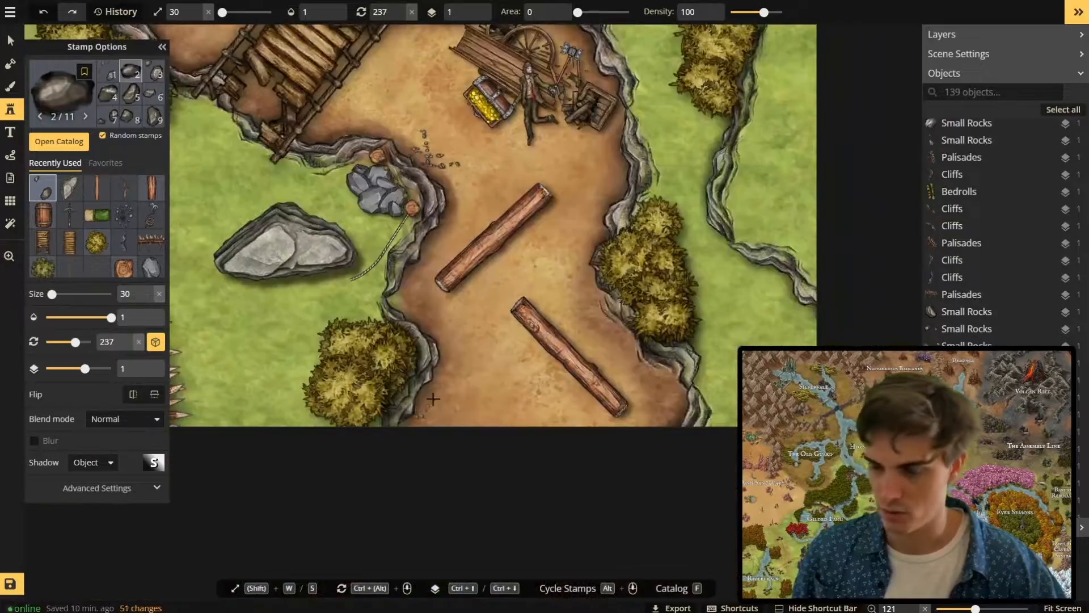
- Place a leafy green plant stamp at size 160, layer 1, beside the lower end of the eastern cliff line
{"action": "scroll", "coordinate": [588, 318], "scroll_direction": "down", "scroll_amount": 3}
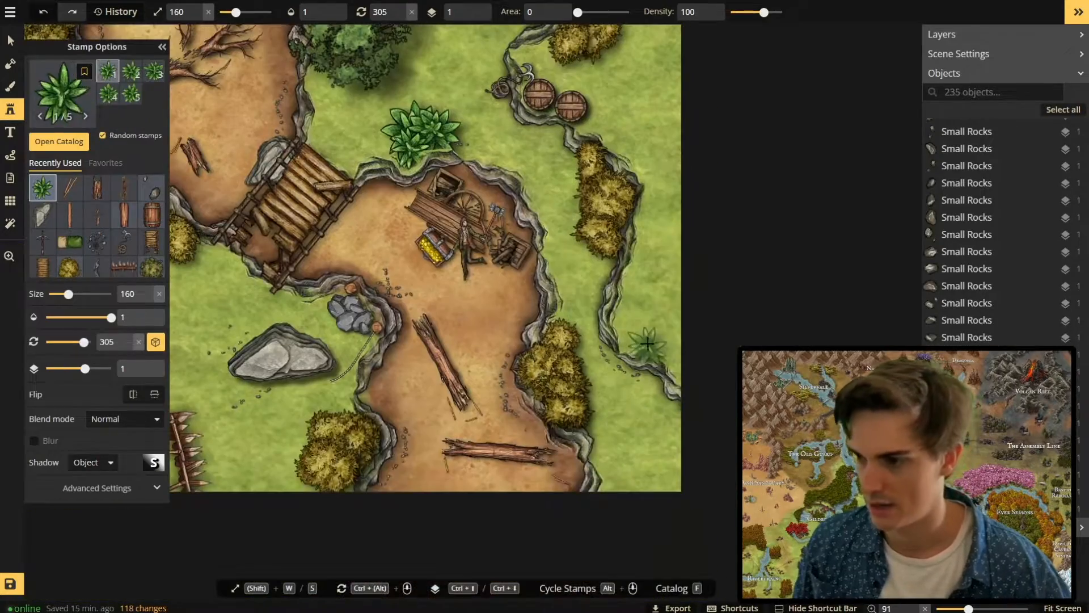
{"action": "left_click", "coordinate": [635, 332]}
{"action": "key", "text": "v"}
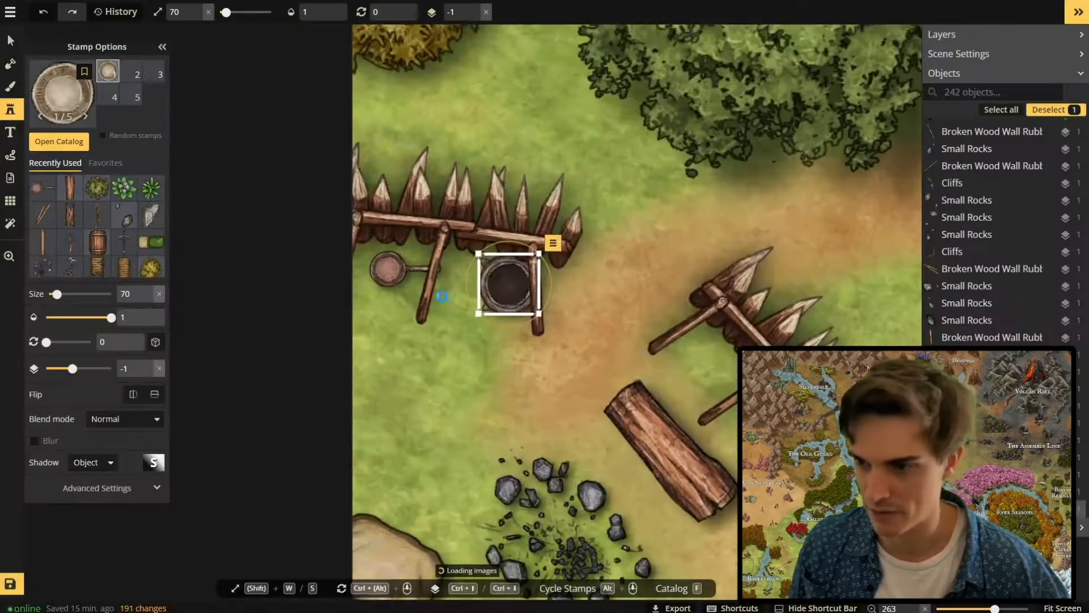
- Add a half-eaten breakfast dish stamp at size 50, rotation 301, layer 5, on the end of the log by the campfire
{"action": "left_click", "coordinate": [57, 91]}
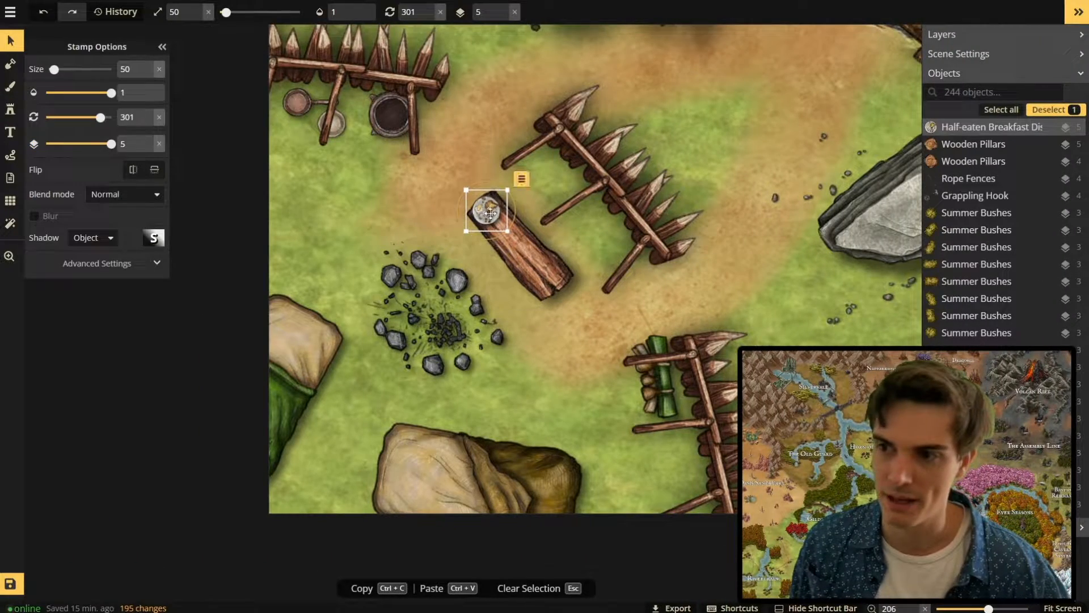
{"action": "left_click_drag", "start_coordinate": [490, 214], "coordinate": [493, 216]}
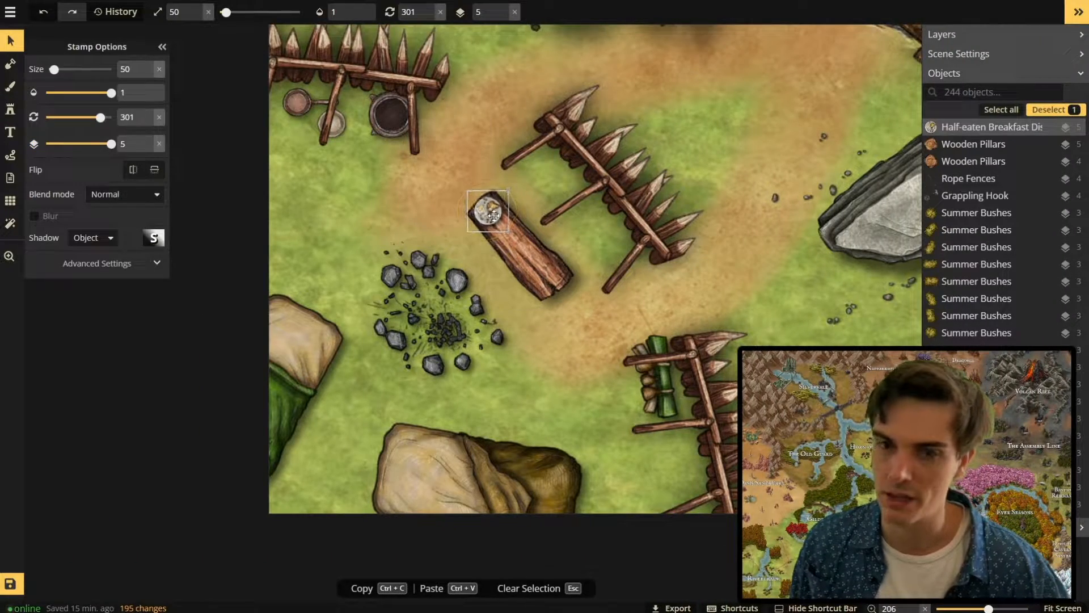
{"action": "left_click", "coordinate": [392, 213]}
- Check the bandit camp and the whole battle map, then save the map
{"action": "scroll", "coordinate": [392, 211], "scroll_direction": "down", "scroll_amount": 5}
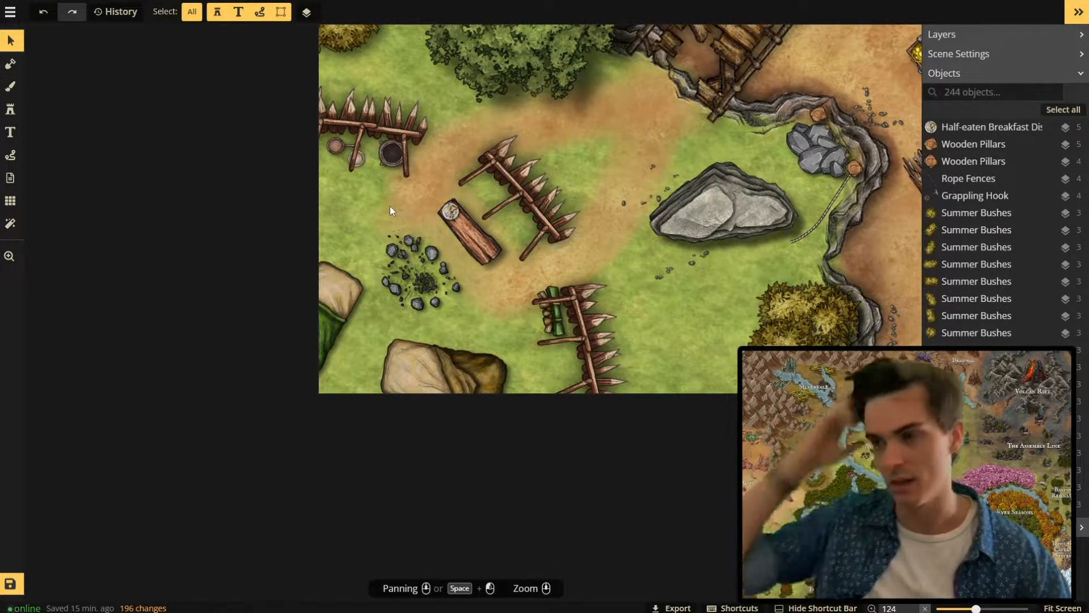
{"action": "scroll", "coordinate": [465, 191], "scroll_direction": "down", "scroll_amount": 2}
{"action": "left_click_drag", "start_coordinate": [620, 137], "coordinate": [389, 302]}
{"action": "scroll", "coordinate": [390, 303], "scroll_direction": "down", "scroll_amount": 4}
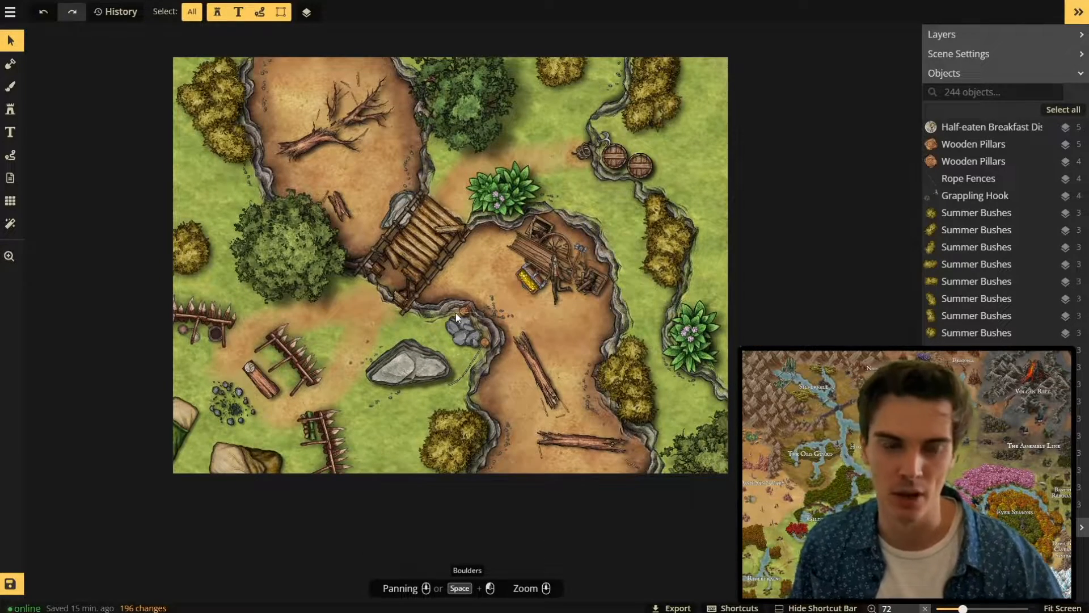
{"action": "scroll", "coordinate": [455, 312], "scroll_direction": "up", "scroll_amount": 8}
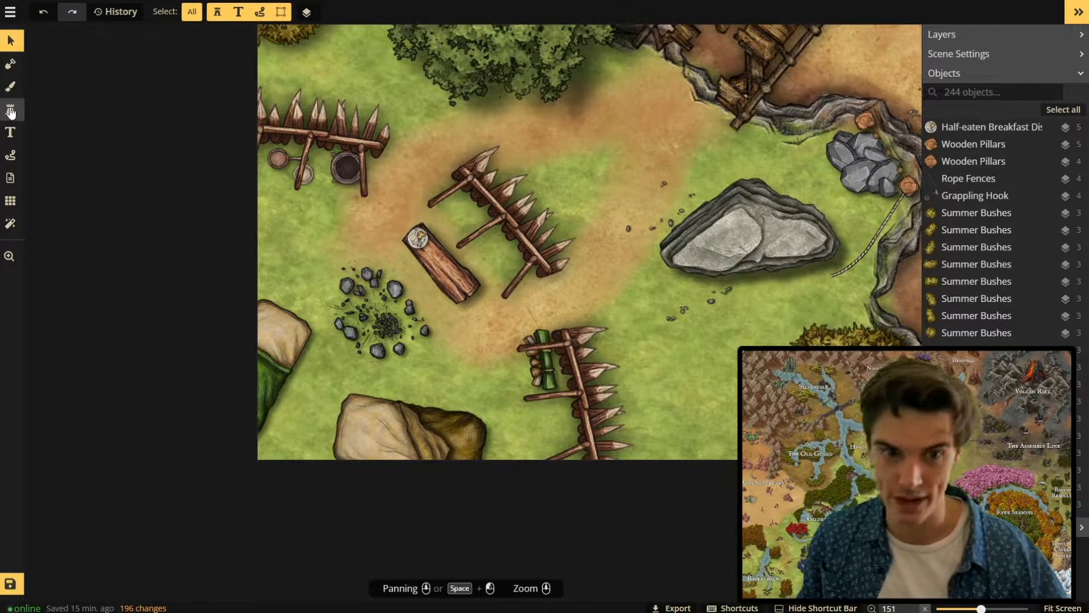
{"action": "key", "text": "ctrl+s"}
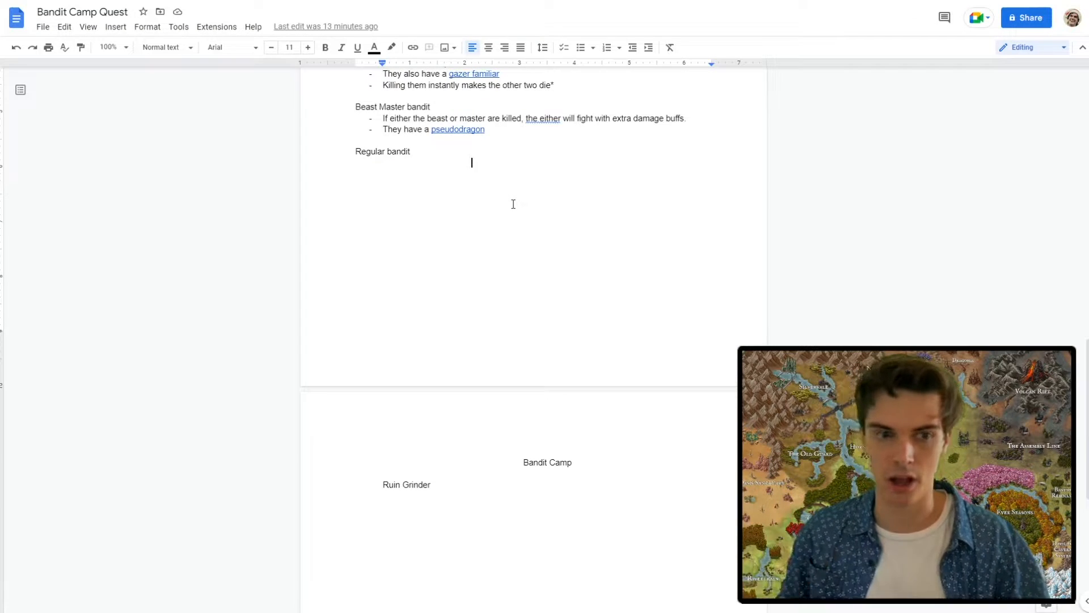
- Review the bandit notes in the quest document and look over the completed ambush map
{"action": "scroll", "coordinate": [510, 210], "scroll_direction": "up", "scroll_amount": 4}
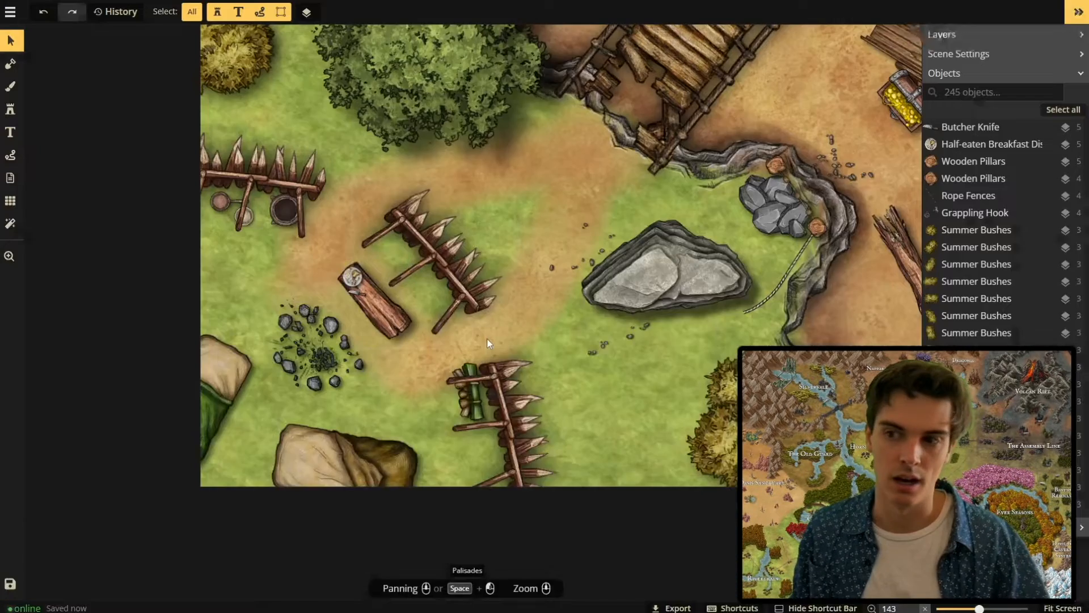
{"action": "scroll", "coordinate": [553, 201], "scroll_direction": "down", "scroll_amount": 1}
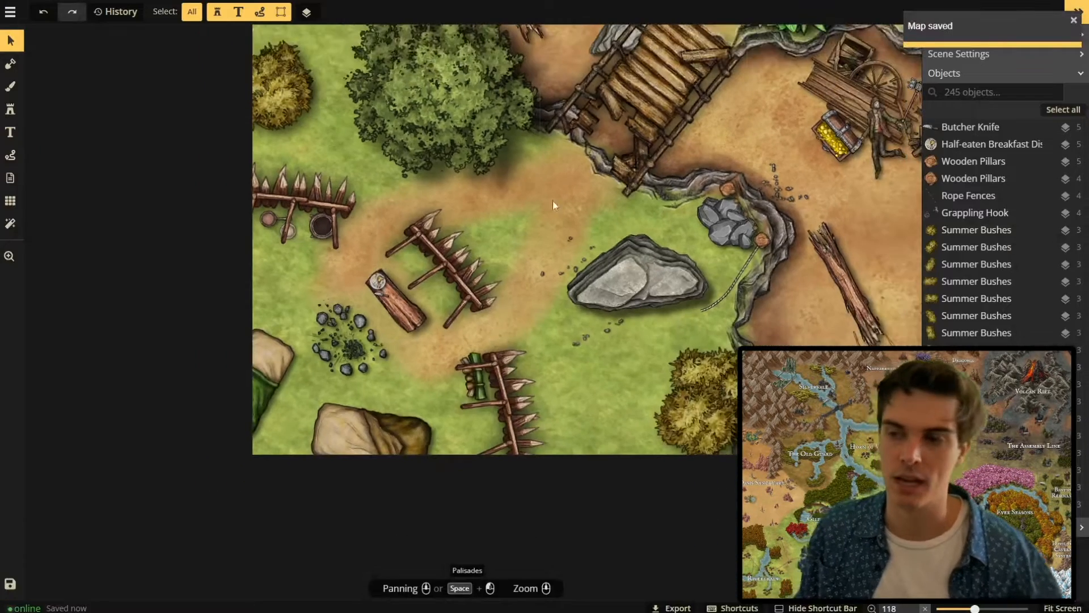
{"action": "scroll", "coordinate": [500, 249], "scroll_direction": "up", "scroll_amount": 1}
{"action": "scroll", "coordinate": [500, 249], "scroll_direction": "down", "scroll_amount": 5}
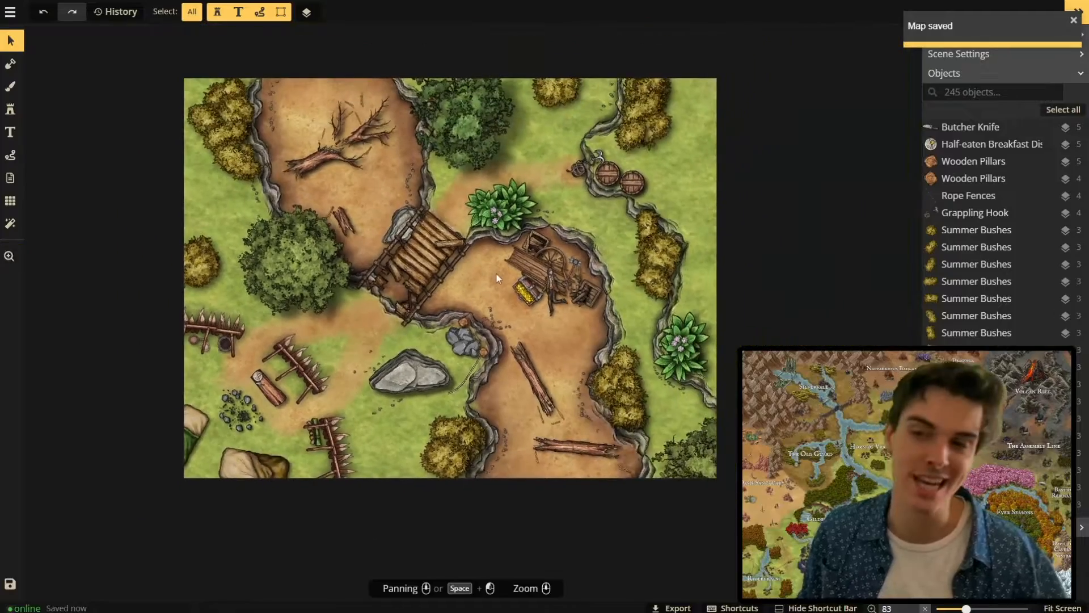
{"action": "scroll", "coordinate": [527, 269], "scroll_direction": "up", "scroll_amount": 3}
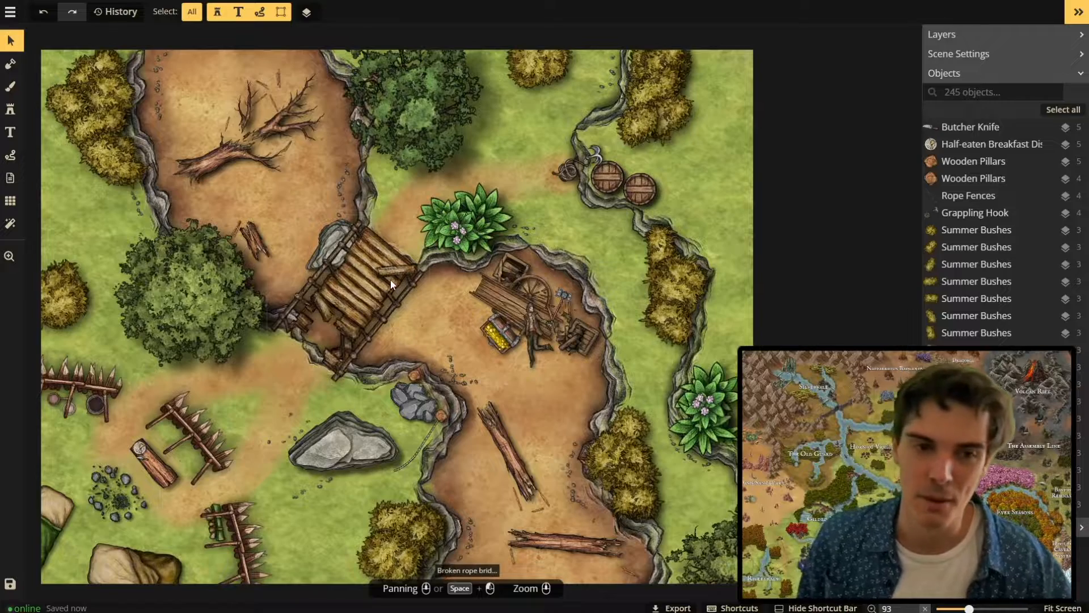
- Look over the whole ambush map and check the bandit notes in the quest document
{"action": "scroll", "coordinate": [397, 275], "scroll_direction": "down", "scroll_amount": 1}
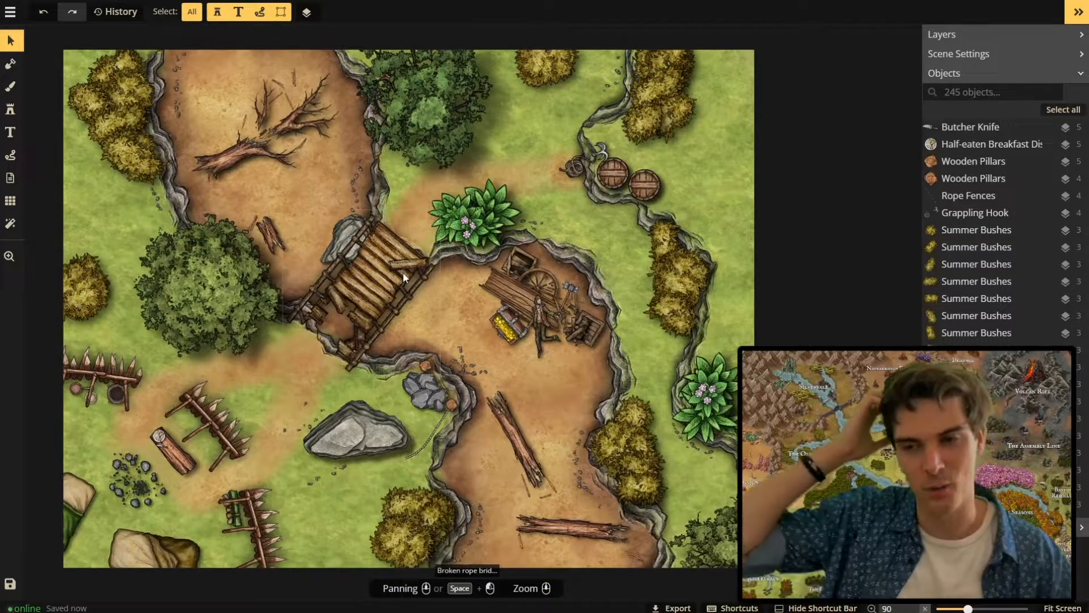
{"action": "scroll", "coordinate": [402, 271], "scroll_direction": "down", "scroll_amount": 3}
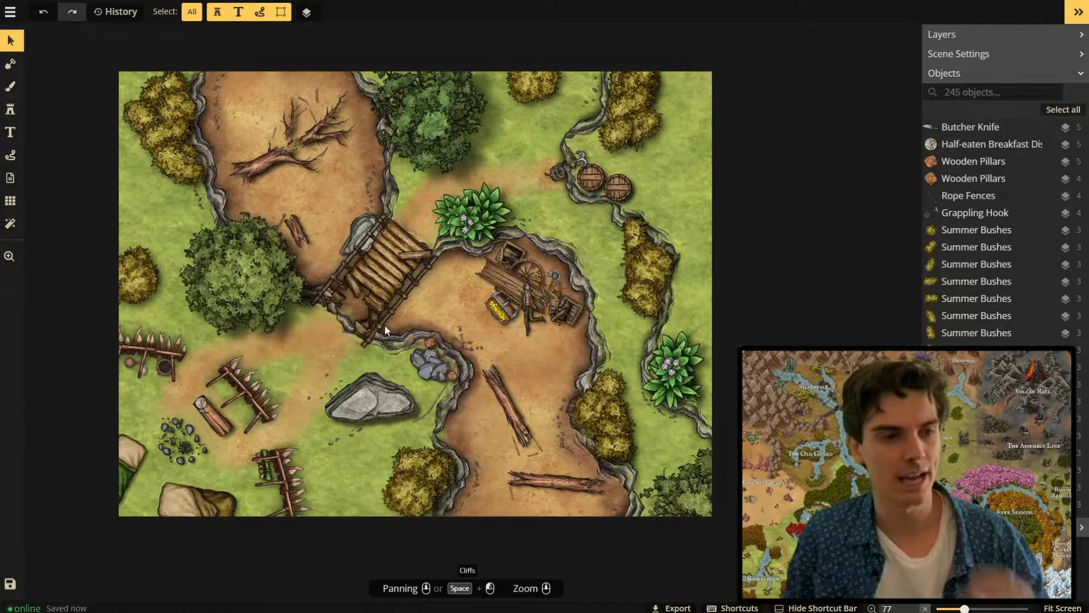
{"action": "key", "text": "alt+Tab"}
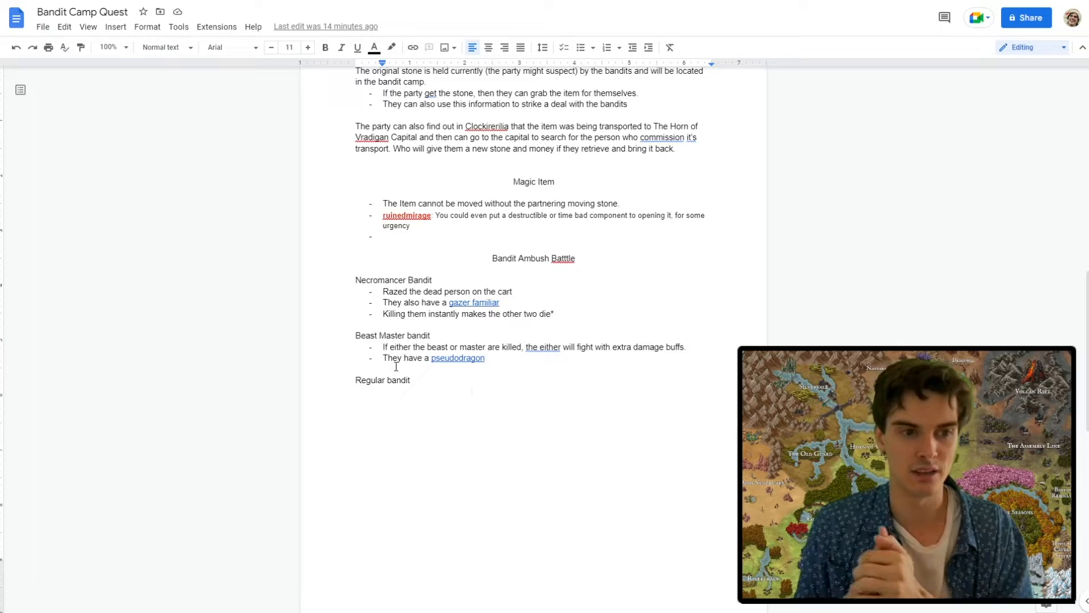
- Save the red Inca ocarina picture from the image search as "Ocarina of The Wilds"
{"action": "key", "text": "alt+Tab"}
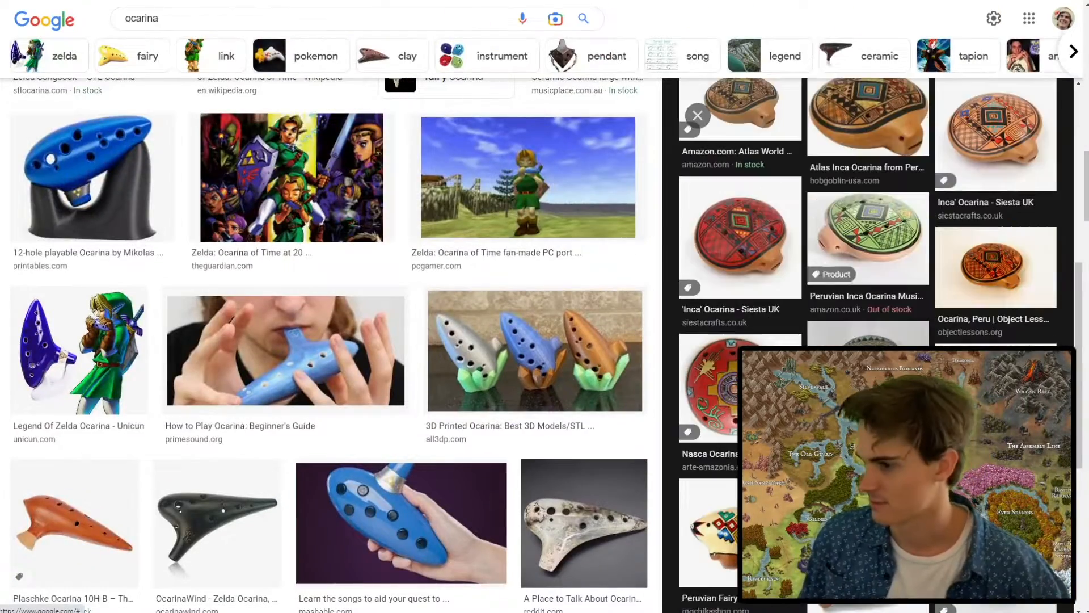
{"action": "right_click", "coordinate": [802, 206]}
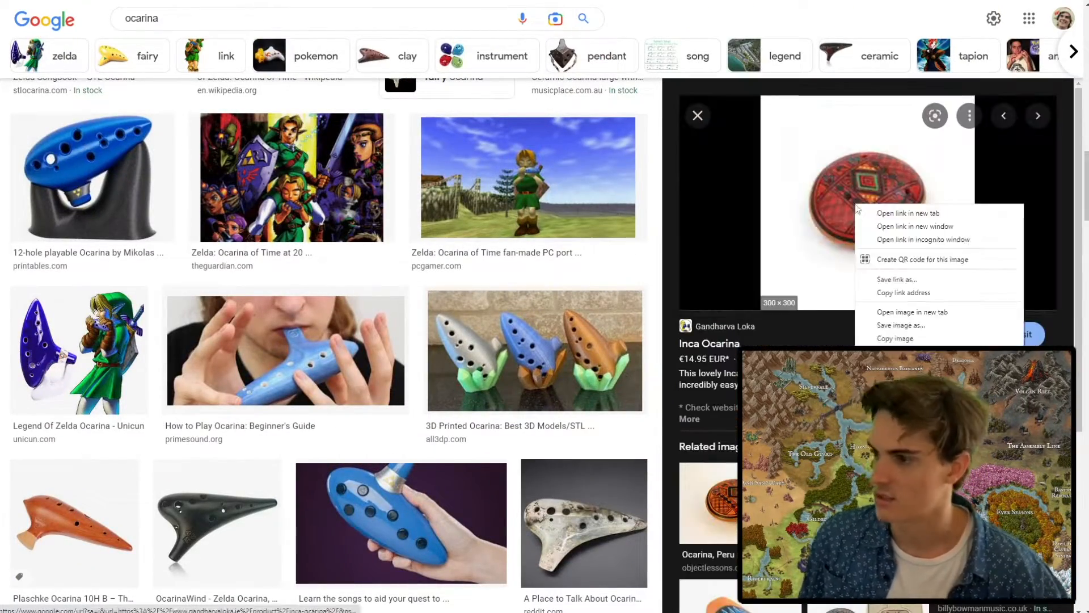
{"action": "left_click", "coordinate": [874, 324]}
{"action": "type", "text": "Ocarina of The Wild"}
{"action": "key", "text": "Return"}
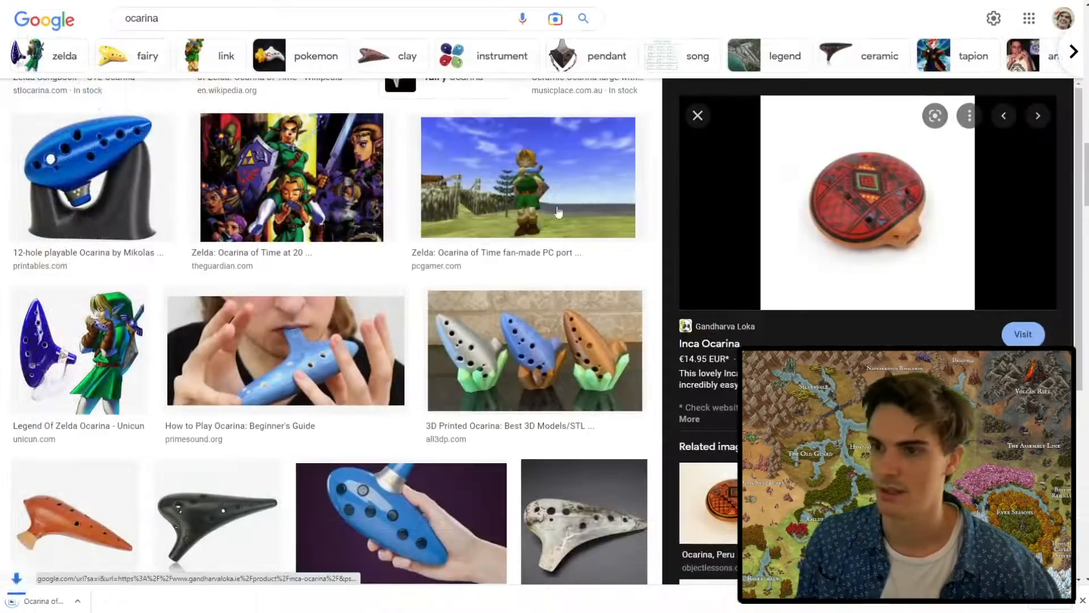
- Try to attach the Ocarina of The Wilds picture as the magic item's avatar and large avatar and save the item
{"action": "key", "text": "ctrl+Tab"}
{"action": "key", "text": "ctrl+Tab"}
{"action": "left_click", "coordinate": [243, 341]}
{"action": "double_click", "coordinate": [311, 92]}
{"action": "left_click", "coordinate": [569, 341]}
{"action": "double_click", "coordinate": [311, 92]}
{"action": "scroll", "coordinate": [277, 360], "scroll_direction": "down", "scroll_amount": 1}
{"action": "scroll", "coordinate": [277, 360], "scroll_direction": "down", "scroll_amount": 3}
{"action": "left_click", "coordinate": [839, 183]}
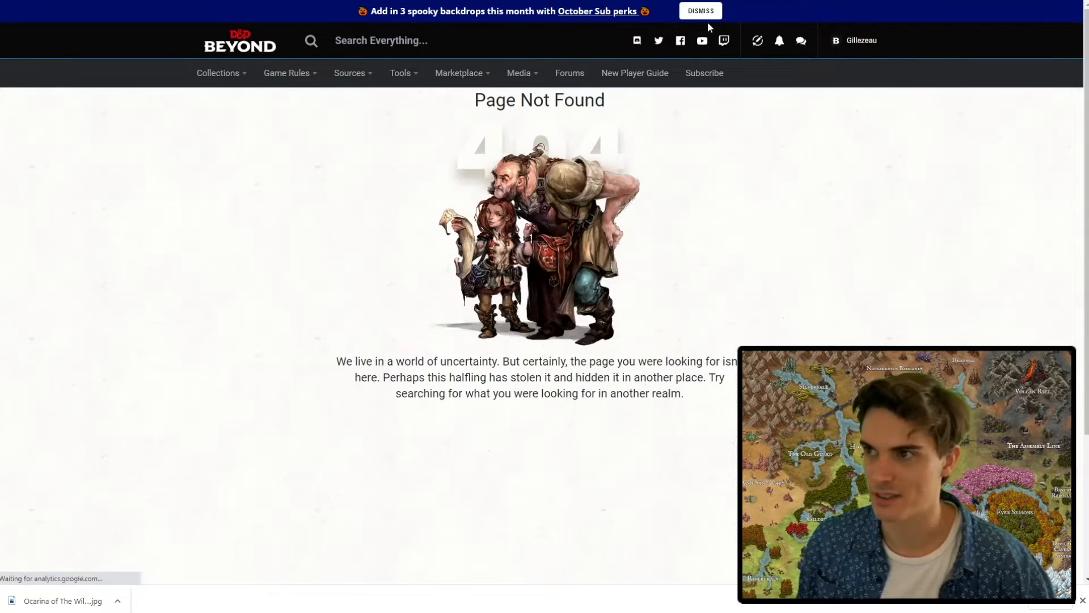
- Return to the D&D Beyond magic item creation form and name the item "Ocarina of the Wilds"
{"action": "key", "text": "F11"}
{"action": "left_click", "coordinate": [700, 68]}
{"action": "left_click", "coordinate": [8, 29]}
{"action": "left_click", "coordinate": [258, 173]}
{"action": "type", "text": "Ocarina of The Wilds"}
{"action": "left_click", "coordinate": [245, 179]}
{"action": "key", "text": "Right"}
{"action": "key", "text": "Right"}
{"action": "key", "text": "Right"}
{"action": "key", "text": "BackSpace"}
{"action": "type", "text": "t"}
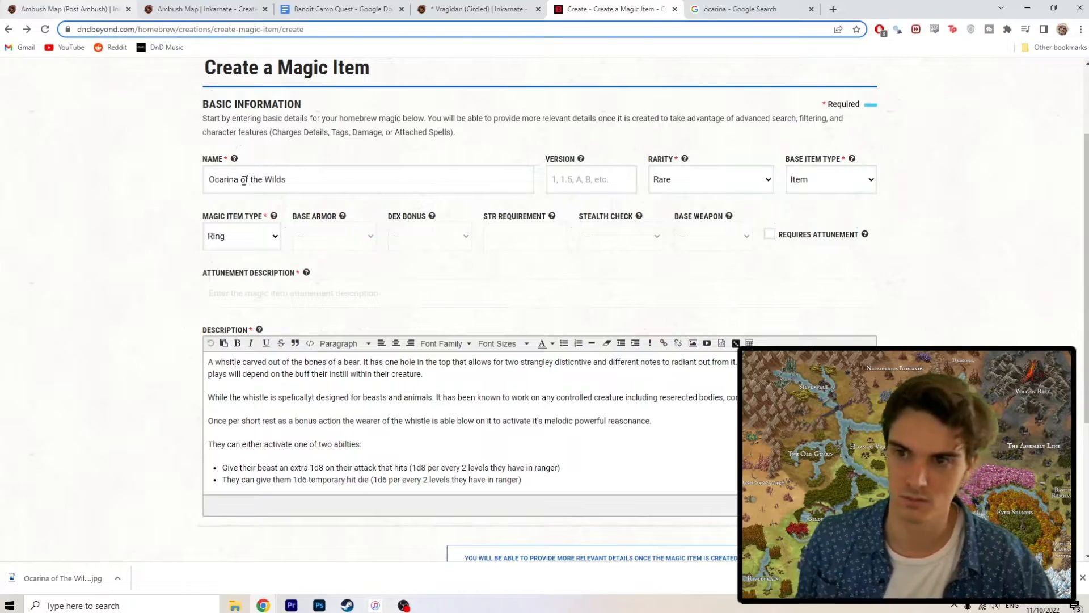
- Create the magic item and save its additional details with Ocarina of The Wilds.jpg as the avatar
{"action": "scroll", "coordinate": [245, 179], "scroll_direction": "down", "scroll_amount": 2}
{"action": "left_click", "coordinate": [825, 445]}
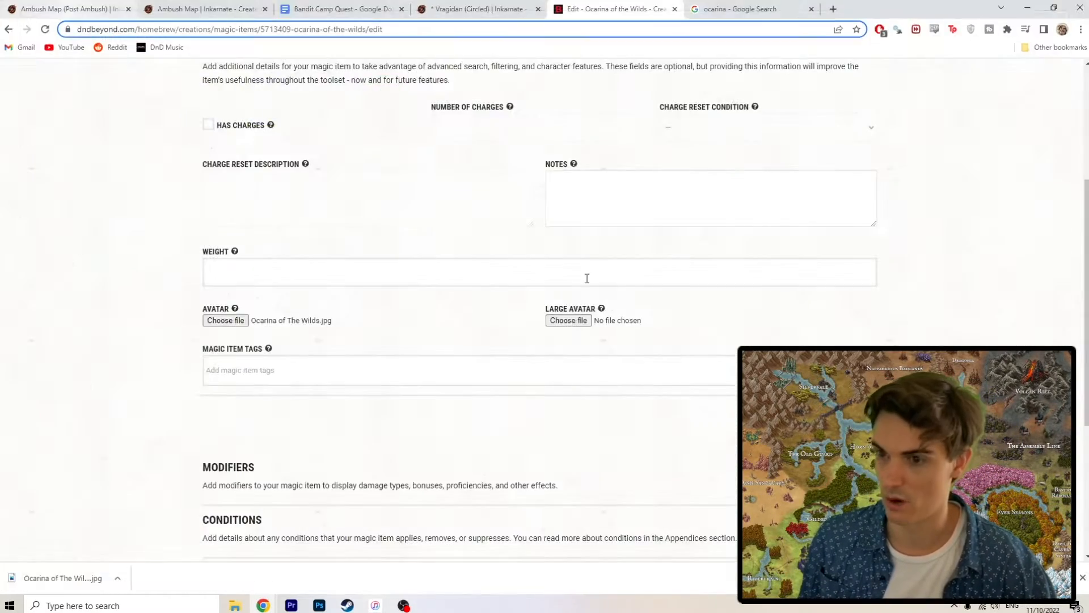
{"action": "left_click", "coordinate": [826, 418]}
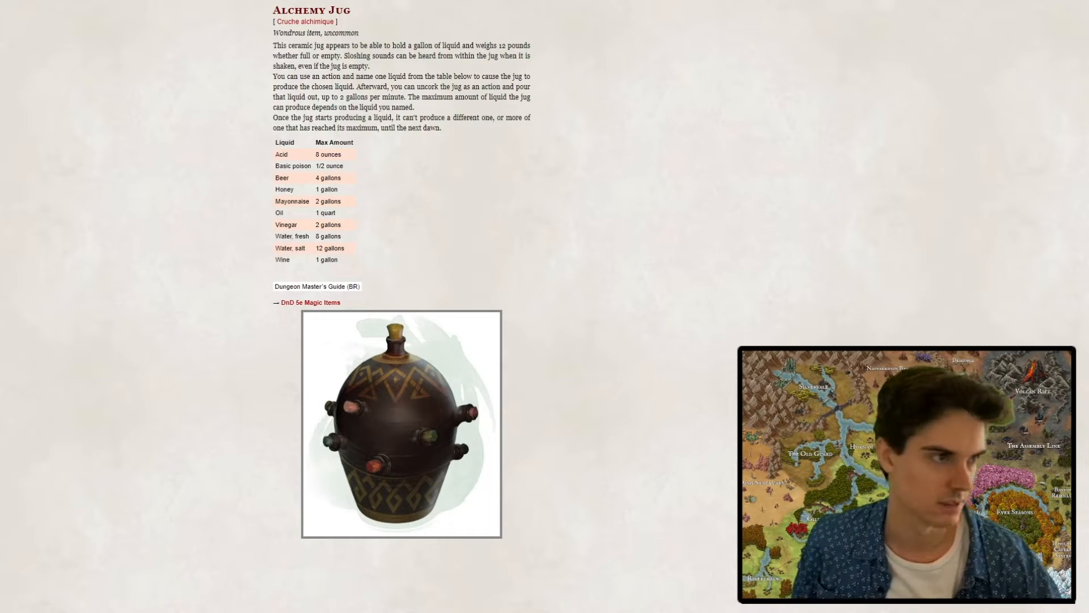
- Switch to Inkarnate, copy the Ambush Map in the map library and name the copy "Ambush Map (Post Ambush)"
{"action": "key", "text": "alt+Tab"}
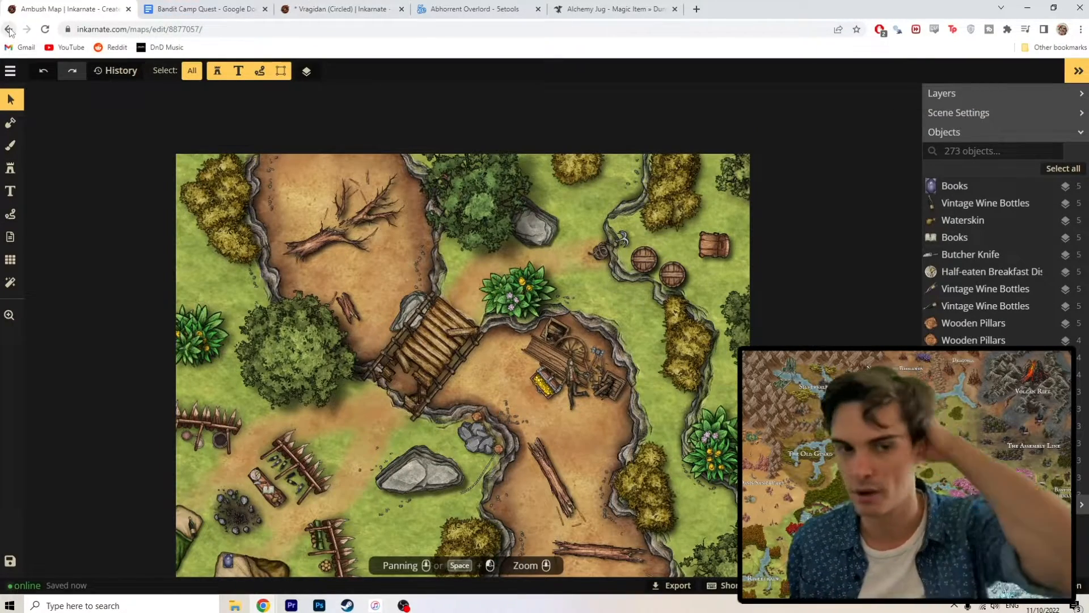
{"action": "left_click", "coordinate": [10, 71]}
{"action": "left_click", "coordinate": [98, 309]}
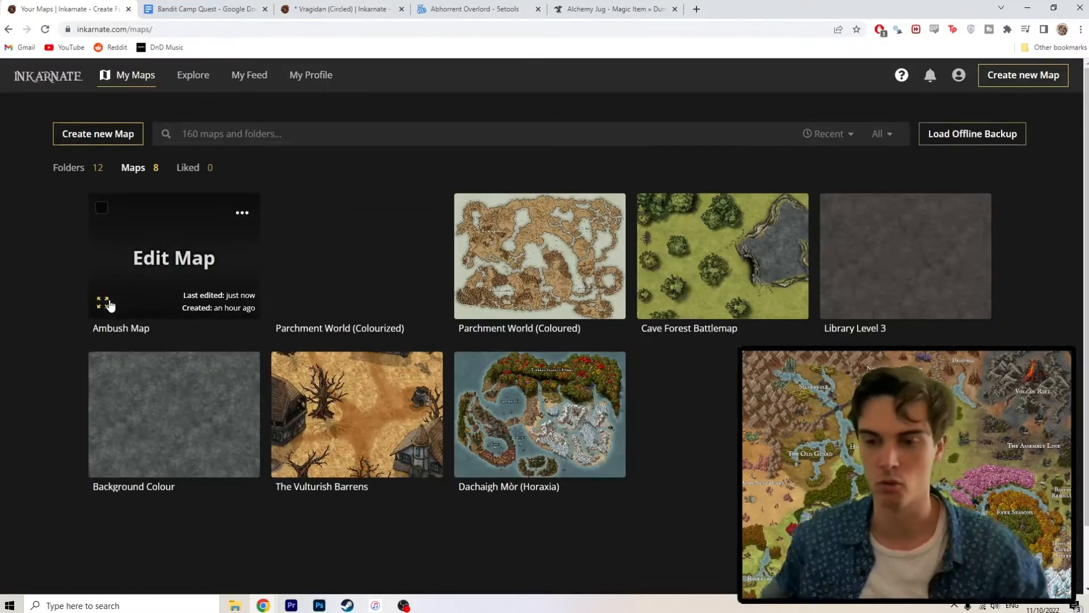
{"action": "right_click", "coordinate": [235, 224]}
{"action": "left_click", "coordinate": [253, 329]}
{"action": "left_click_drag", "start_coordinate": [492, 89], "coordinate": [477, 90]}
{"action": "type", "text": "Bandit Camp)"}
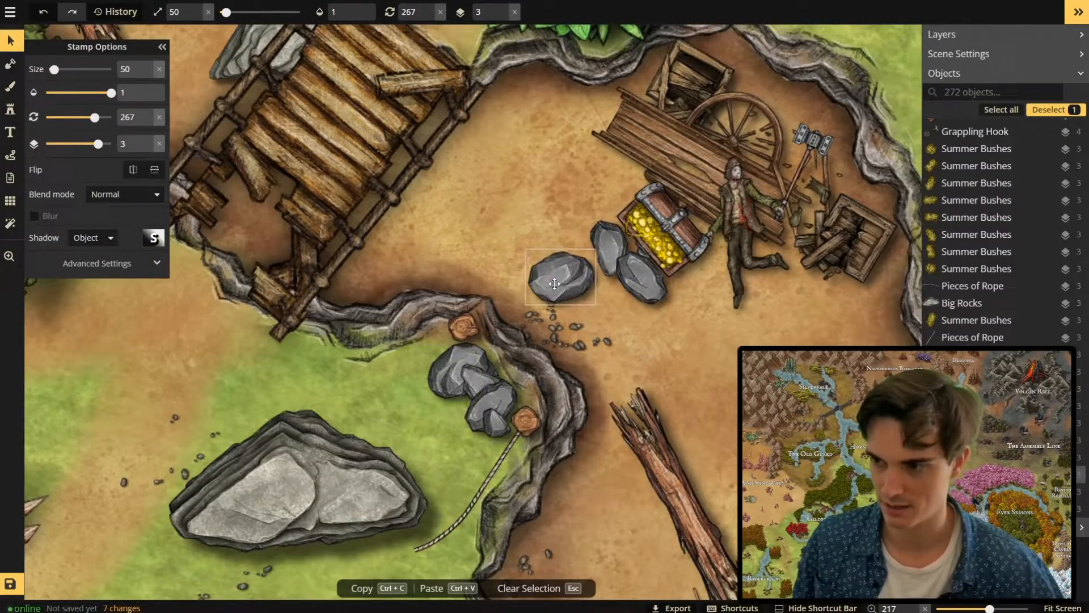
- Move the loose size 50 grey rock into the rock pile blocking the road between the cliff edge and the treasure chest
{"action": "left_click_drag", "start_coordinate": [555, 283], "coordinate": [539, 329]}
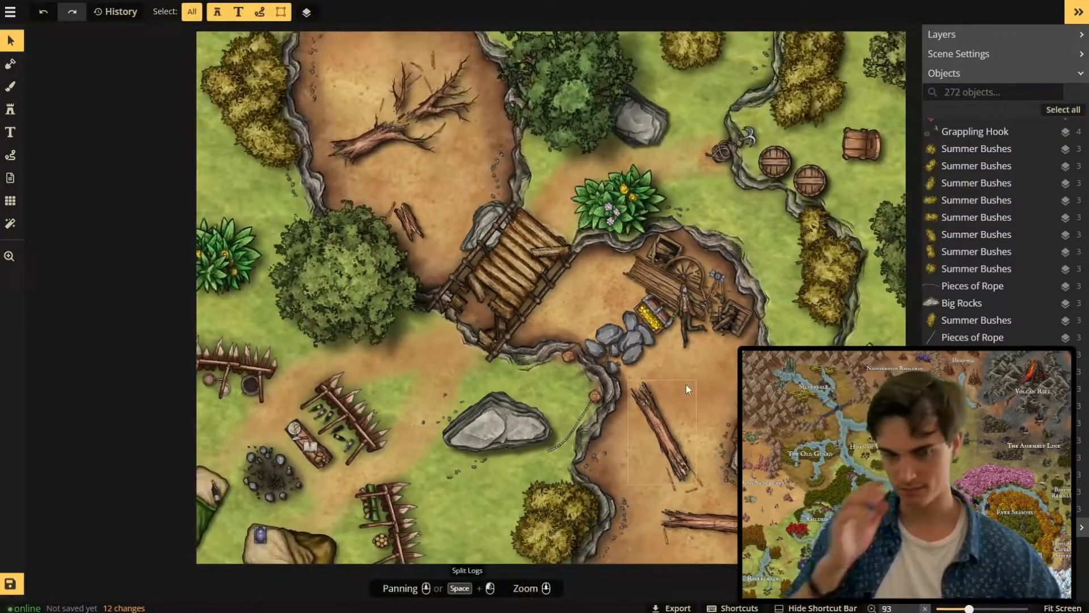
{"action": "scroll", "coordinate": [686, 384], "scroll_direction": "down", "scroll_amount": 3}
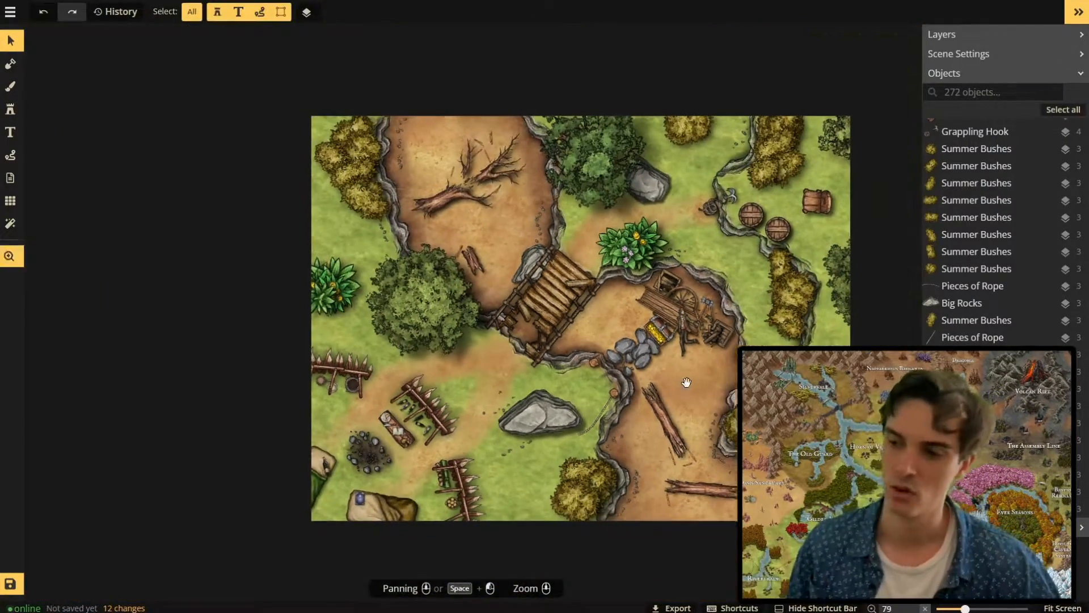
{"action": "left_click", "coordinate": [11, 86]}
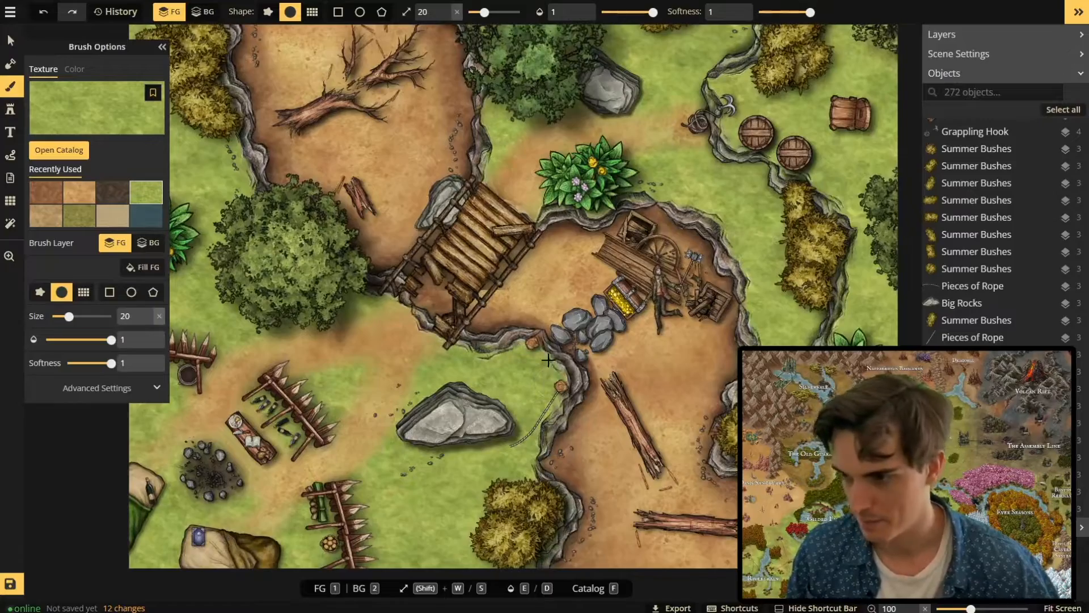
{"action": "scroll", "coordinate": [548, 360], "scroll_direction": "down", "scroll_amount": 3}
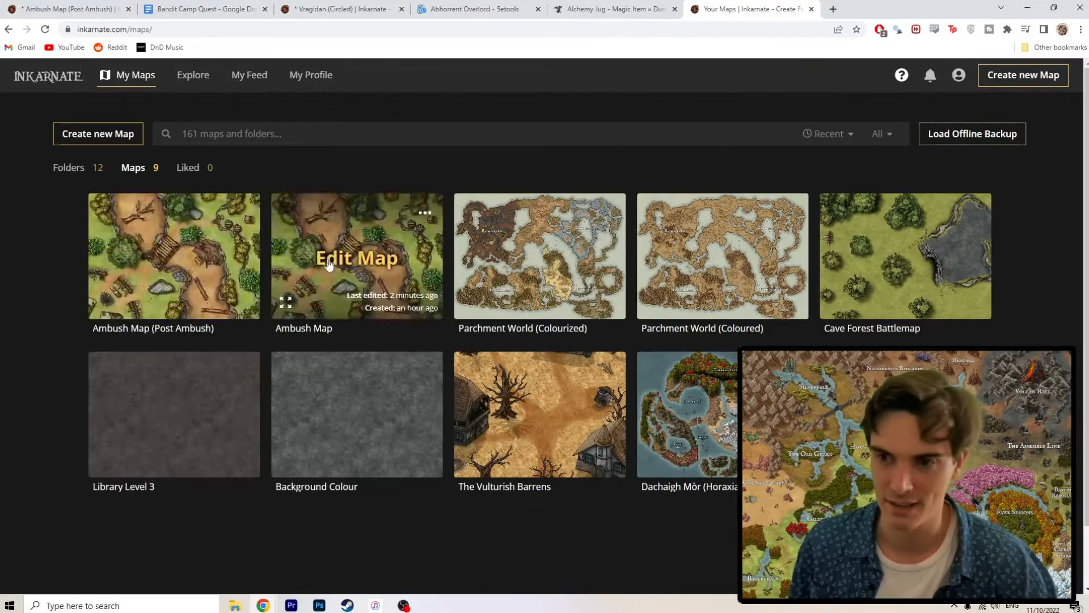
- Open the original Ambush Map and compare its road and rock trap with the post-ambush version
{"action": "left_click", "coordinate": [341, 250]}
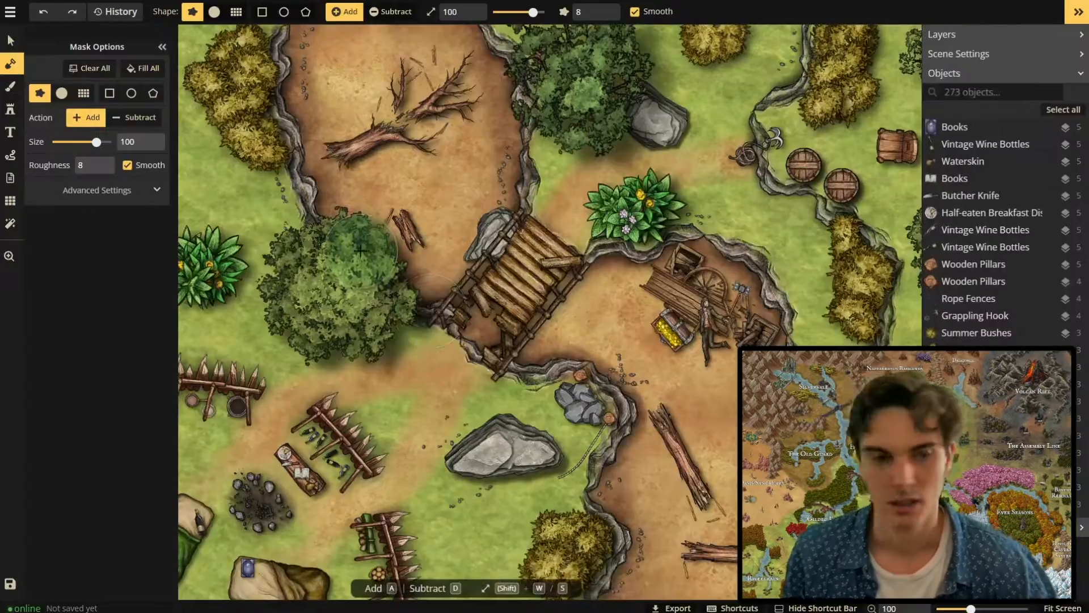
{"action": "key", "text": "v"}
{"action": "scroll", "coordinate": [519, 328], "scroll_direction": "down", "scroll_amount": 1}
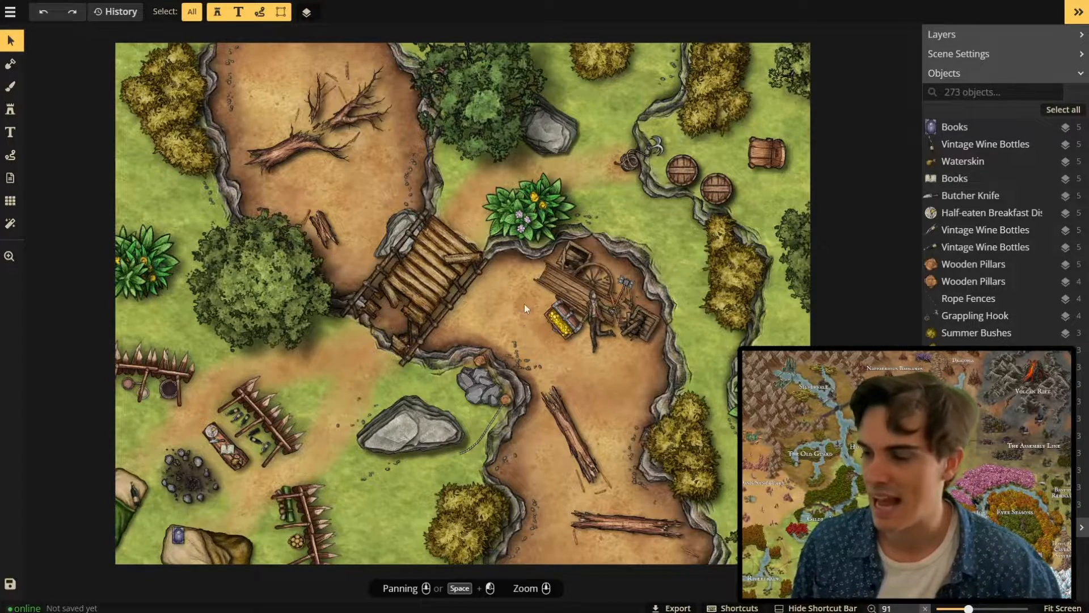
{"action": "scroll", "coordinate": [590, 322], "scroll_direction": "up", "scroll_amount": 1}
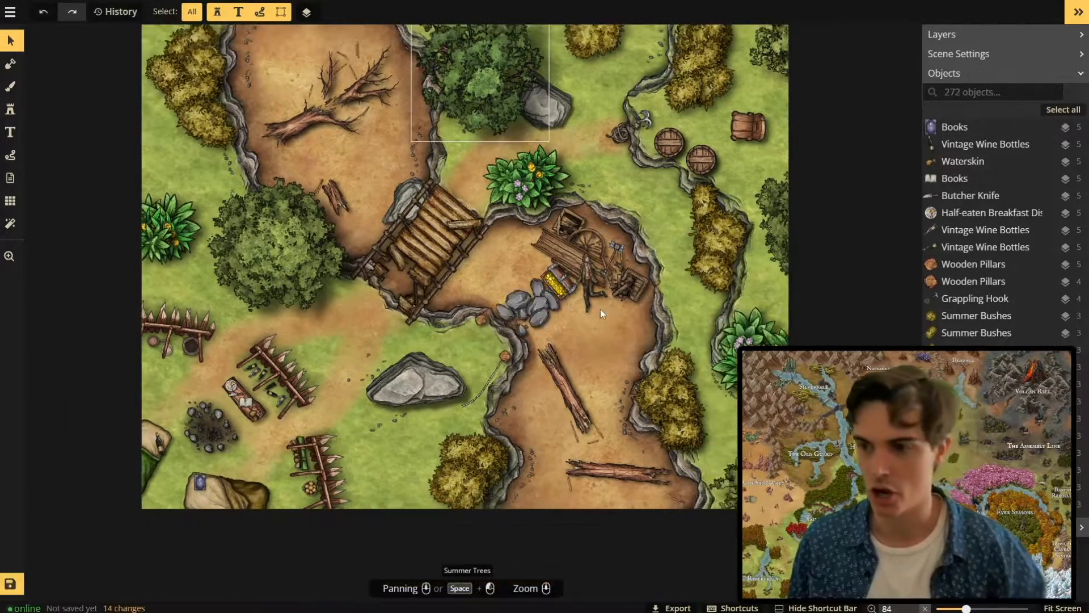
{"action": "left_click_drag", "start_coordinate": [566, 268], "coordinate": [536, 361]}
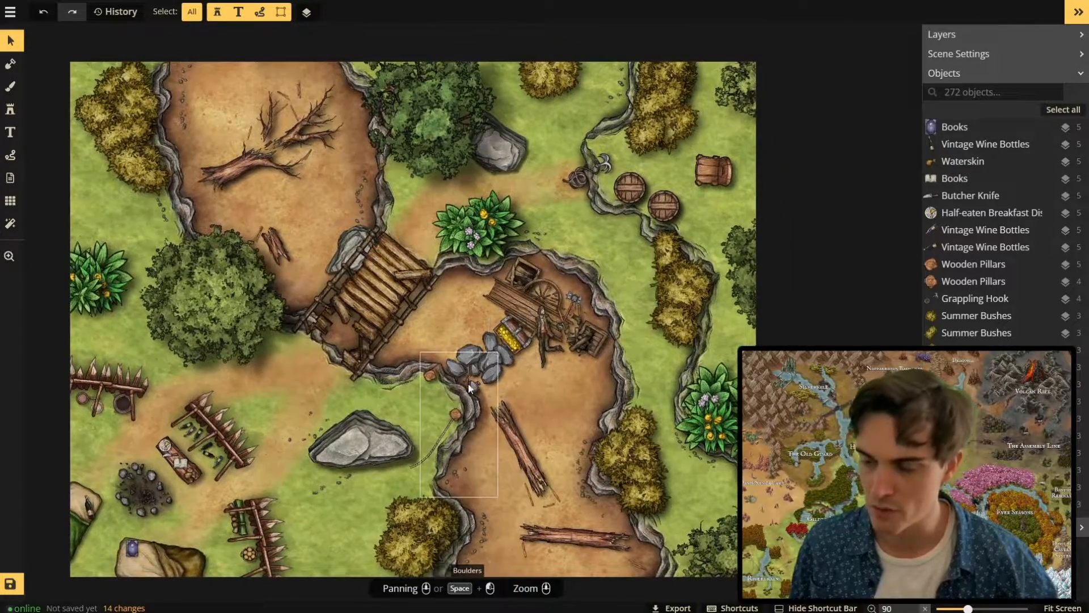
{"action": "scroll", "coordinate": [537, 361], "scroll_direction": "down", "scroll_amount": 1}
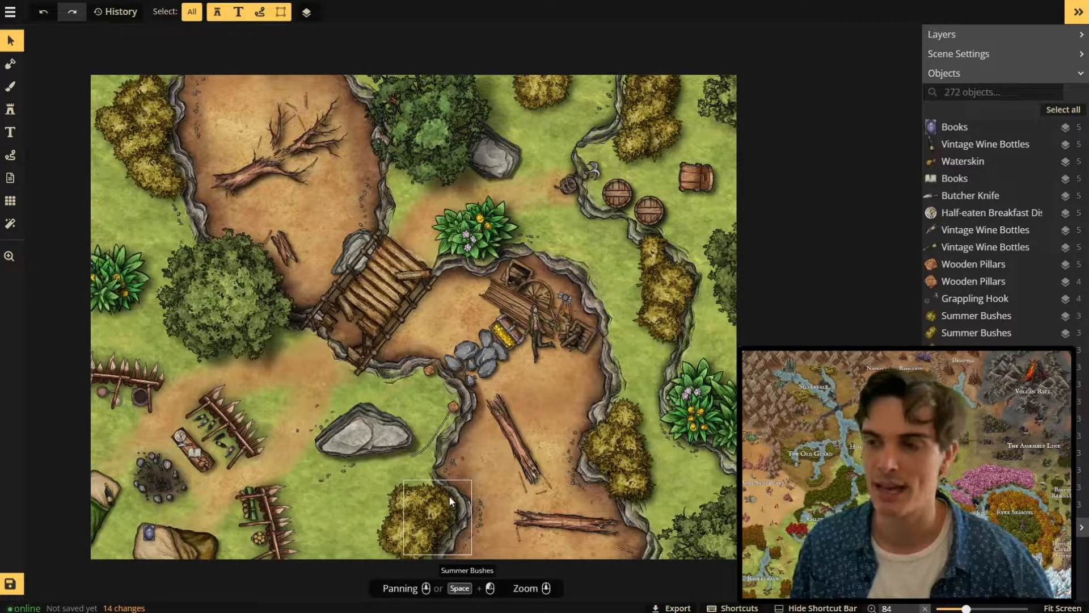
- Turn on the square grid over the post-ambush map, check the layout against it and turn it off
{"action": "left_click", "coordinate": [18, 204]}
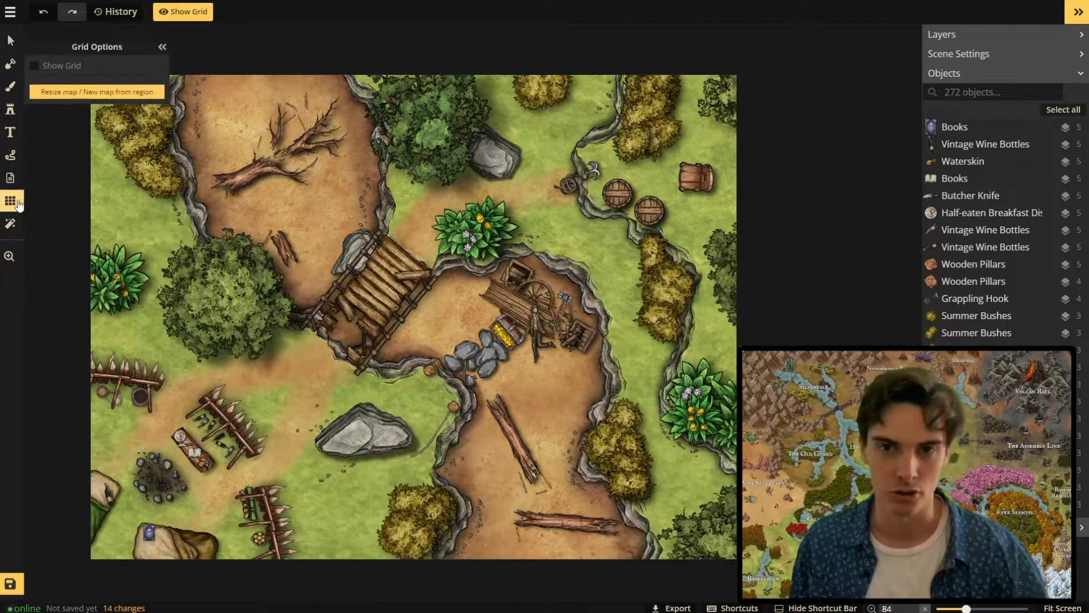
{"action": "left_click", "coordinate": [46, 66]}
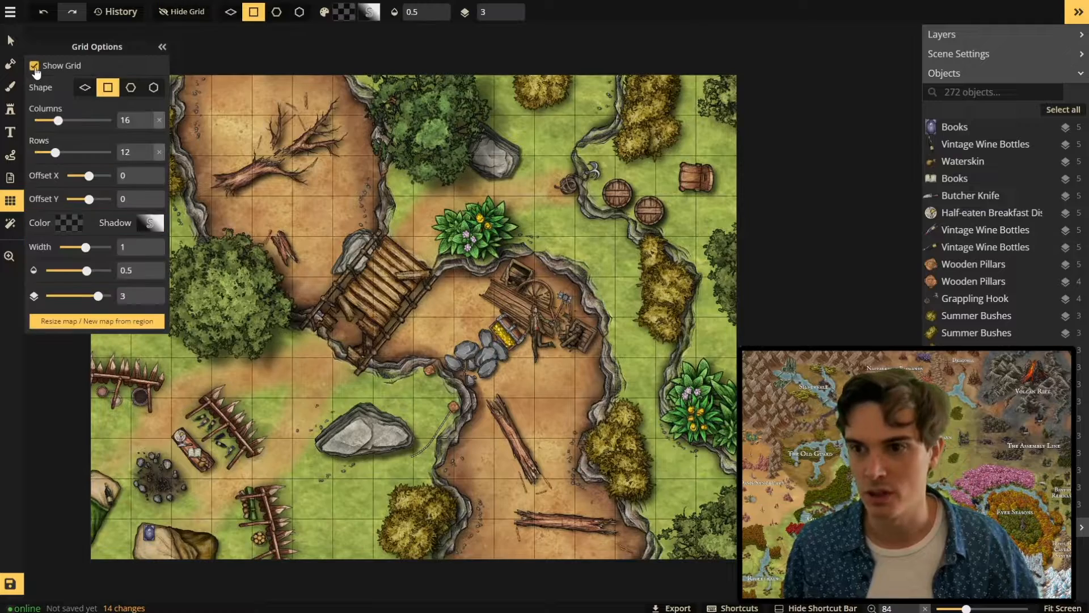
{"action": "left_click", "coordinate": [163, 47]}
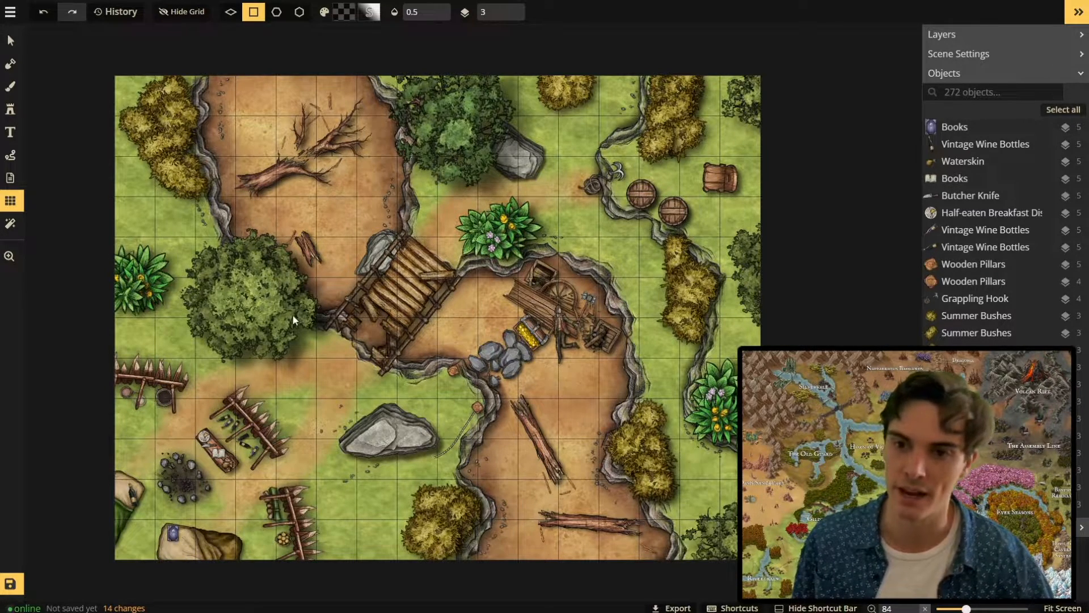
{"action": "scroll", "coordinate": [295, 319], "scroll_direction": "down", "scroll_amount": 2}
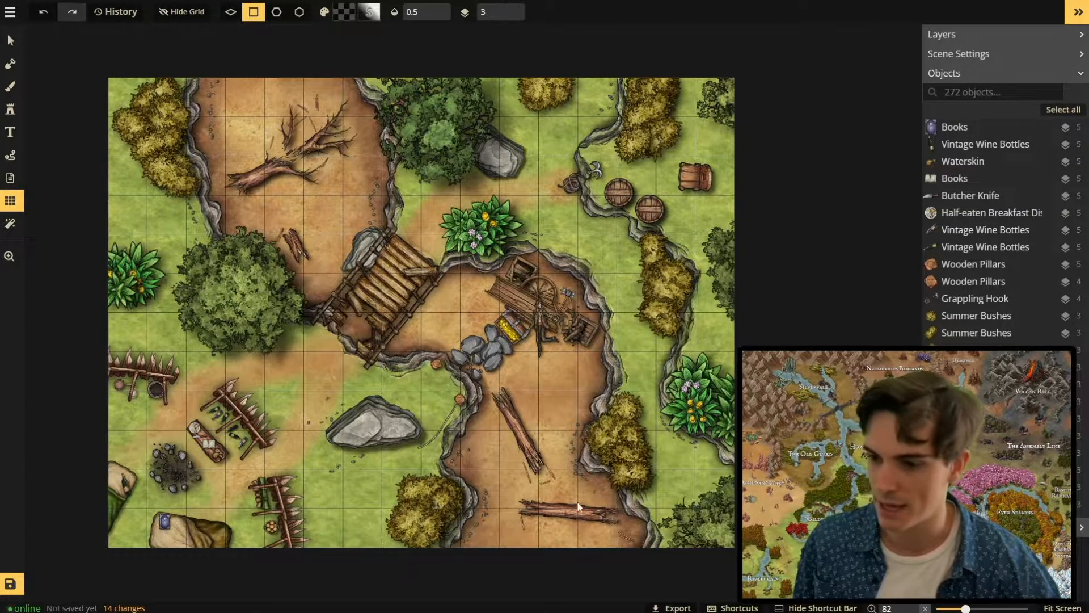
{"action": "key", "text": "g"}
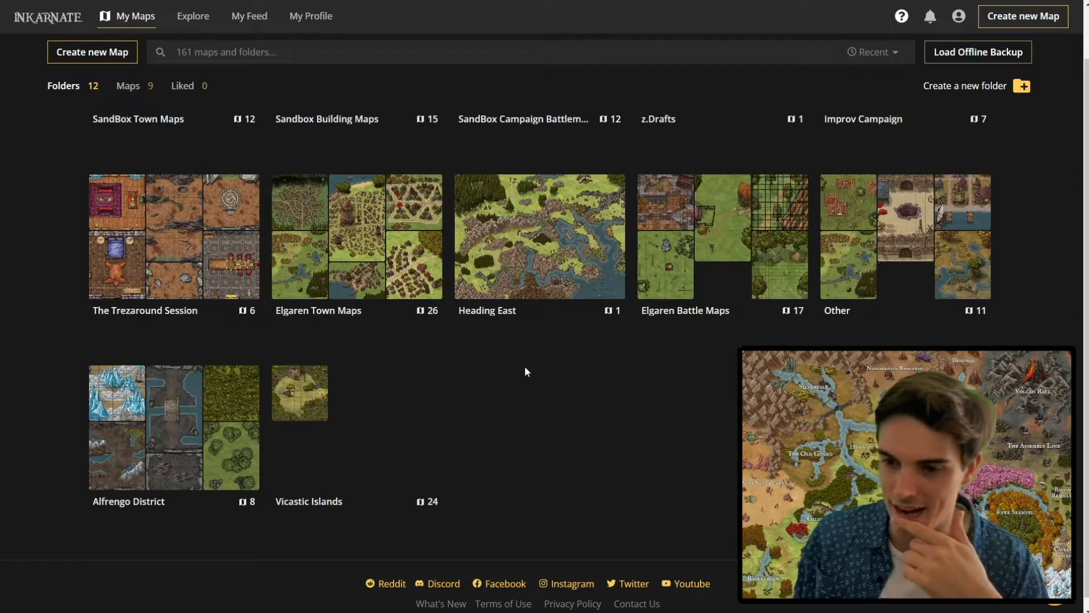
- Open the Other folder in the map library and view Battle Map 1
{"action": "left_click", "coordinate": [902, 233]}
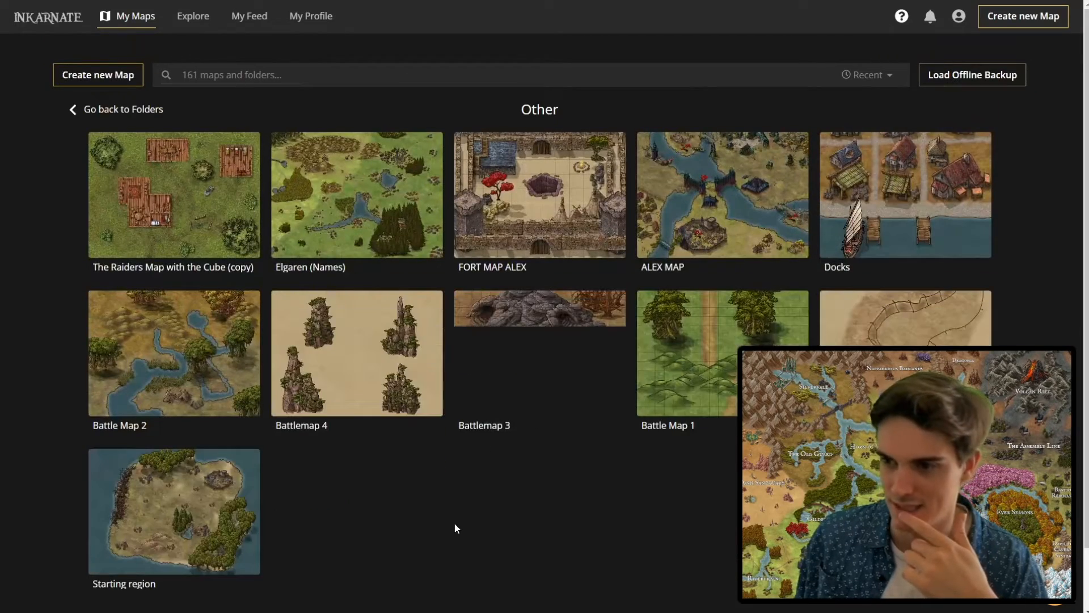
{"action": "left_click", "coordinate": [711, 357]}
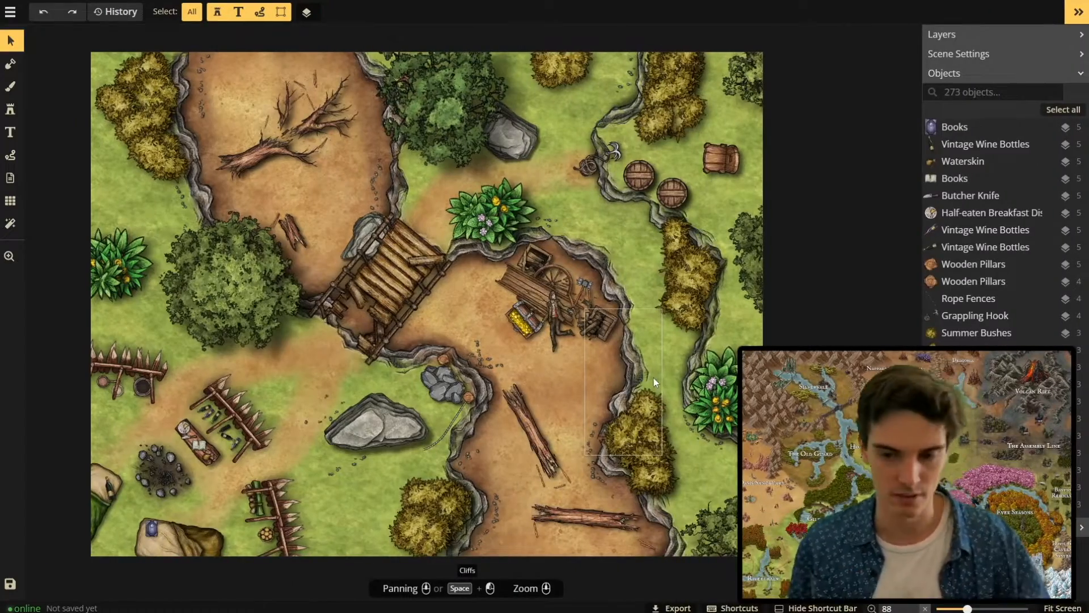
- Save the ambush map and place three Flames stamps at size 90, layer 5, along the rock pile beside the treasure chest
{"action": "key", "text": "ctrl+s"}
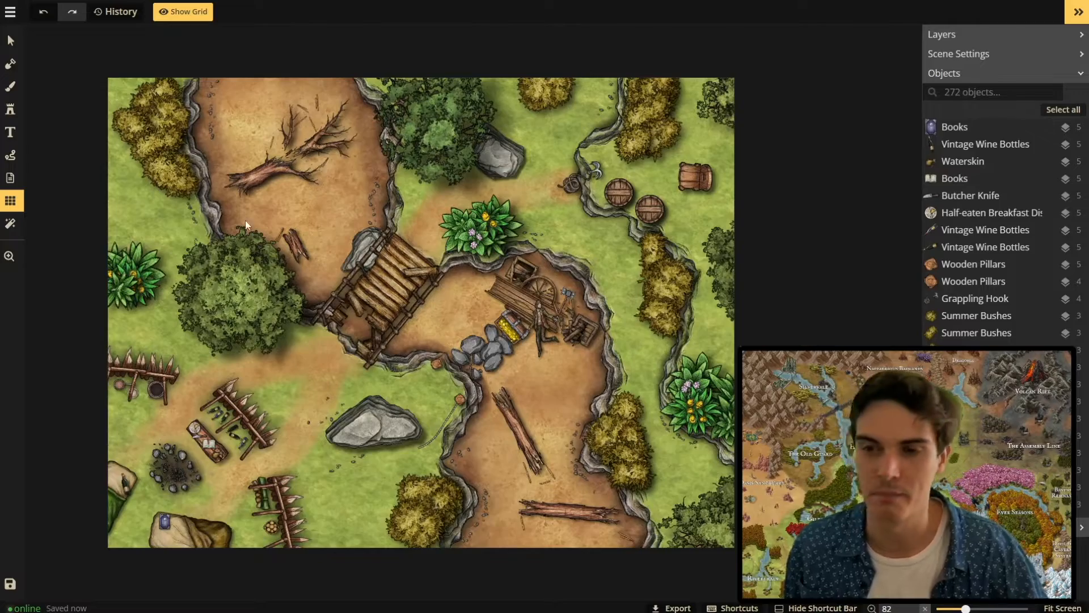
{"action": "left_click", "coordinate": [11, 109]}
{"action": "left_click", "coordinate": [59, 136]}
{"action": "type", "text": "Fire"}
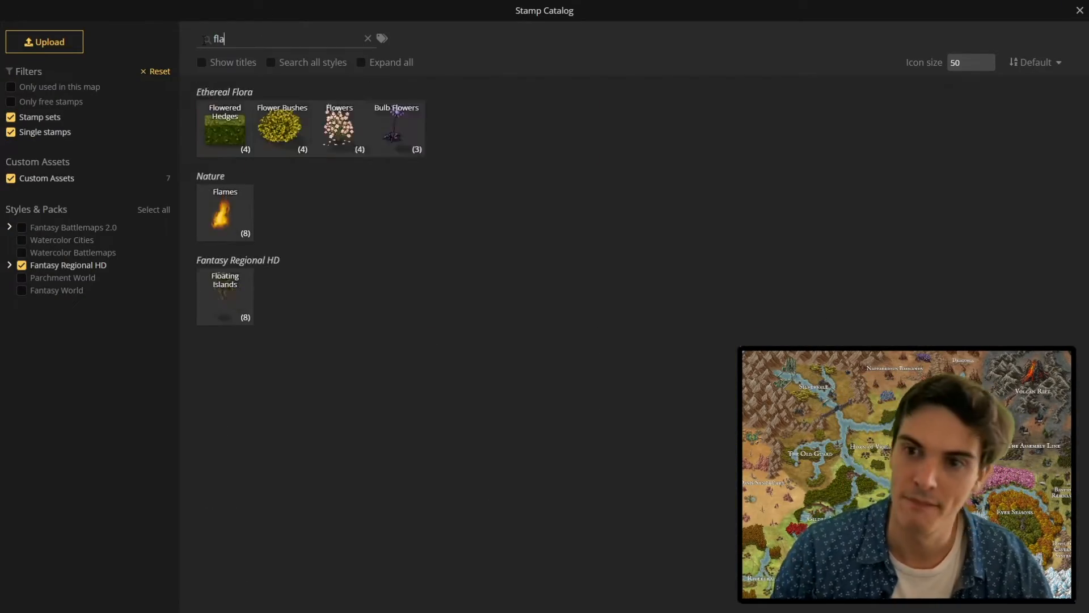
{"action": "left_click", "coordinate": [220, 213]}
{"action": "left_click", "coordinate": [452, 334]}
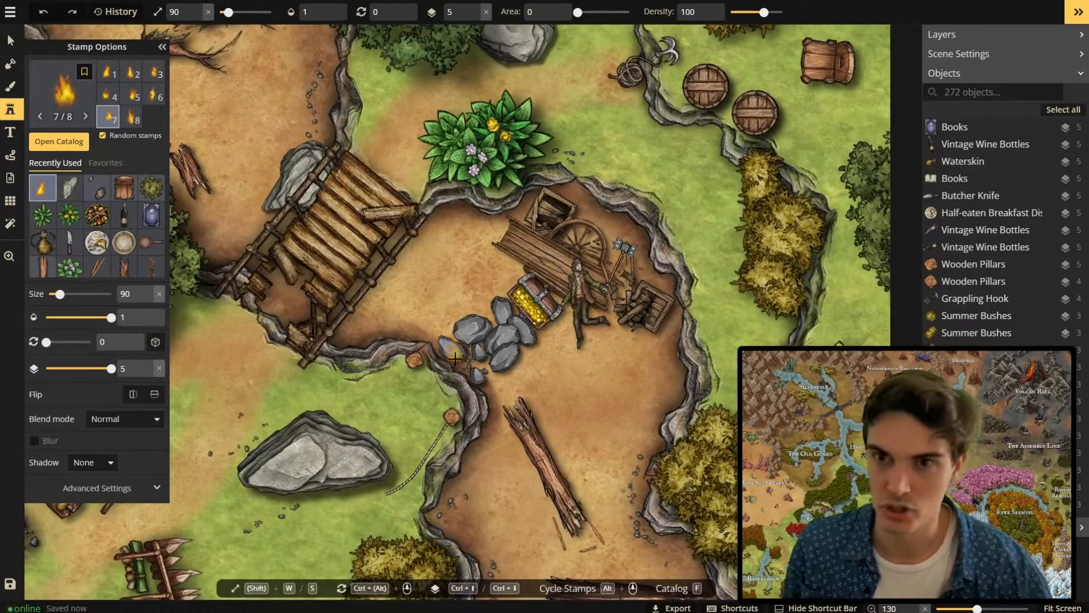
{"action": "left_click", "coordinate": [455, 358]}
{"action": "left_click", "coordinate": [482, 340]}
{"action": "left_click", "coordinate": [502, 309]}
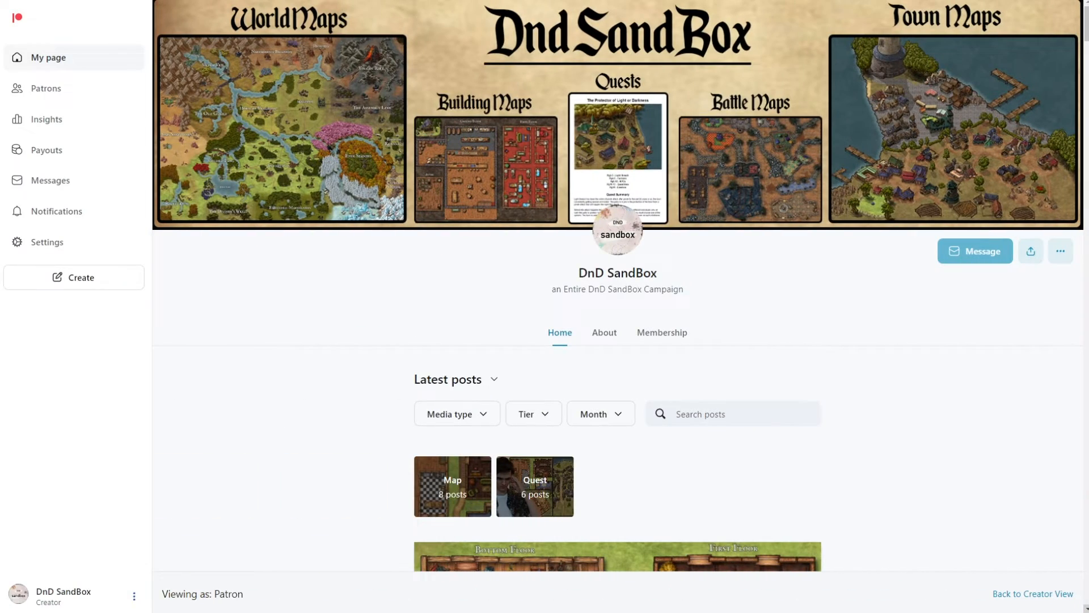
- Browse the map and quest posts on the DnD SandBox Patreon page
{"action": "scroll", "coordinate": [617, 307], "scroll_direction": "down", "scroll_amount": 14}
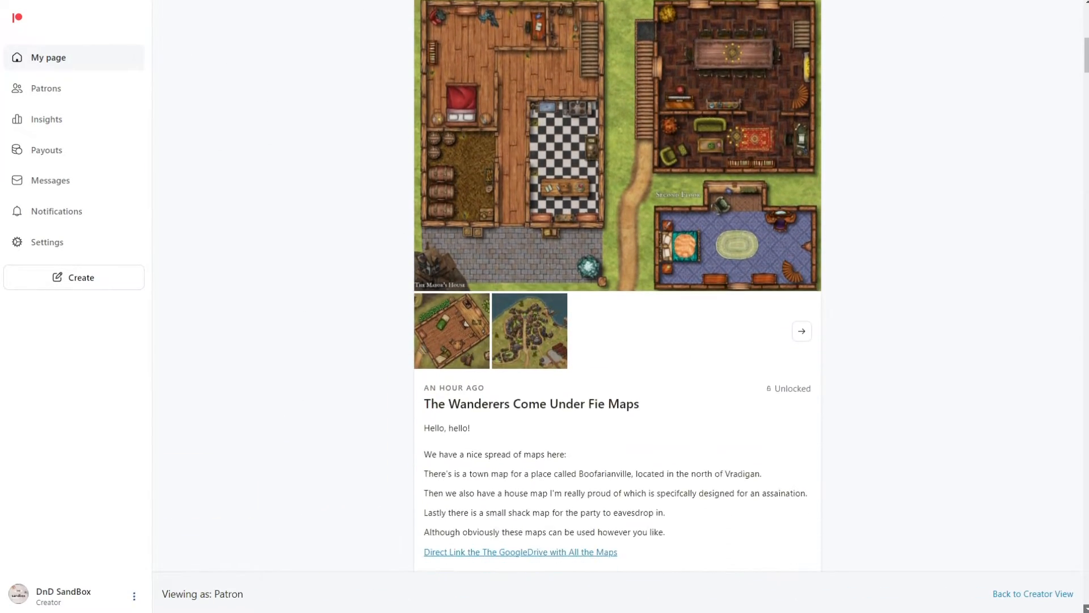
{"action": "scroll", "coordinate": [617, 306], "scroll_direction": "down", "scroll_amount": 15}
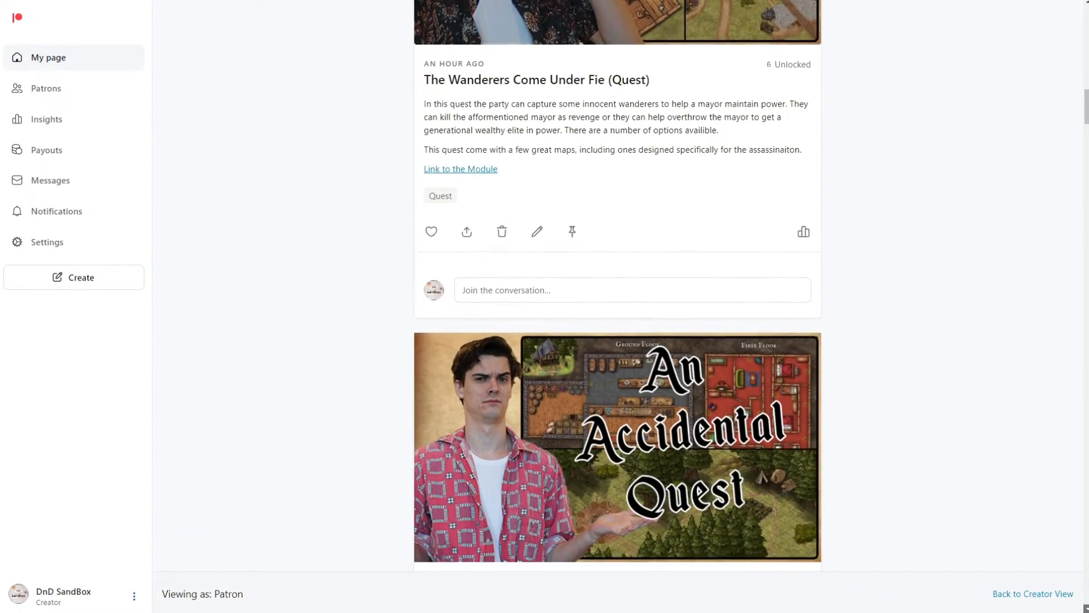
{"action": "scroll", "coordinate": [617, 307], "scroll_direction": "down", "scroll_amount": 4}
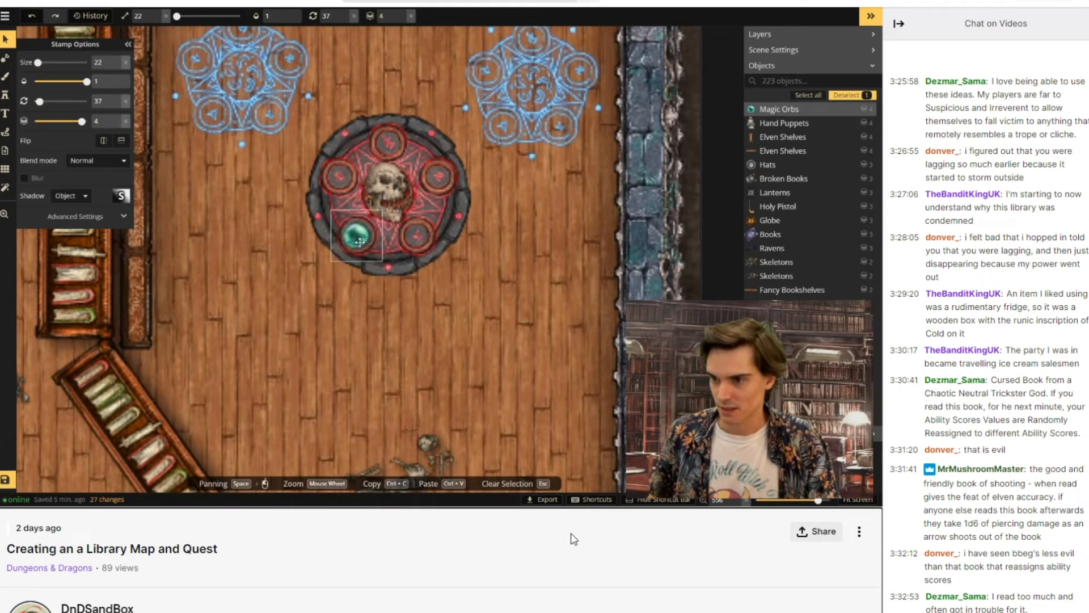